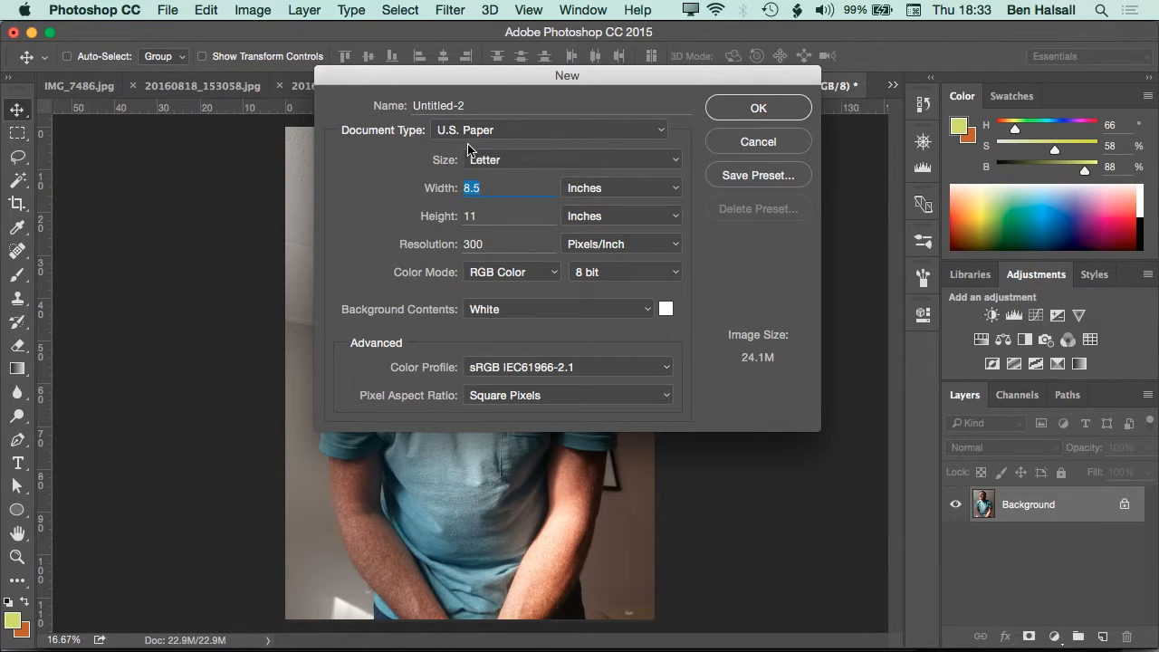
Create a new blank document 11 inches wide and 8.5 inches high at 300 pixels/inch
type("11")
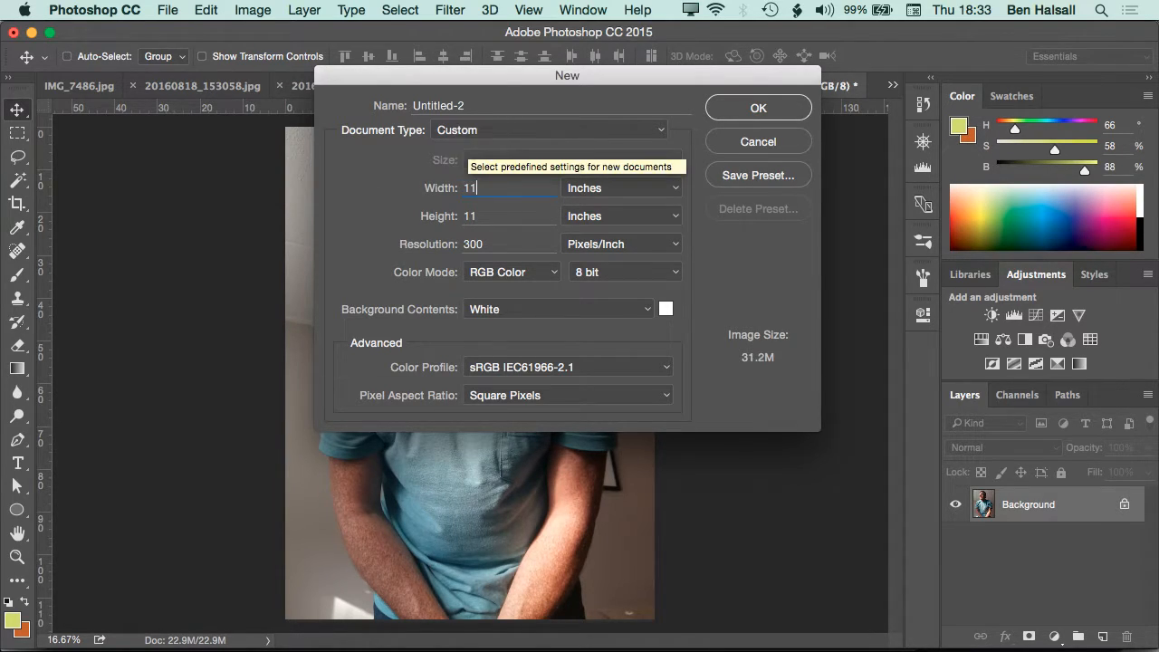
key("Tab")
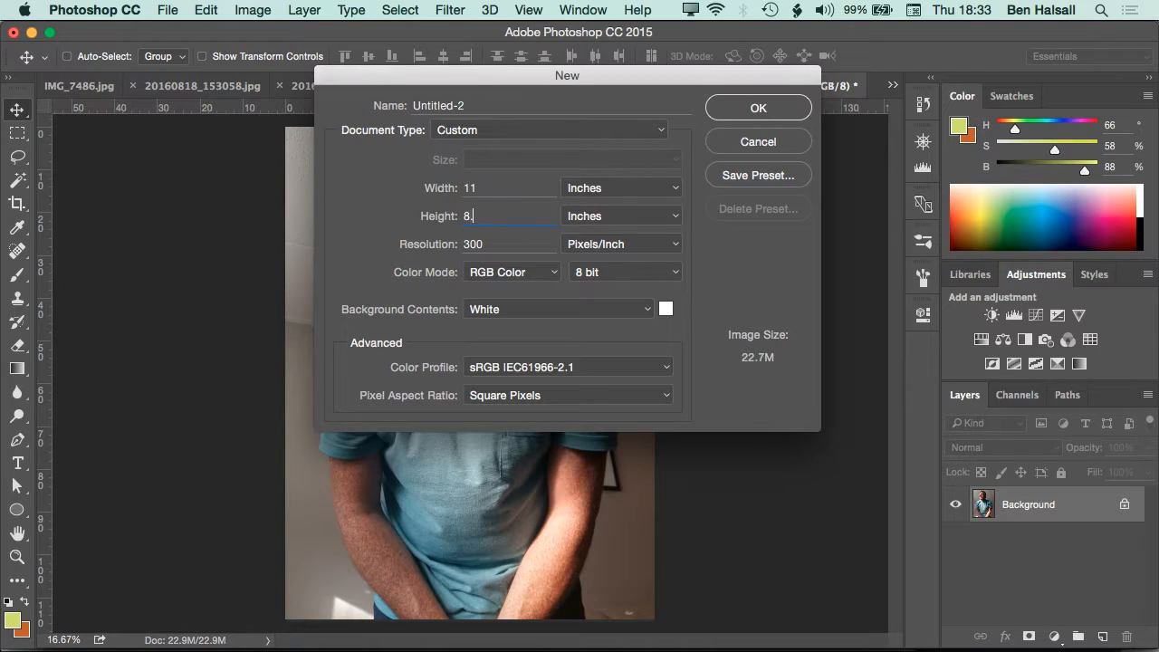
type("8.5")
key("Tab")
left_click(731, 113)
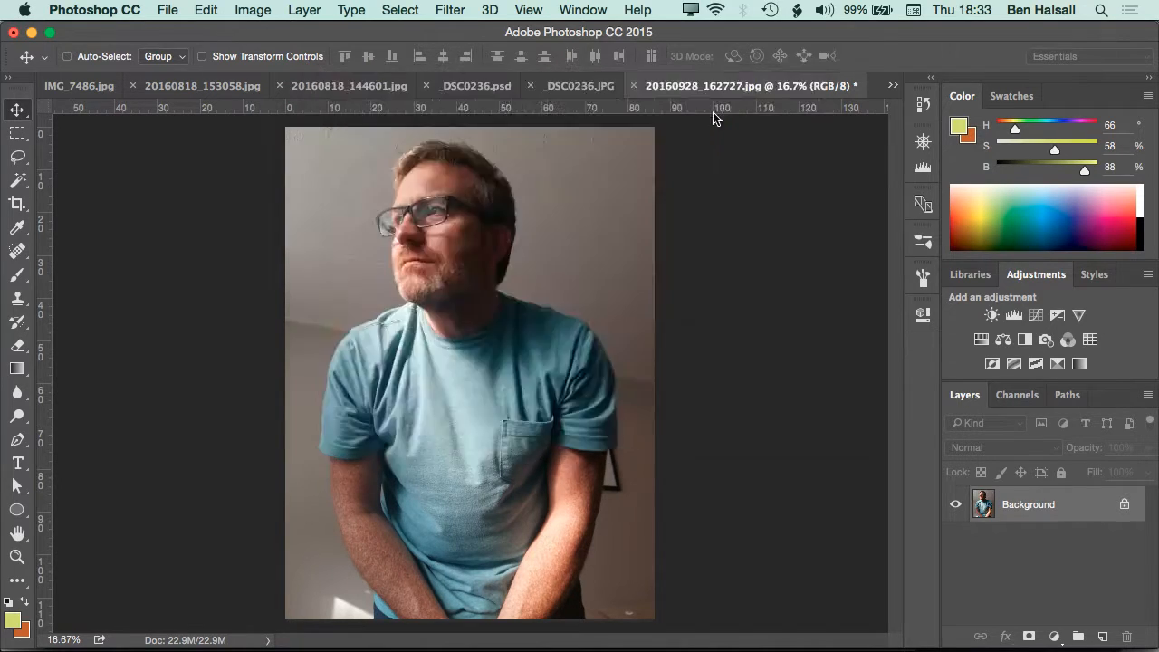
Try to move the portrait photo's locked background layer with the Move tool
left_click(654, 85)
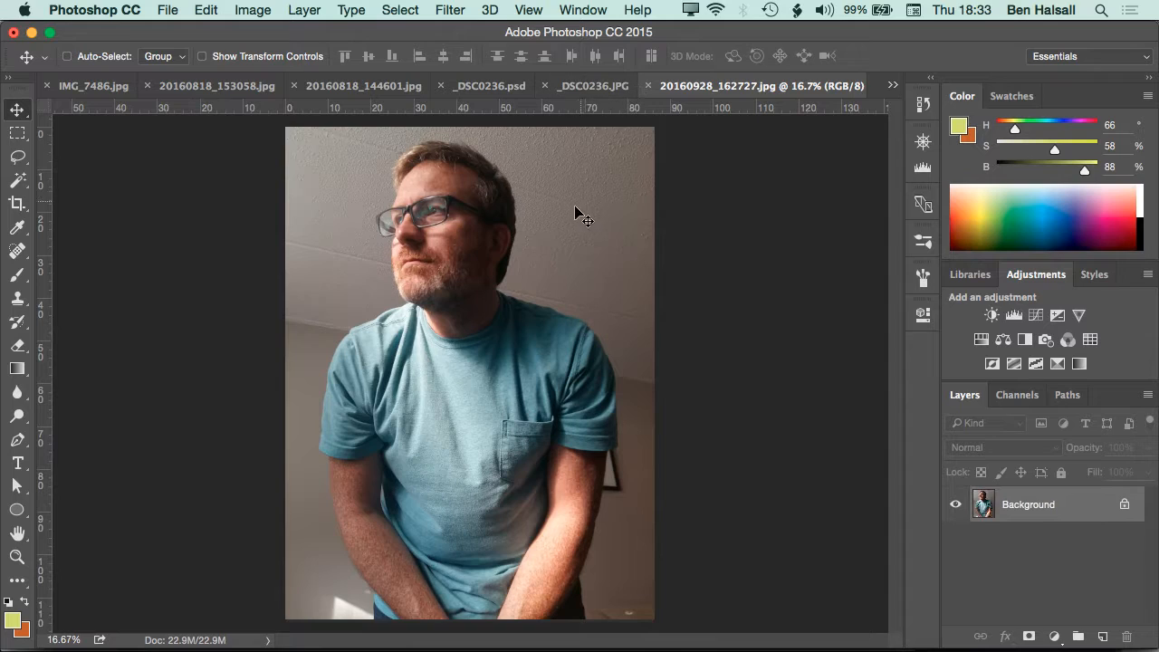
left_click_drag(496, 279, 541, 212)
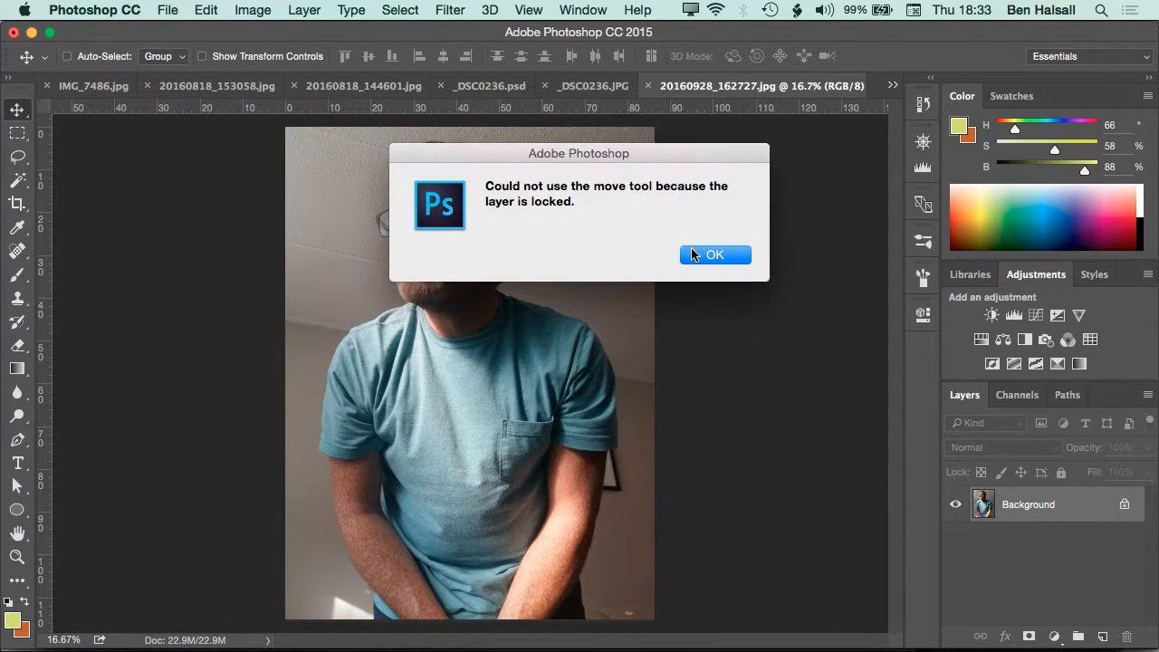
left_click(725, 259)
Save the edited _DSC0236.JPG car photo to the Desktop as _DSC0236a.psd in Photoshop format and close it
left_click(599, 85)
key("super+w")
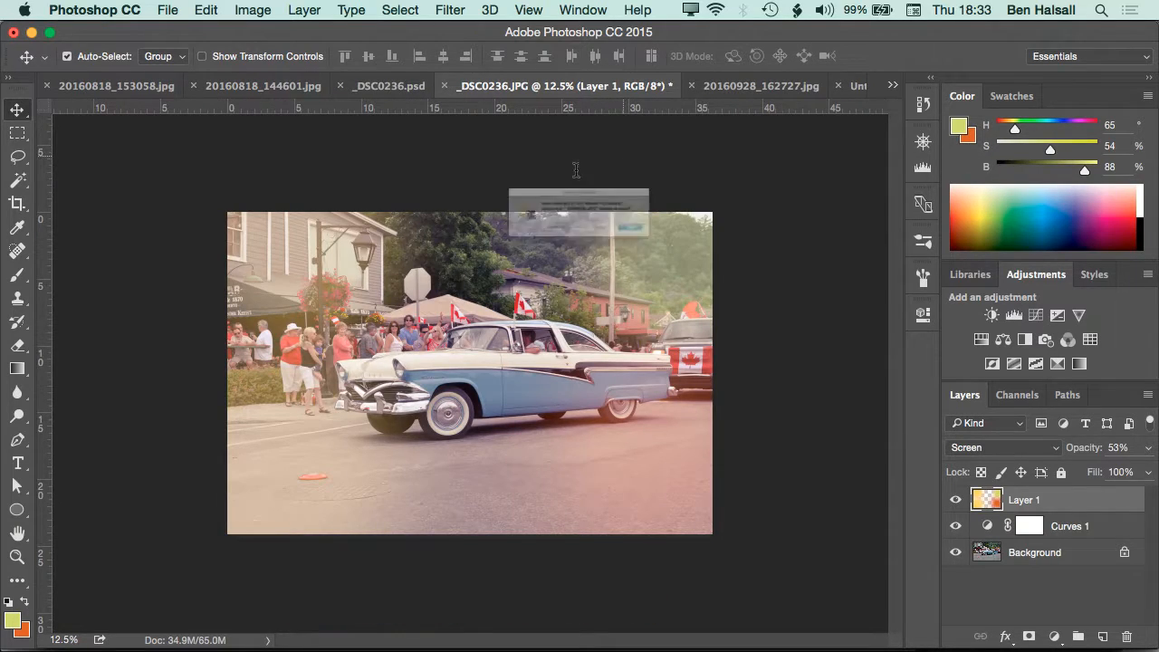
left_click(711, 258)
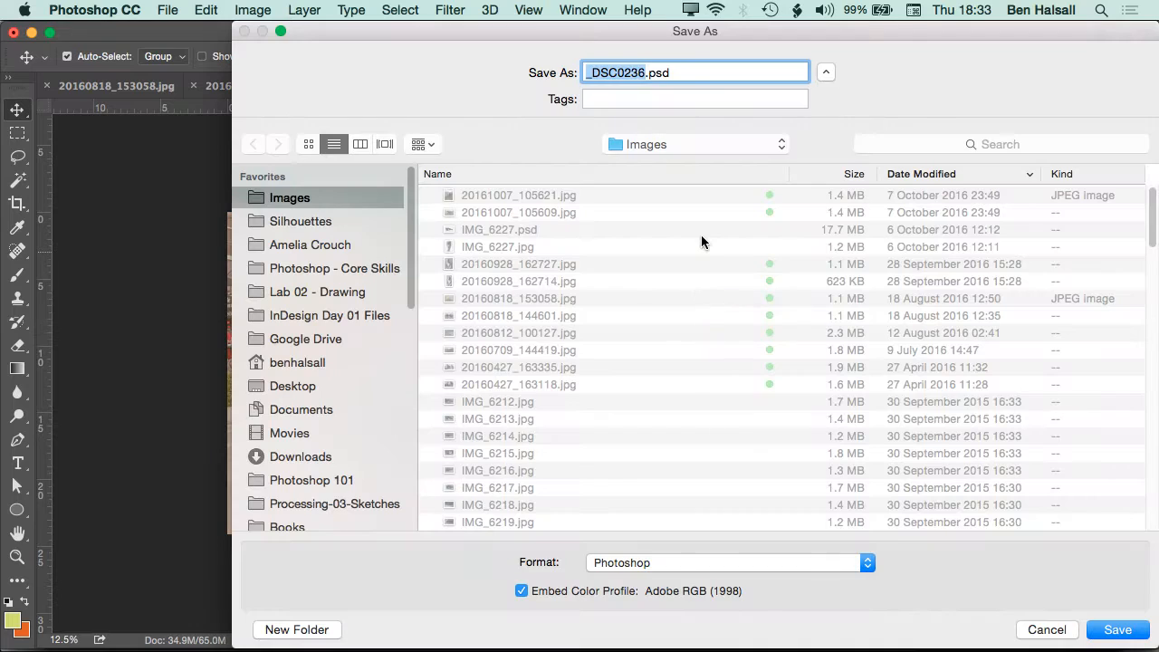
key("super+shift+d")
key("Return")
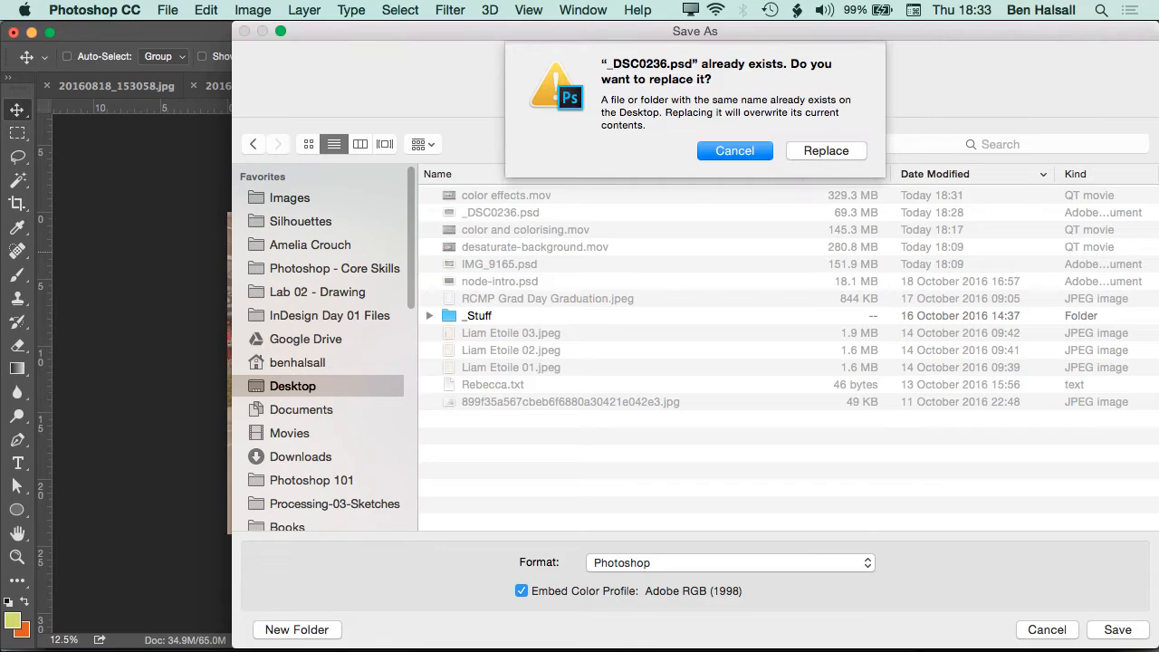
left_click(755, 150)
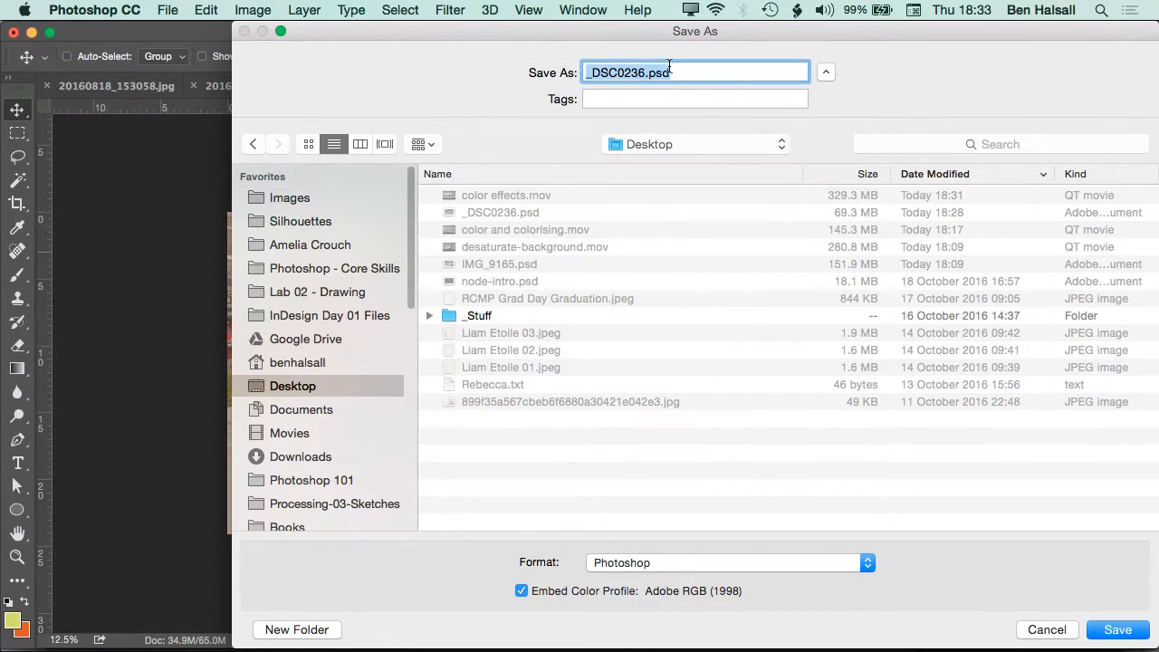
left_click(647, 73)
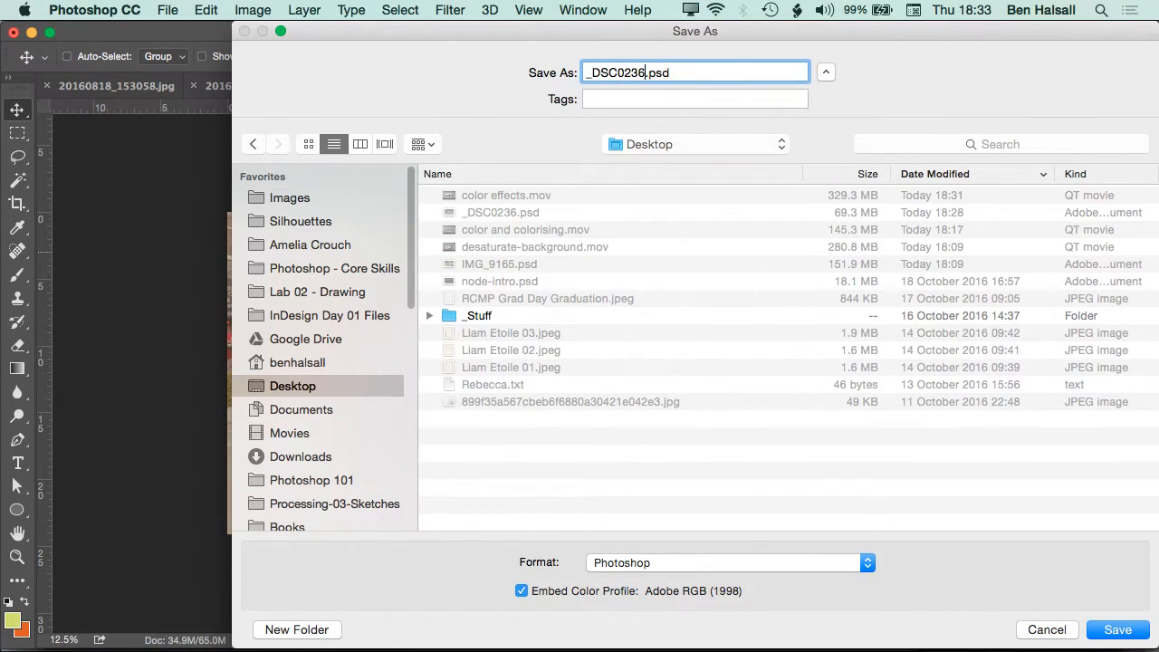
key("Return")
key("Return")
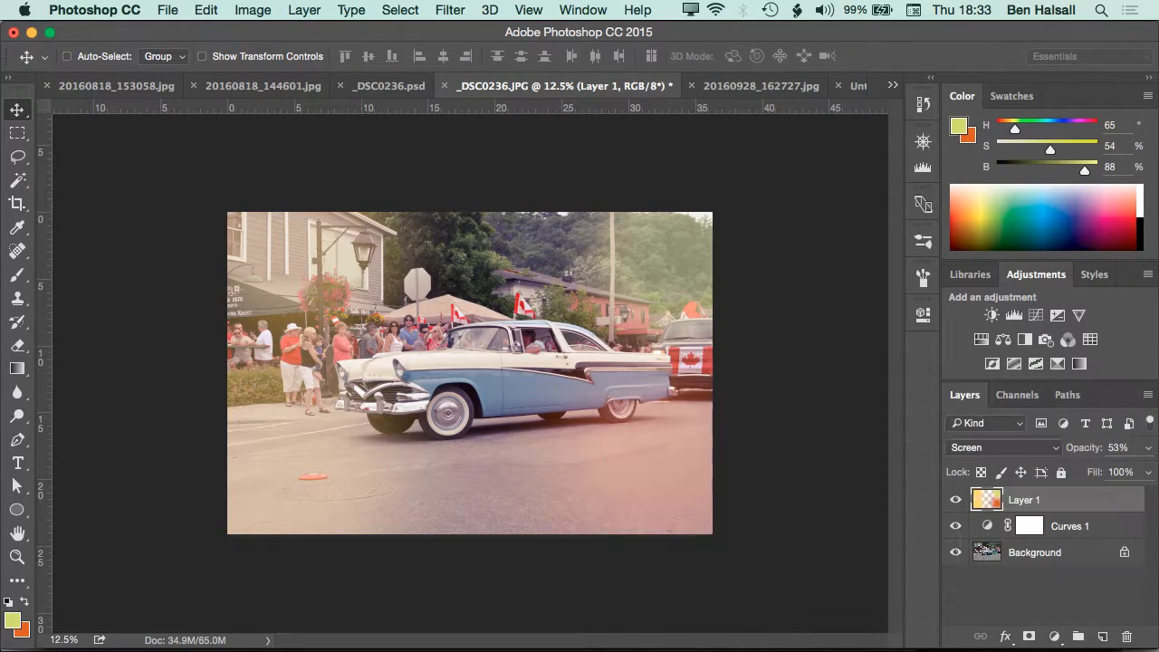
key("super+w")
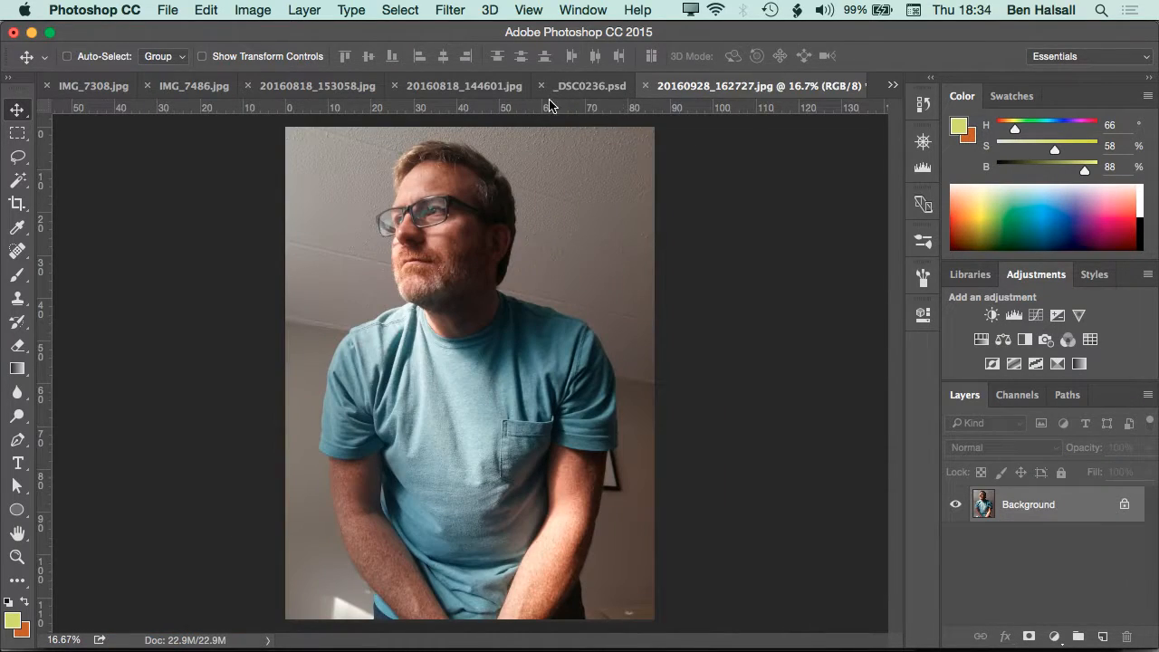
key("super+w")
left_click(169, 9)
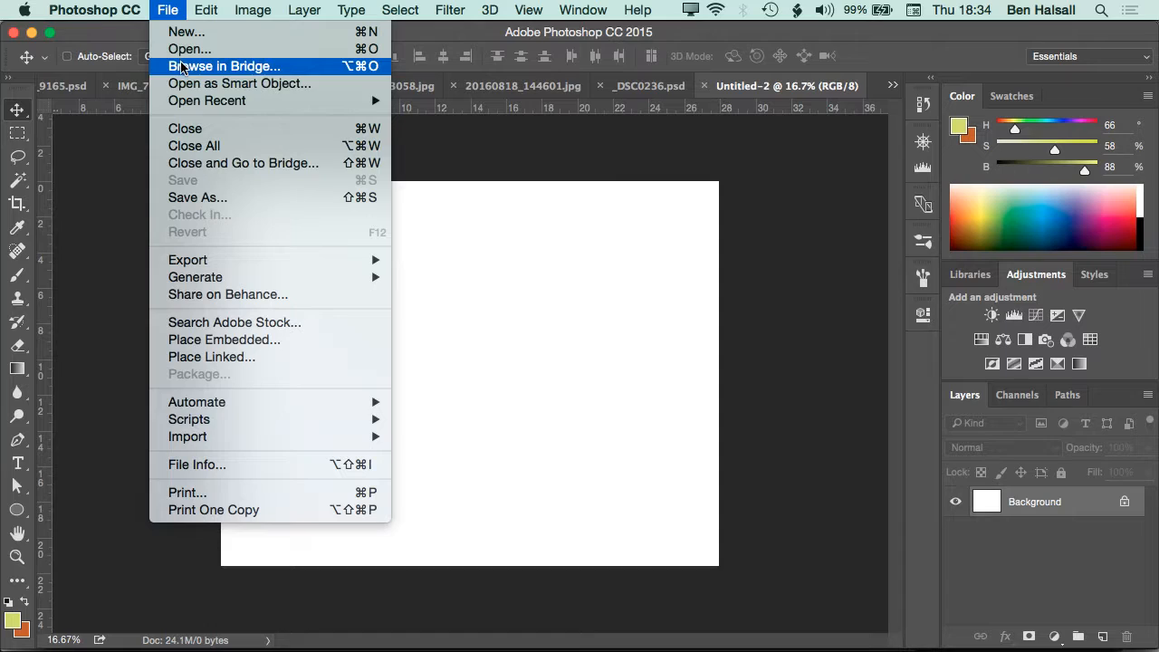
mouse_move(366, 99)
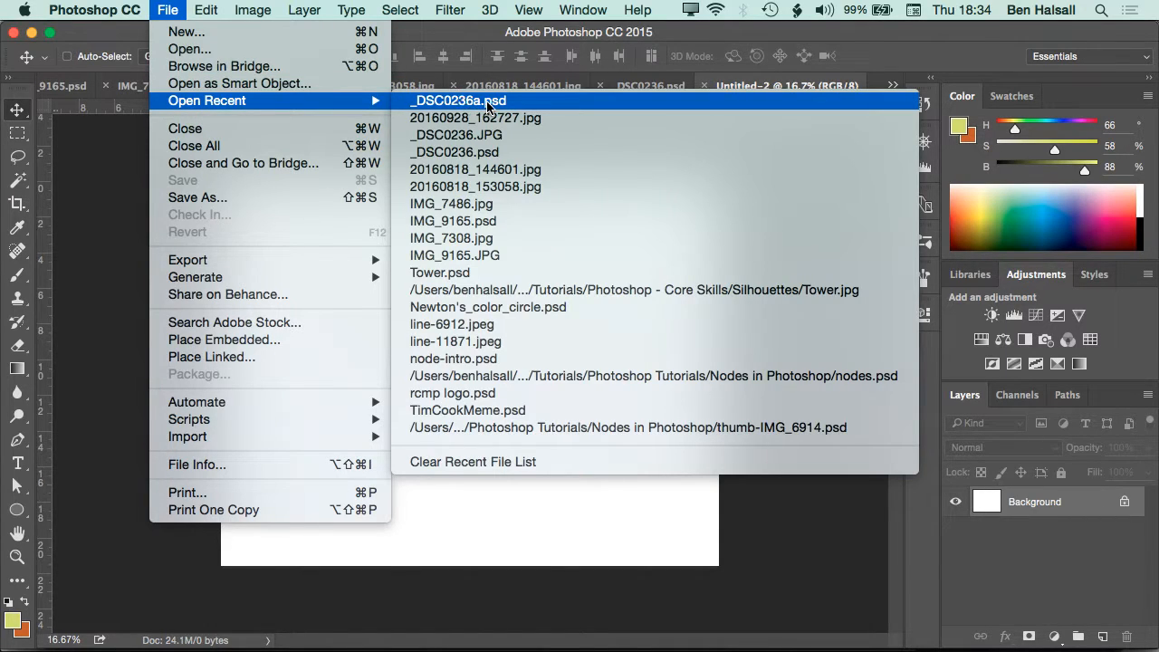
left_click(480, 136)
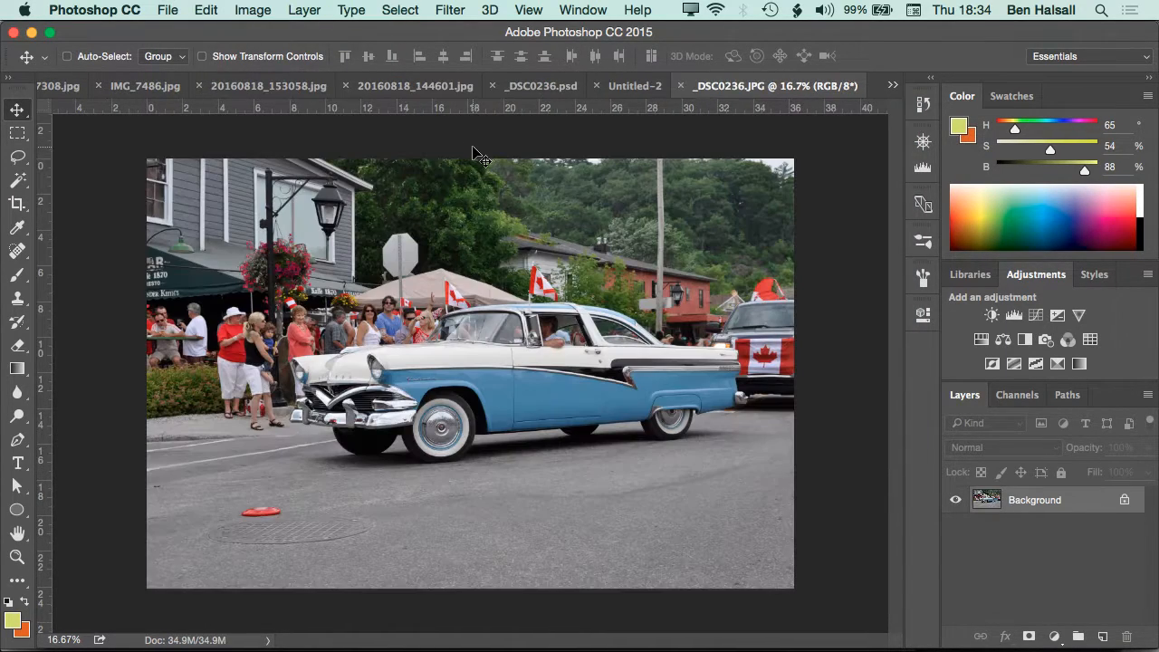
key("super+w")
Open 20160928_162727.jpg from Finder in Photoshop and bring the portrait to the front
key("super+Tab")
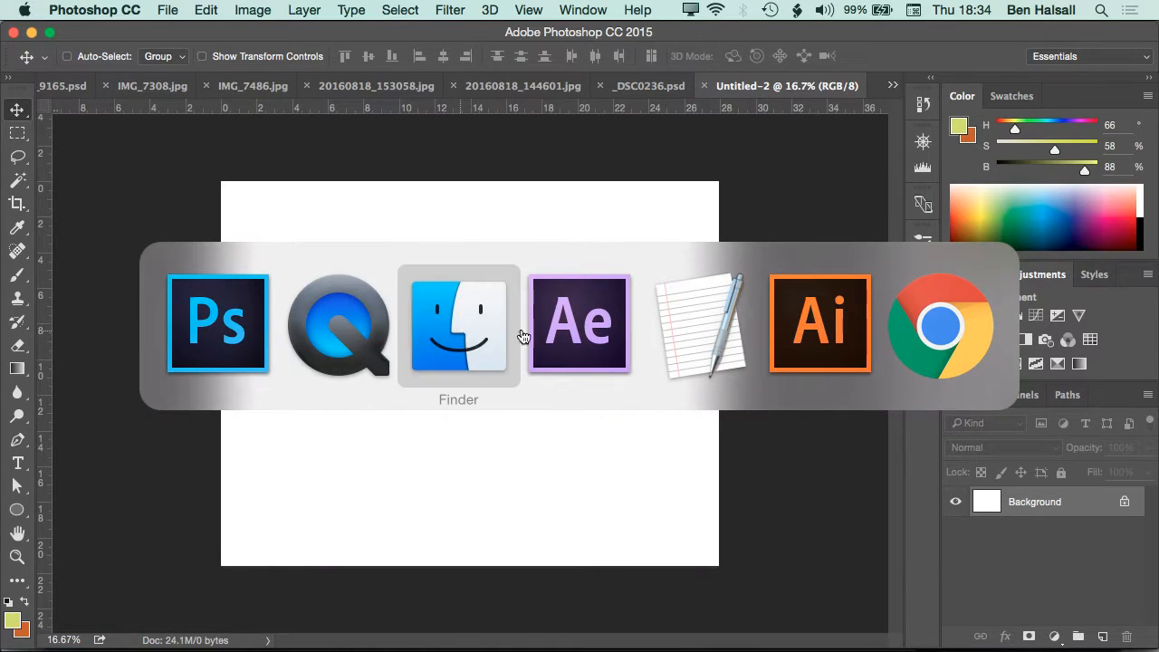
left_click(483, 338)
left_click_drag(352, 174, 1003, 638)
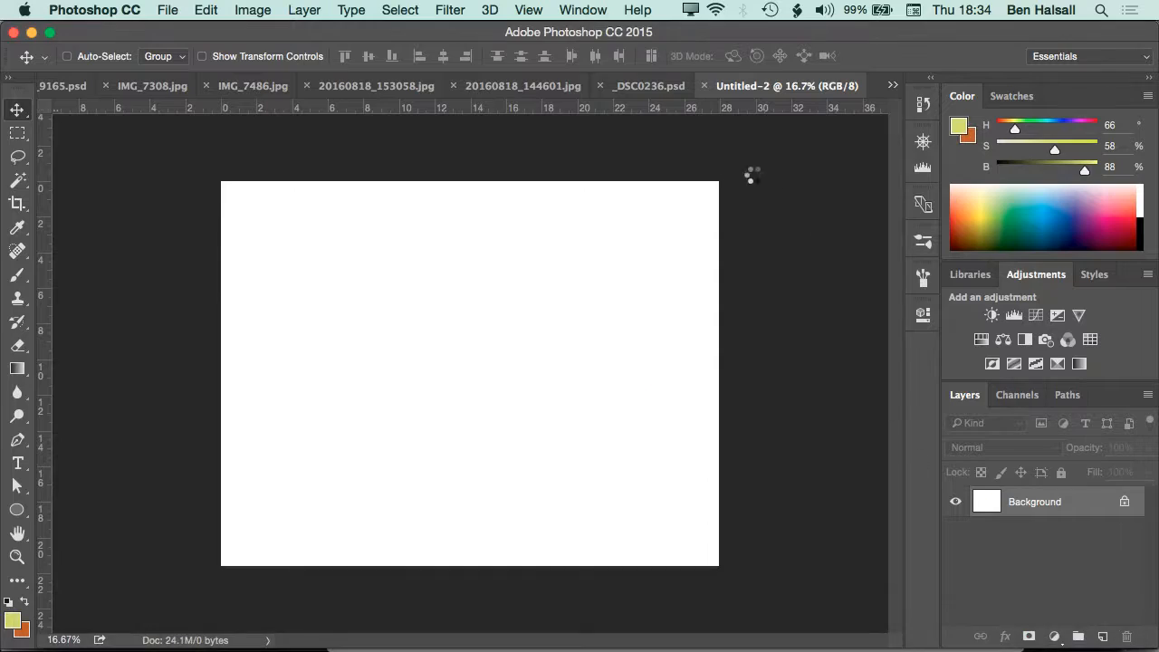
left_click(589, 86)
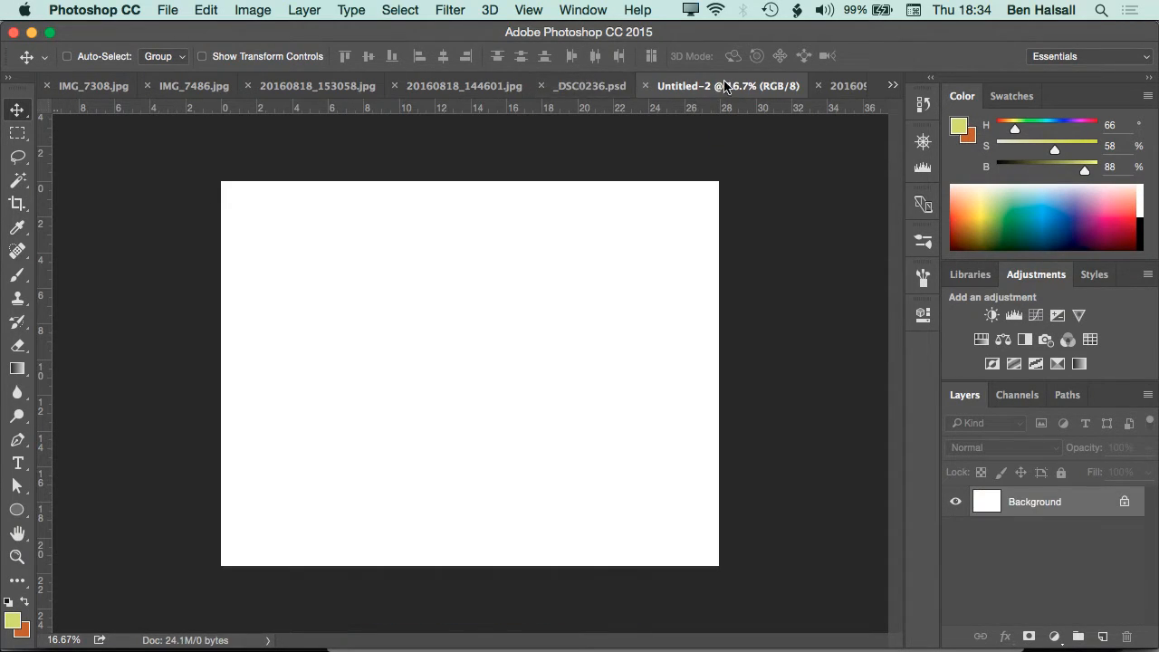
left_click(846, 87)
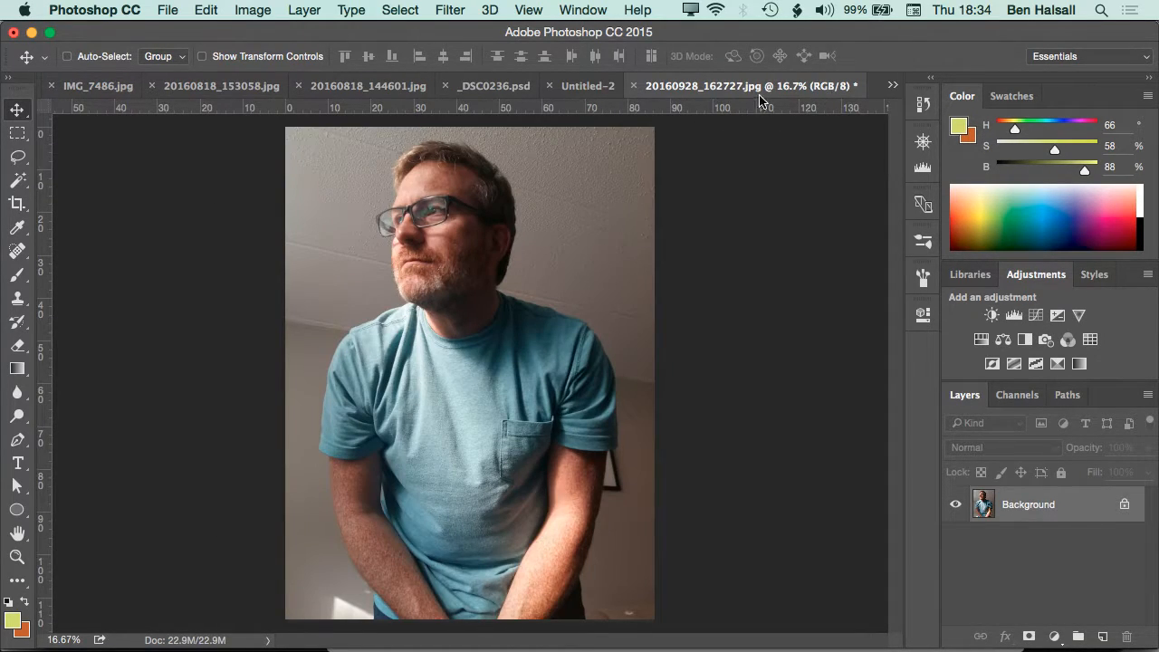
Copy the portrait into Untitled-2 as a layer and shift it to the lower left, leaving white above and right
left_click_drag(554, 302, 536, 335)
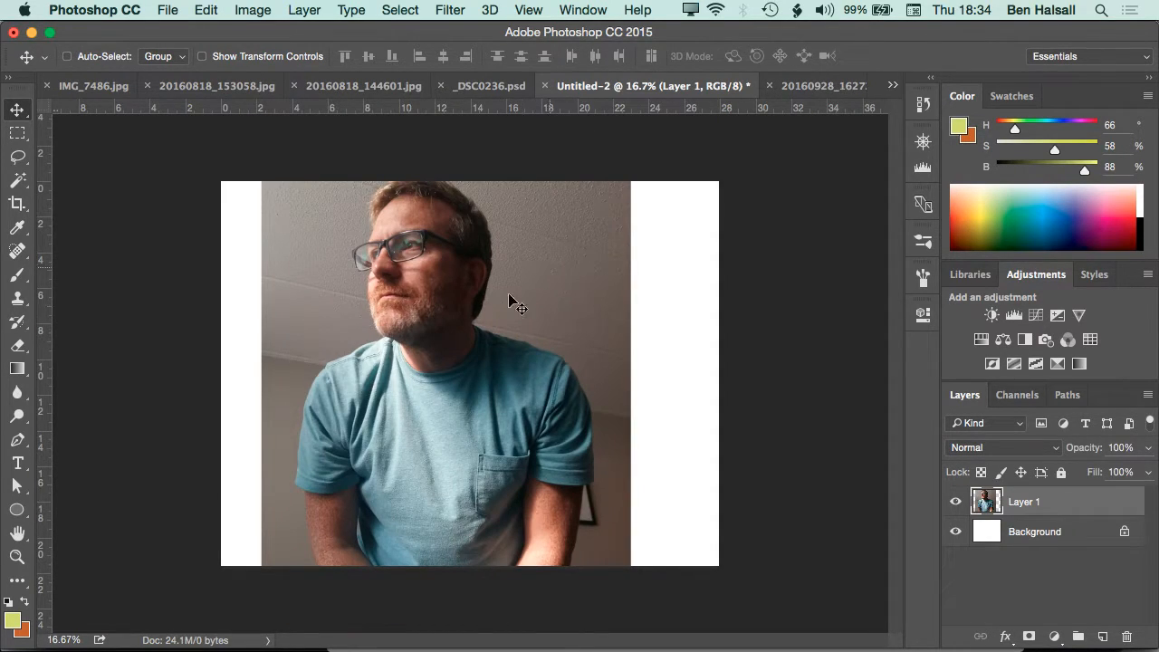
left_click(484, 295)
left_click_drag(452, 353, 397, 390)
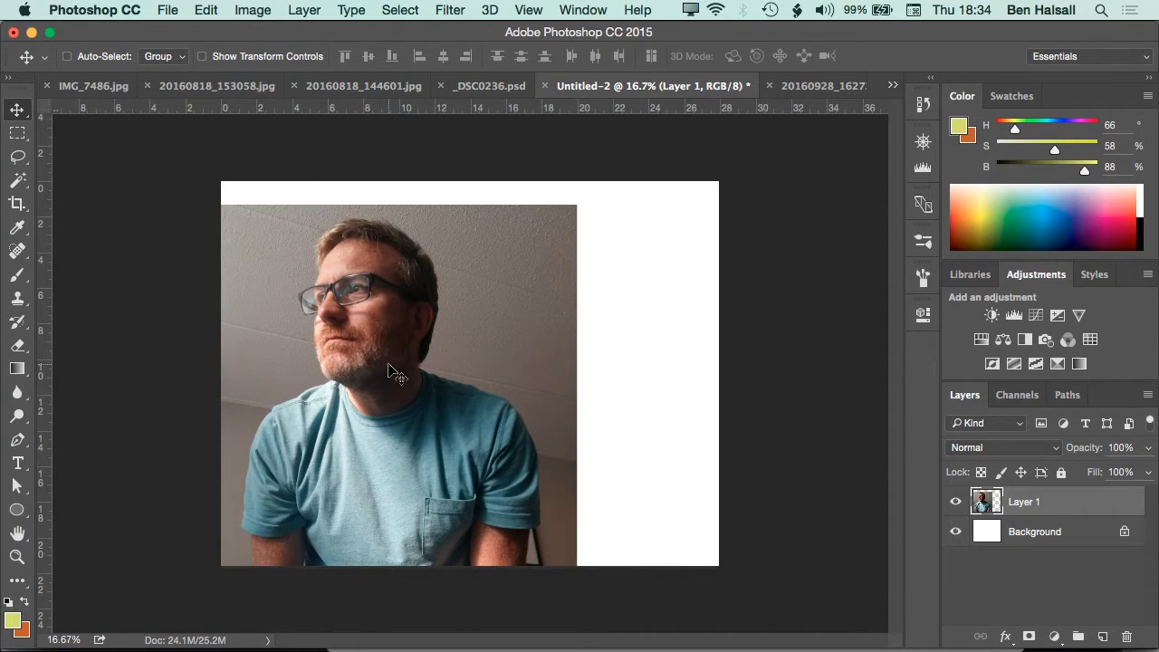
Make a rough selection of the man in the portrait layer using the Quick Selection tool with an enlarged brush
left_click(18, 185)
left_click(65, 178)
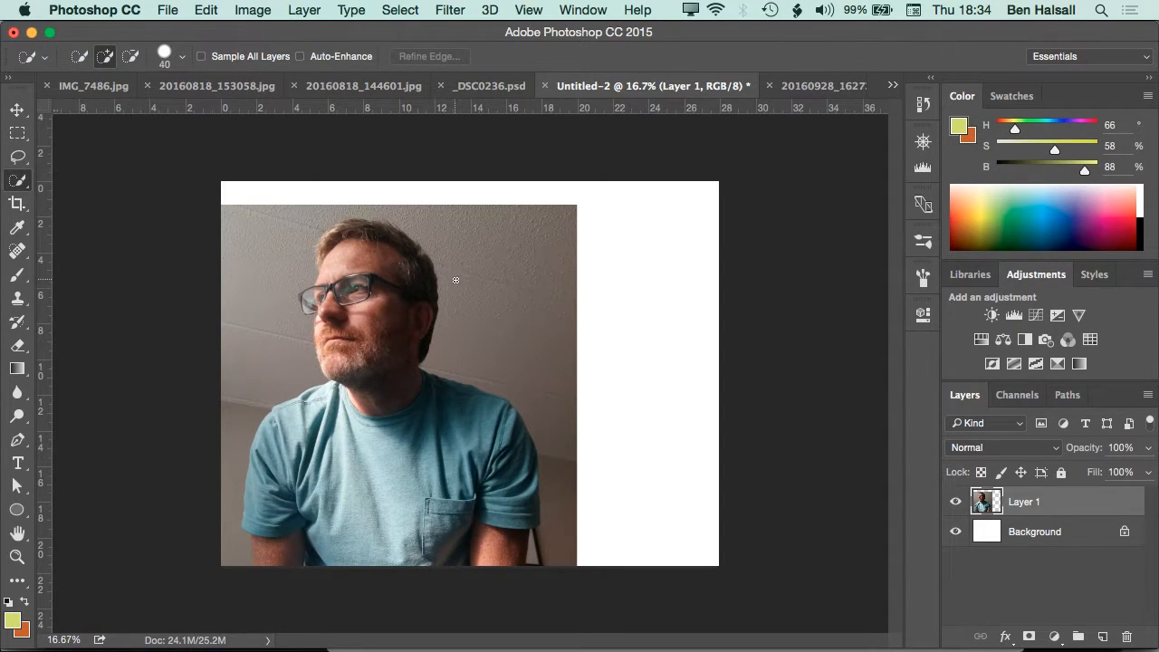
key("bracketright")
key("bracketright")
key("bracketright")
key("bracketright")
key("bracketright")
key("bracketright")
key("bracketright")
key("bracketright")
key("bracketright")
mouse_move(362, 279)
left_mouse_down()
mouse_move(374, 387)
mouse_move(348, 493)
mouse_move(290, 435)
mouse_move(305, 553)
mouse_move(449, 475)
mouse_move(469, 430)
mouse_move(486, 450)
mouse_move(460, 492)
mouse_move(465, 543)
mouse_move(457, 534)
left_mouse_up()
Refine the selection along the front hairline with a brush size of 175
key("super+plus")
key("super+plus")
key("super+plus")
key("super+plus")
key("space")
mouse_move(344, 377)
left_mouse_down()
mouse_move(565, 333)
mouse_move(564, 435)
left_mouse_up()
key("bracketleft")
key("bracketleft")
key("bracketleft")
key("bracketleft")
key("bracketleft")
mouse_move(364, 213)
left_mouse_down()
mouse_move(380, 176)
mouse_move(331, 237)
left_mouse_up()
key("space")
mouse_move(352, 192)
left_mouse_down()
mouse_move(408, 227)
mouse_move(375, 308)
left_mouse_up()
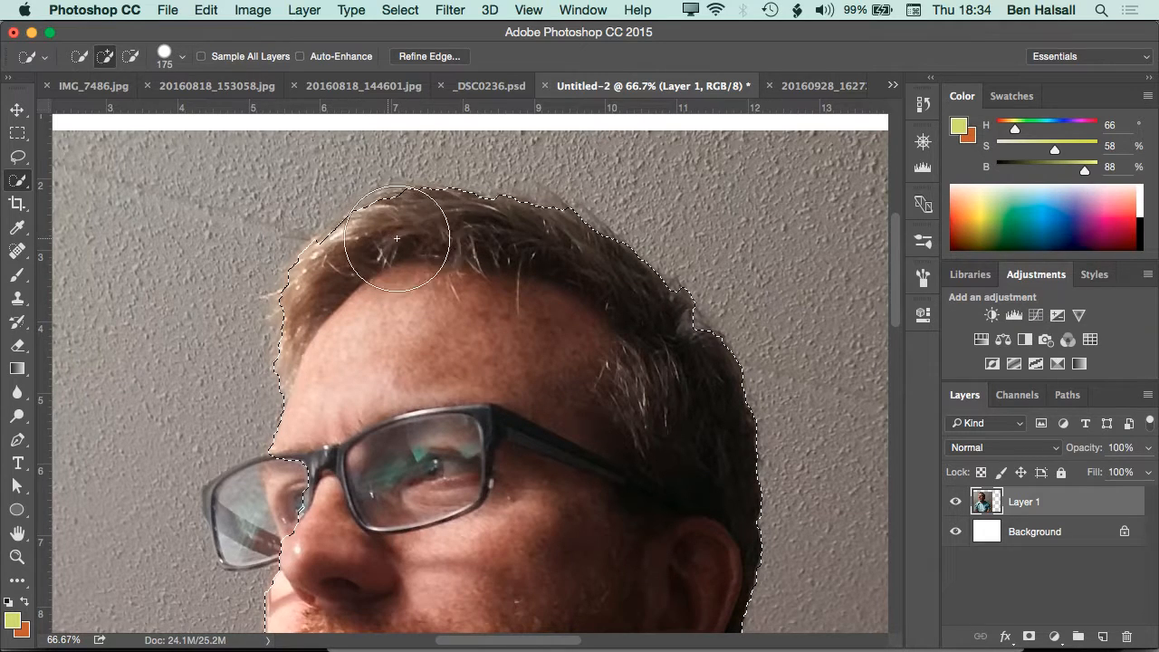
Add the outer lens of the glasses to the selection and subtract the wall beside the face
key("space")
left_click_drag(450, 423, 491, 298)
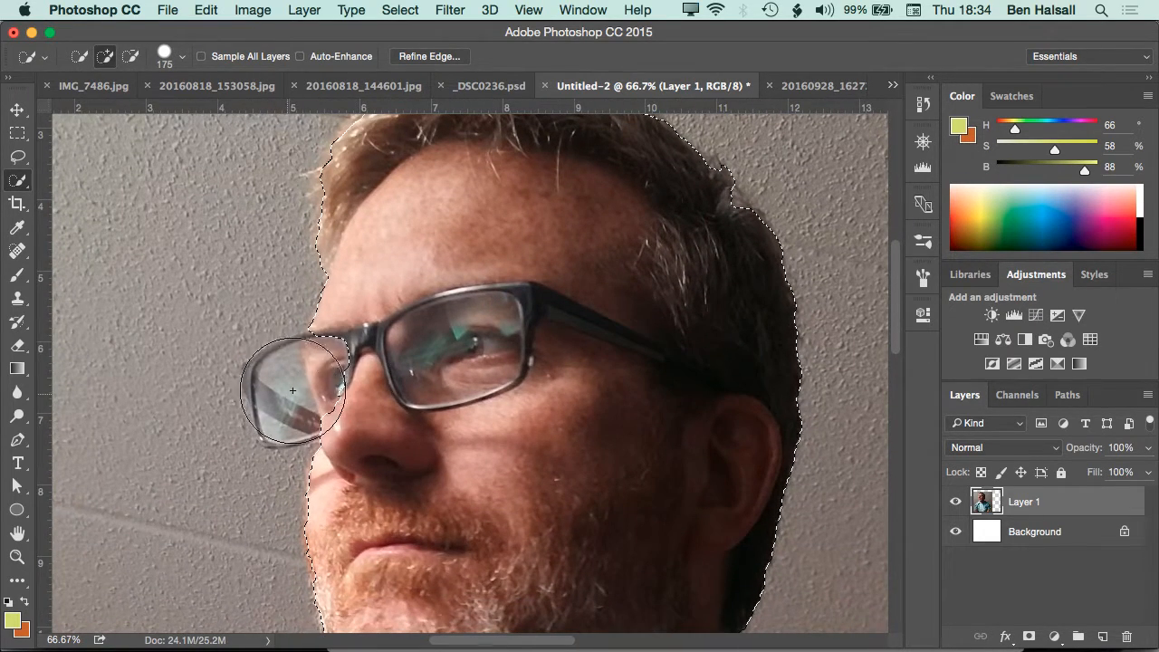
left_click_drag(359, 349, 275, 388)
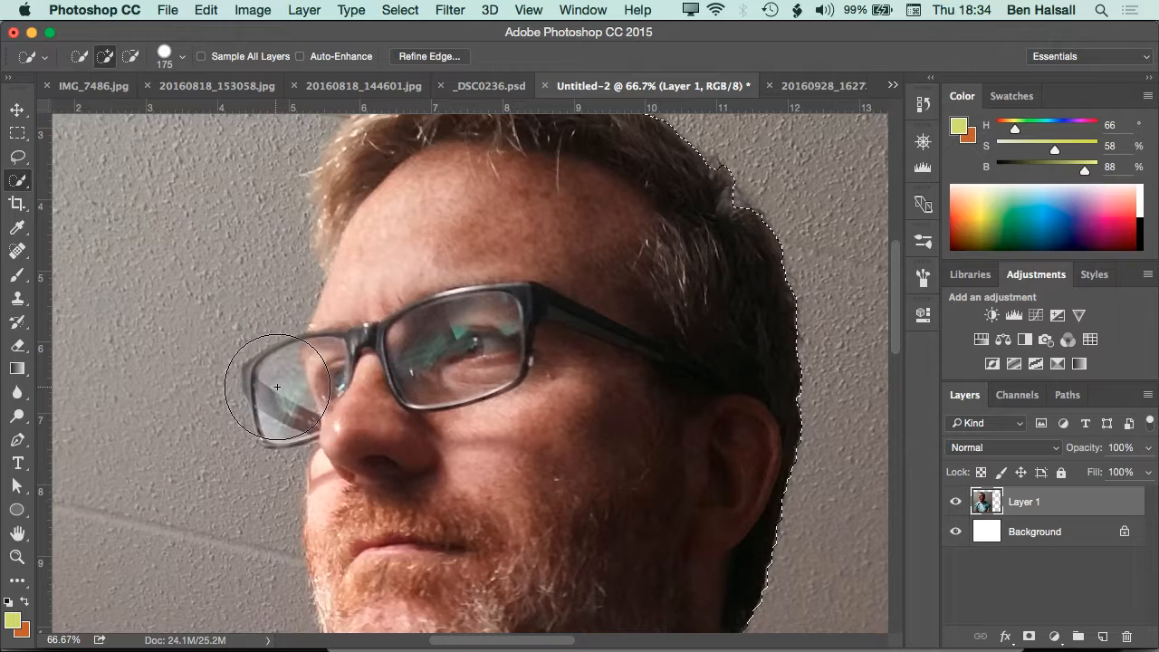
left_click_drag(148, 370, 161, 484)
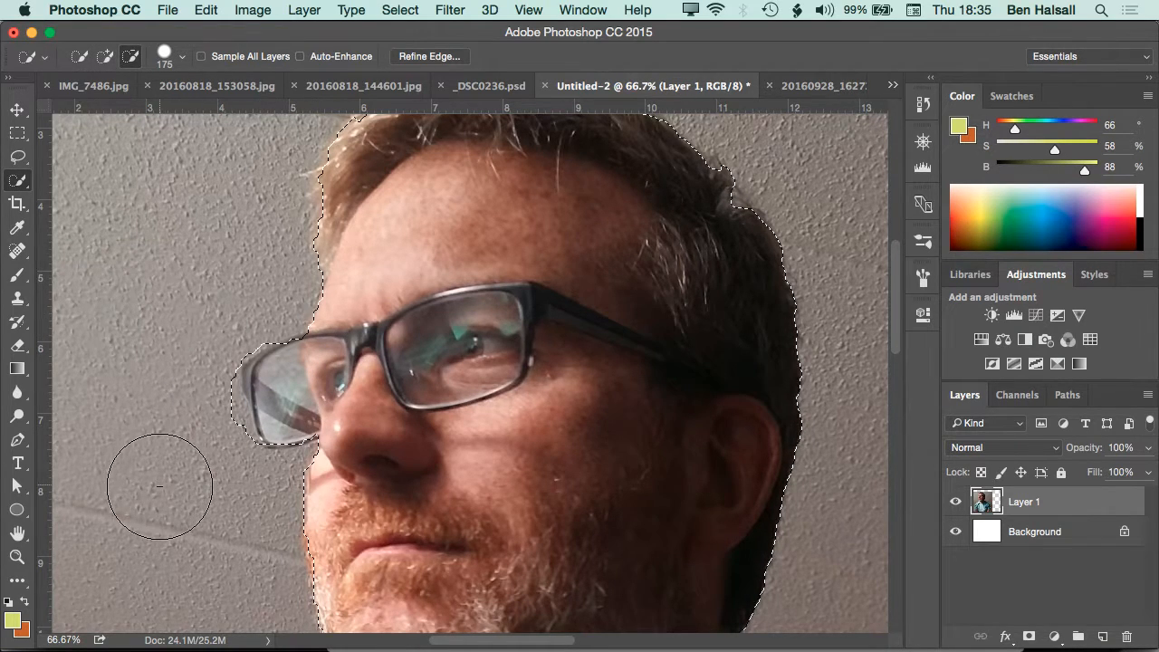
Reduce the brush size to 60 and tighten the selection around the outer frame of the glasses
key("bracketleft")
key("bracketleft")
key("bracketleft")
key("bracketleft")
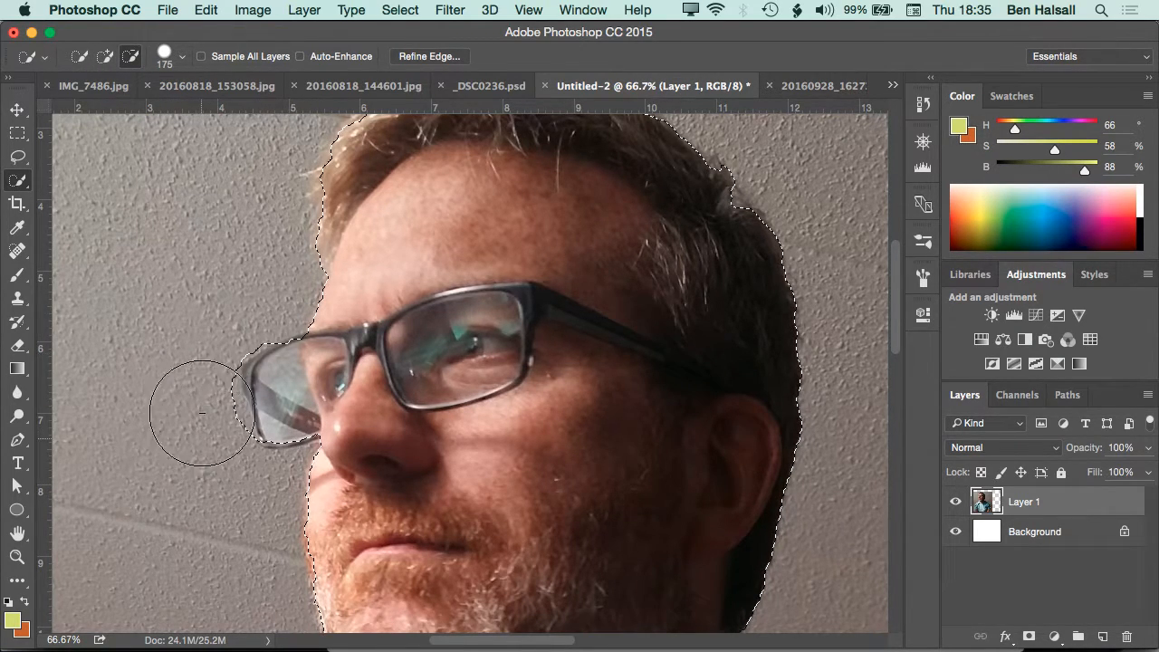
key("bracketleft")
key("bracketleft")
key("bracketleft")
left_click_drag(216, 361, 233, 429)
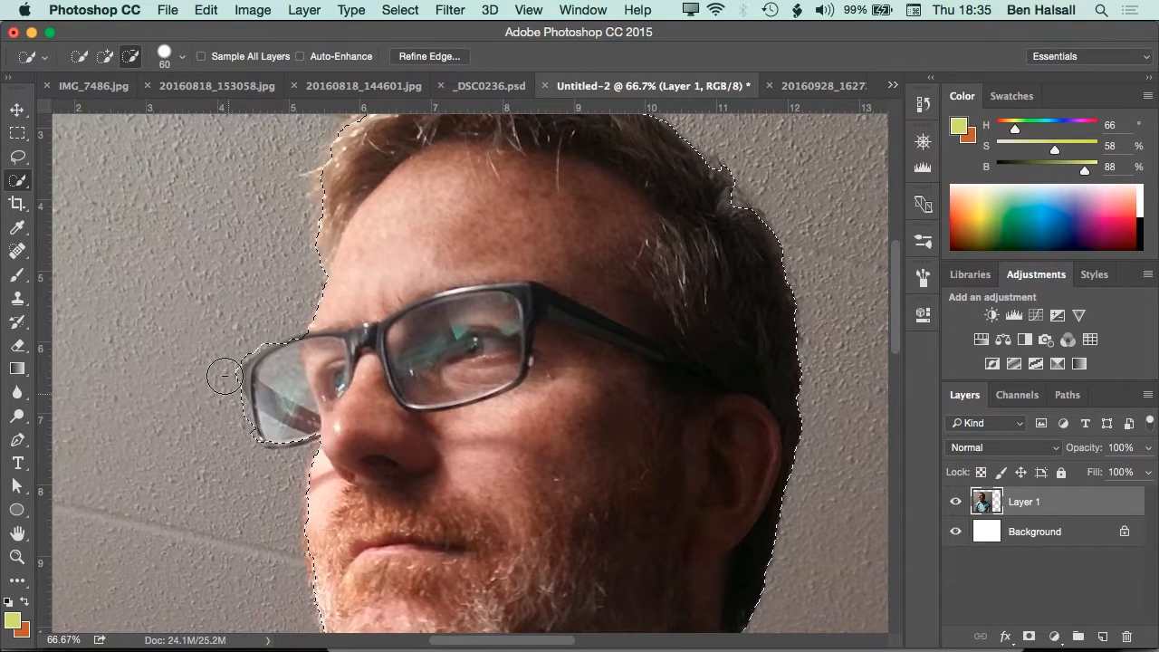
left_click_drag(276, 357, 317, 258)
left_click_drag(300, 316, 282, 406)
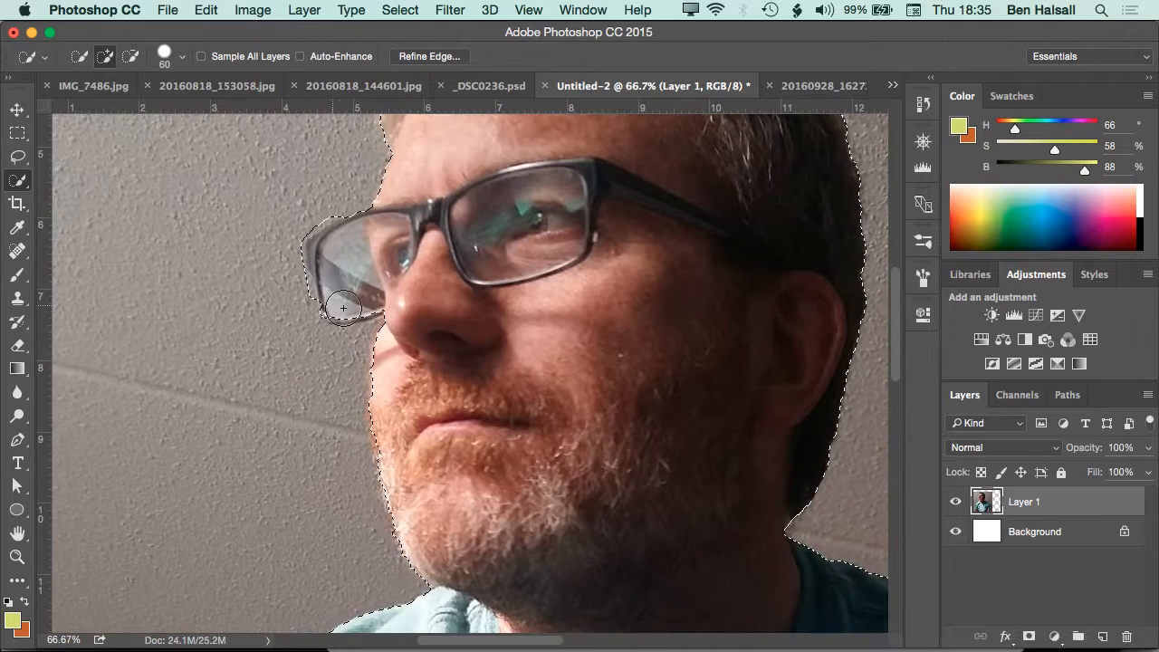
left_click(334, 312)
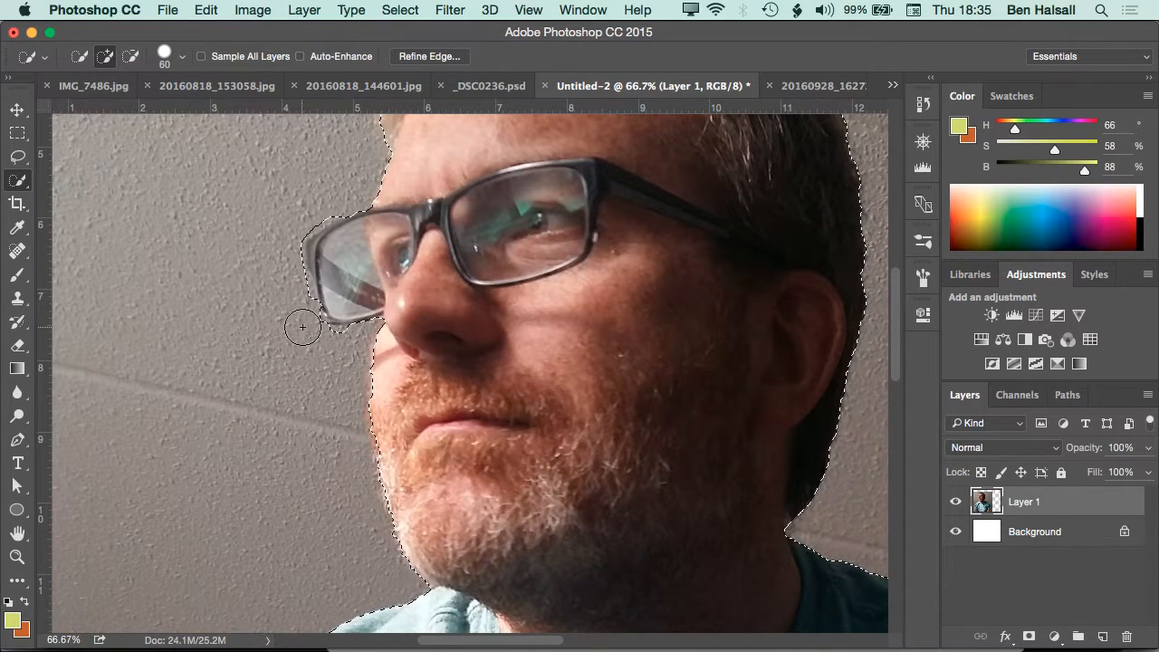
left_click(346, 339, "alt")
Subtract the wall beside the shoulder and upper sleeve at the photo's left edge from the selection
left_click_drag(355, 403, 385, 187)
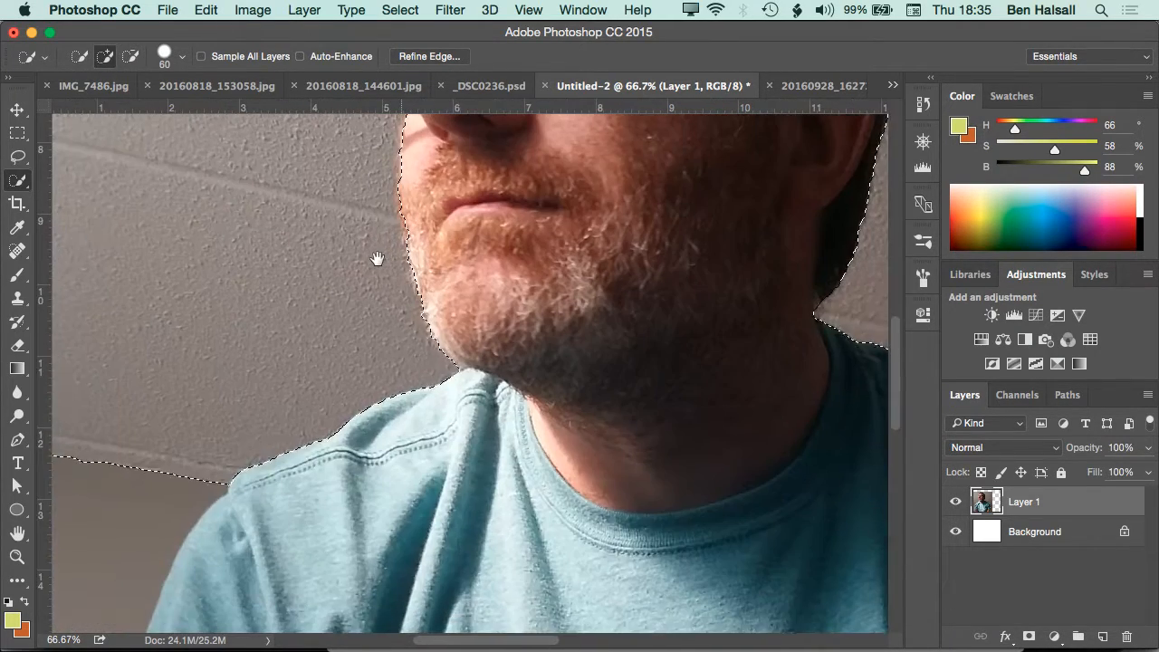
left_click_drag(314, 484, 588, 192)
left_click_drag(308, 265, 230, 487)
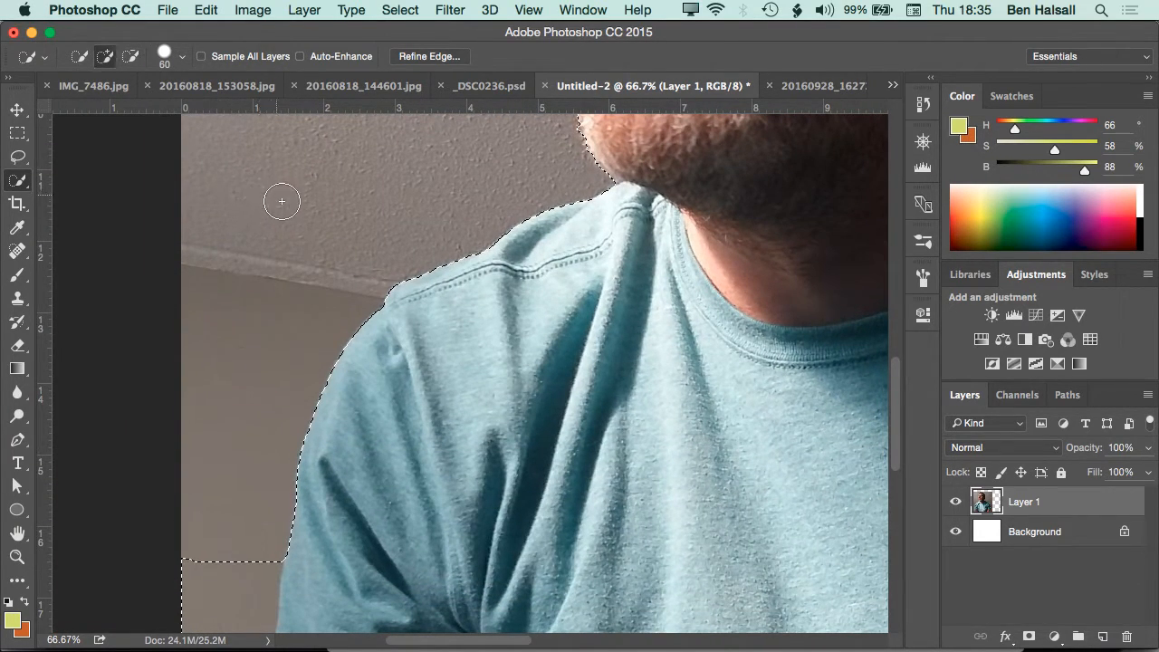
left_click_drag(280, 414, 362, 278)
left_click_drag(296, 491, 281, 567)
Subtract the remaining wall beside the lower sleeve and arm at the photo's left edge from the selection
left_click_drag(327, 434, 379, 263)
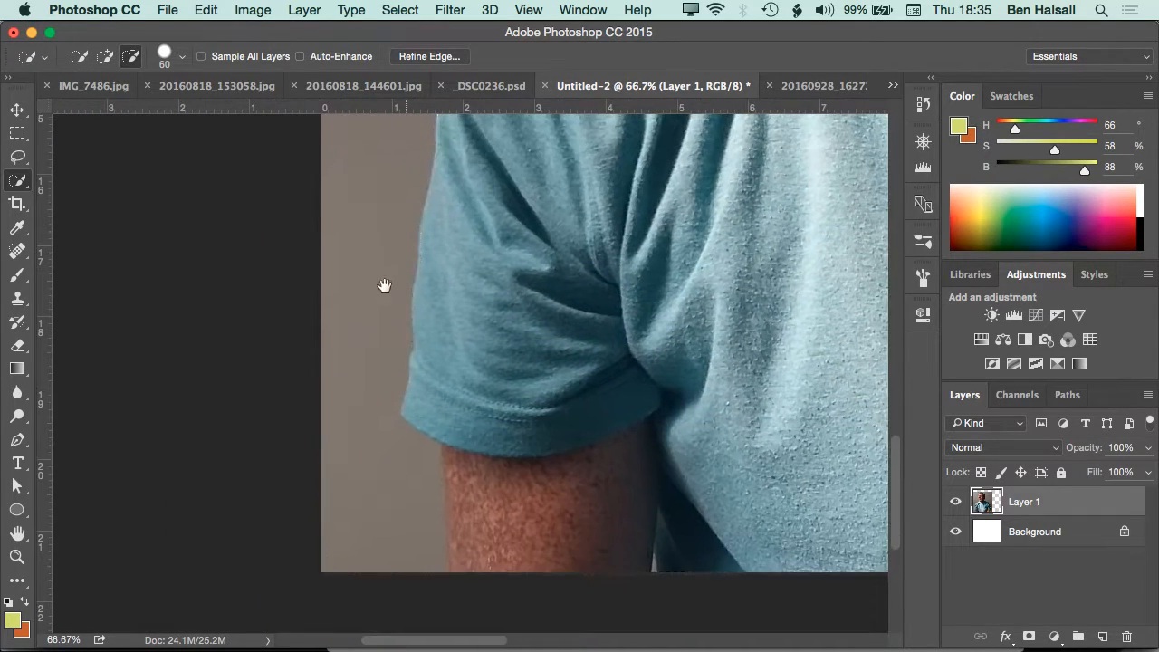
left_click_drag(360, 470, 362, 549)
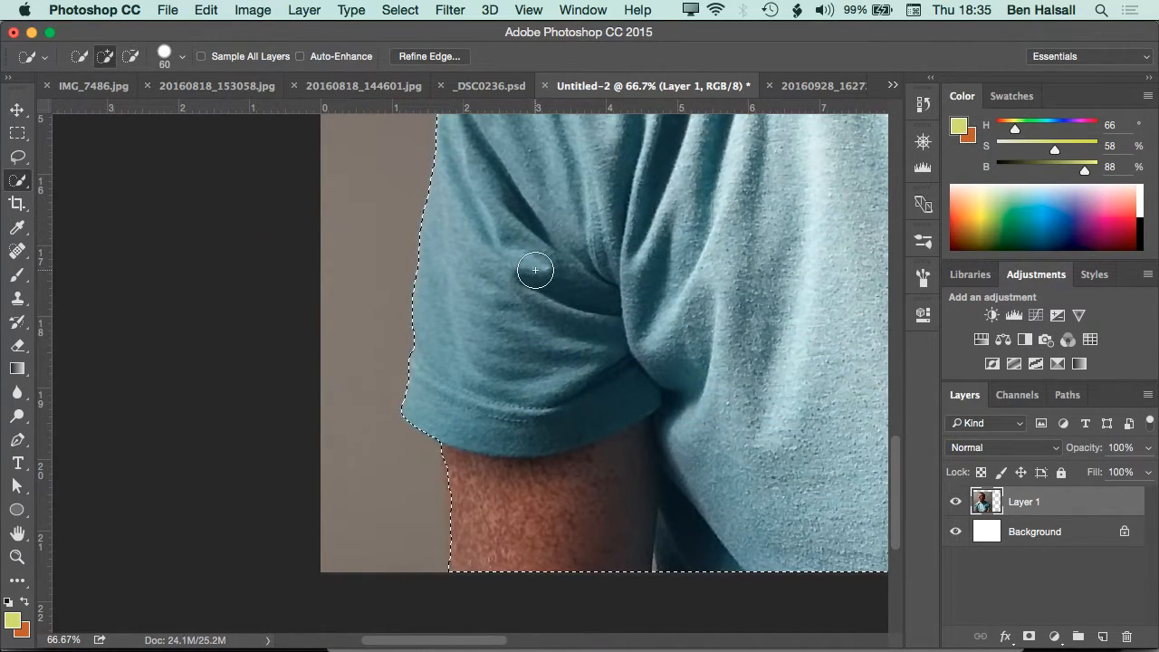
key("super+minus")
key("super+minus")
left_click_drag(534, 268, 365, 432)
key("super+minus")
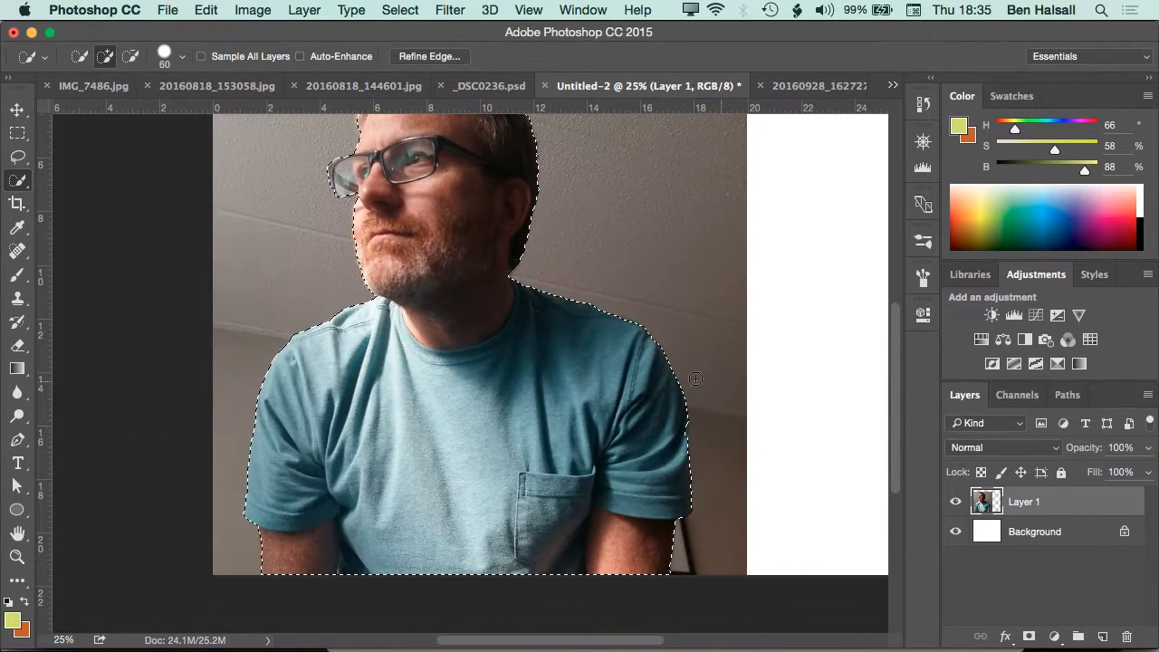
Subtract the wall above the hair from the selection and turn the selection into a layer mask on Layer 1
left_click_drag(556, 394, 576, 583)
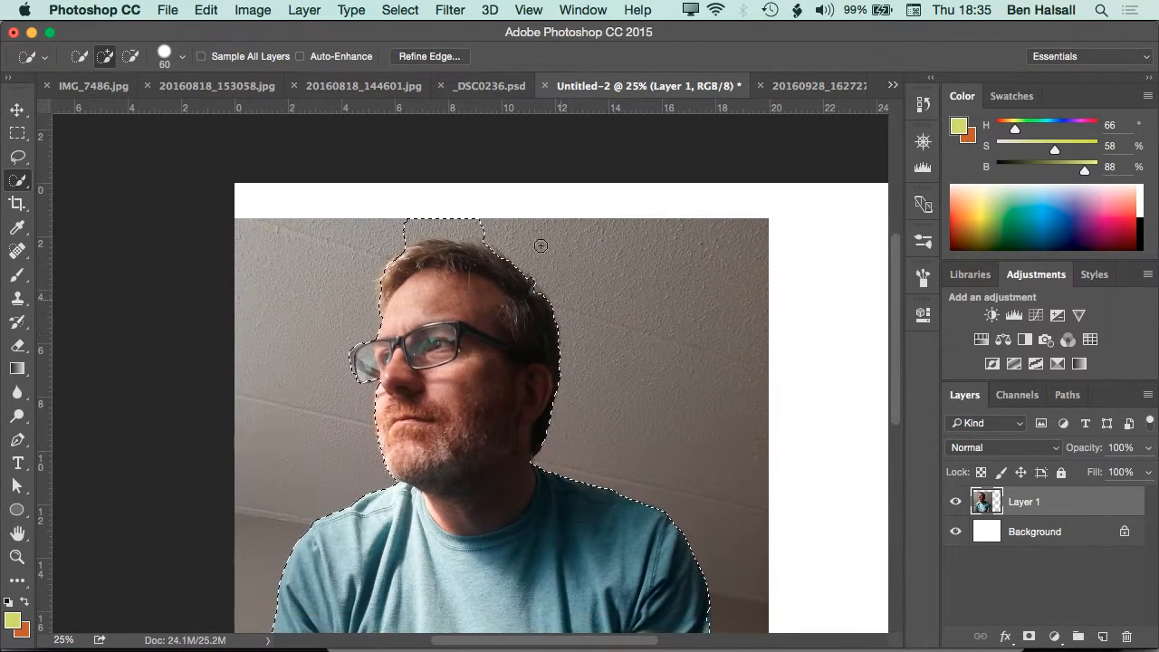
key("alt")
left_click_drag(401, 227, 516, 222)
left_click(1029, 637)
left_click_drag(546, 513, 549, 376)
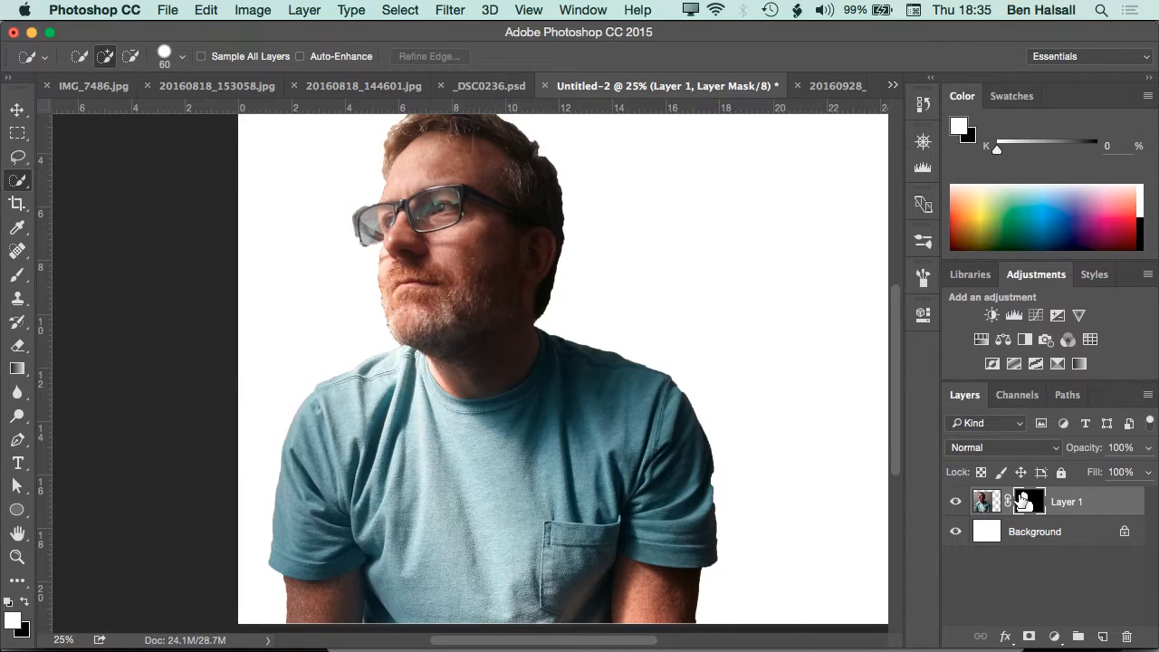
Refine Layer 1's mask with a Smart Radius of 8.5 px and brush over the edge of the outer glasses lens
double_click(1023, 501)
left_click(825, 528)
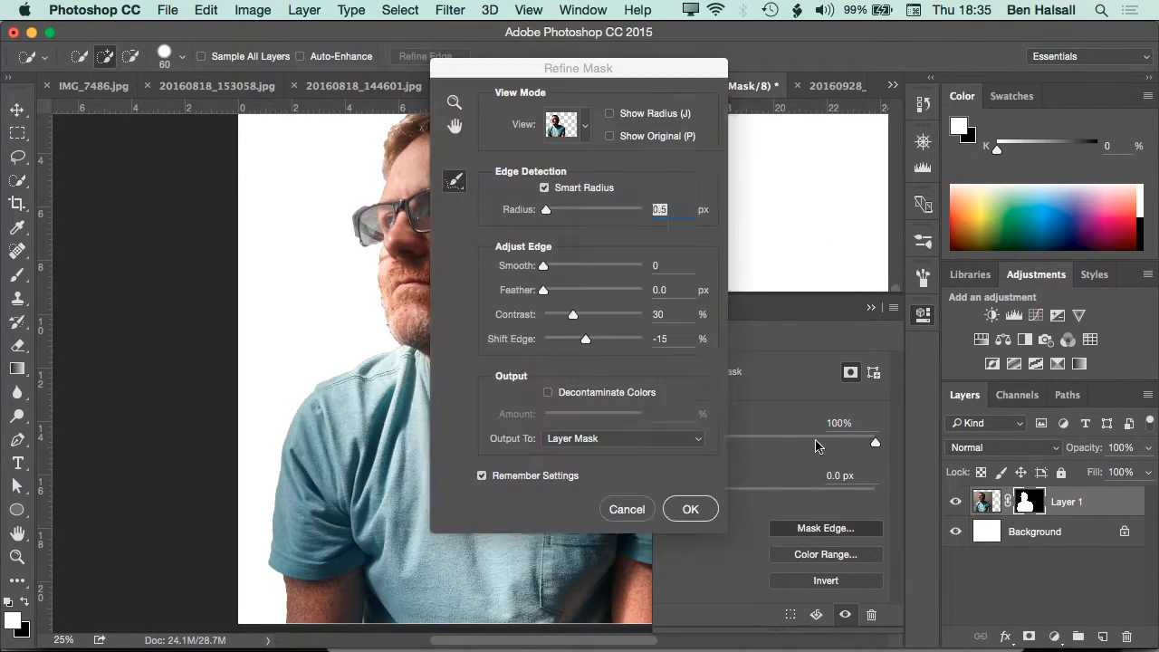
left_click_drag(517, 94, 715, 75)
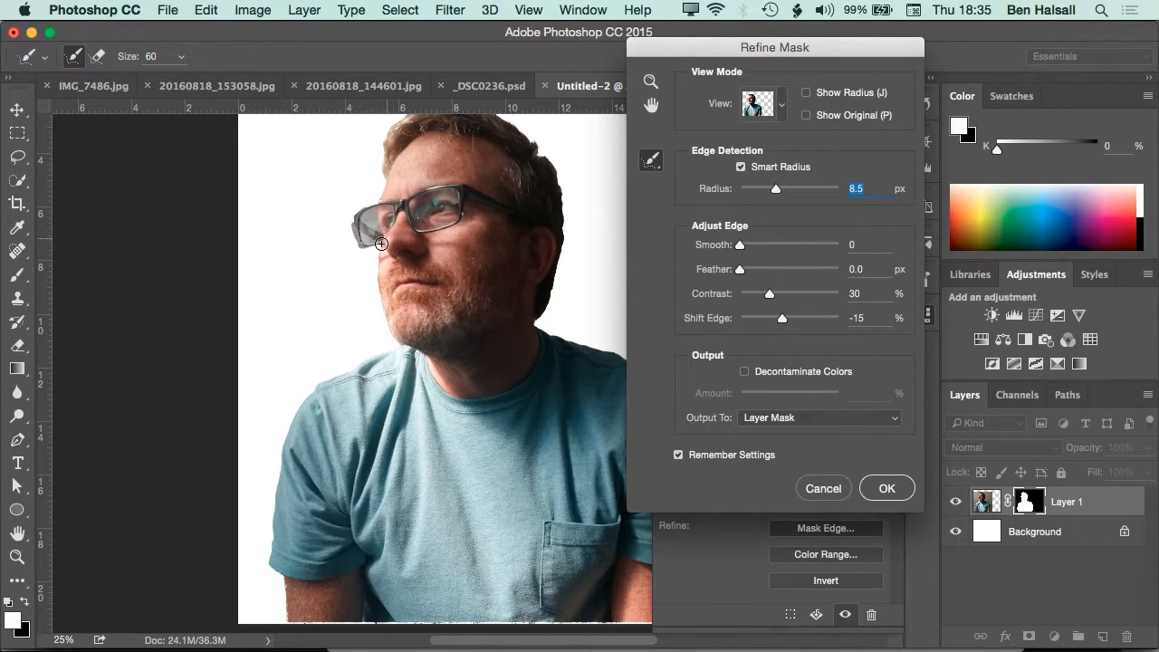
left_click_drag(379, 245, 388, 252)
left_click_drag(356, 241, 362, 252)
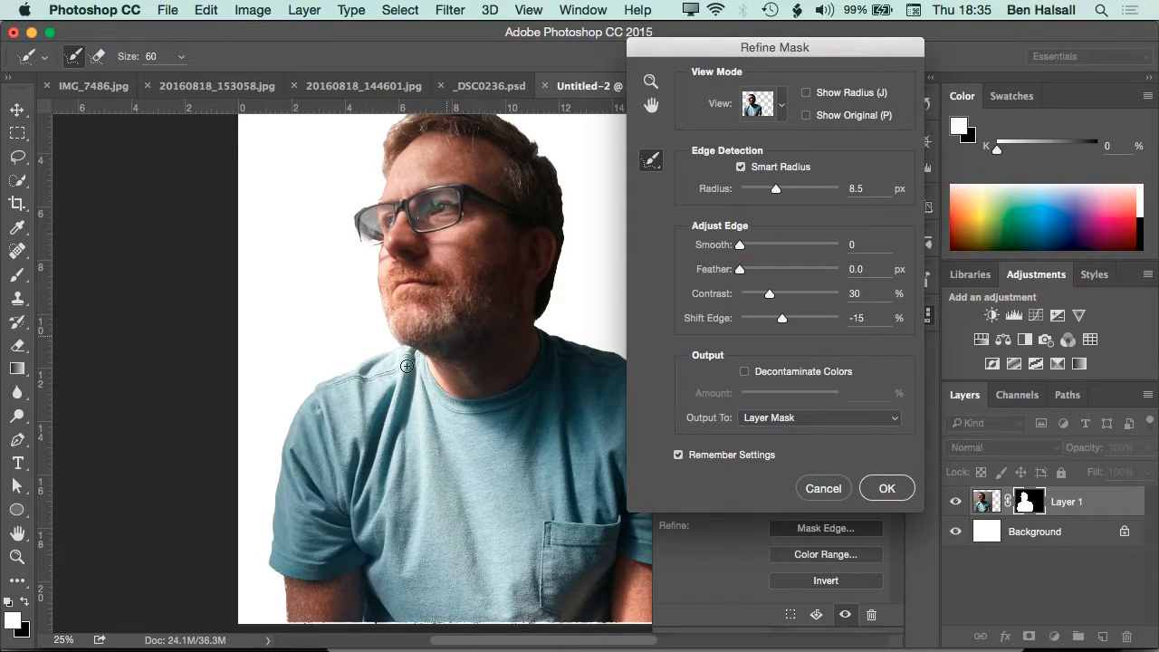
Refine the mask along the hair at the back of the head with a larger brush and accept the refinement
left_click_drag(367, 443, 223, 485)
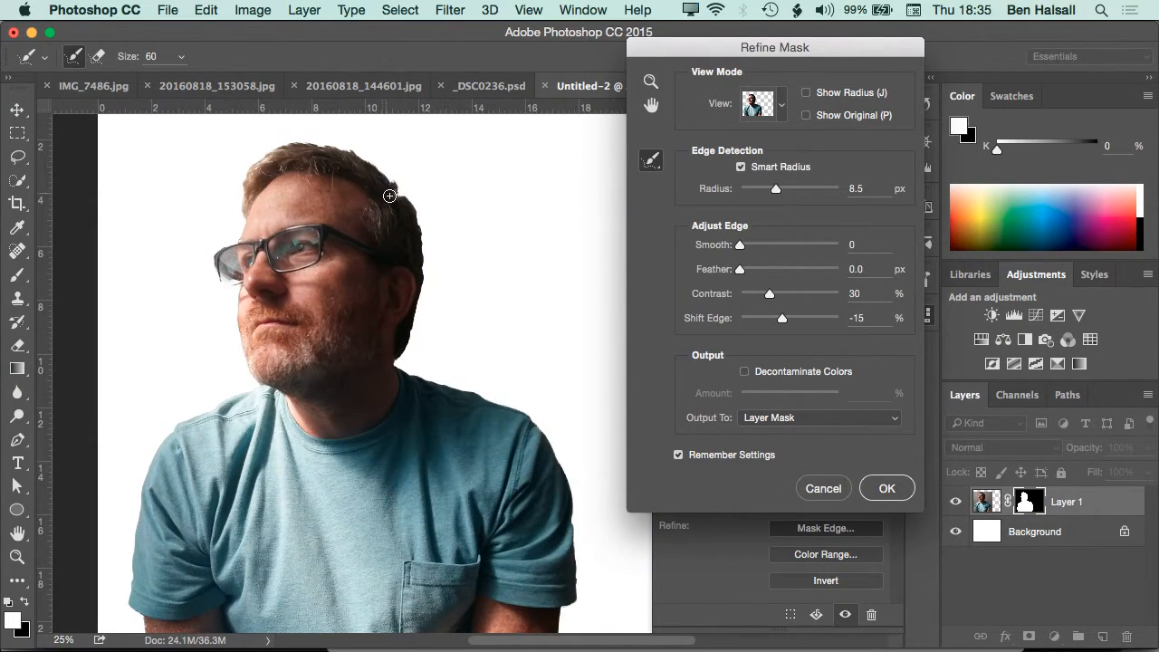
key("bracketright")
mouse_move(392, 186)
left_mouse_down()
mouse_move(422, 221)
mouse_move(424, 300)
mouse_move(402, 361)
mouse_move(402, 372)
mouse_move(438, 381)
mouse_move(406, 375)
left_mouse_up()
left_click(889, 488)
key("super+minus")
key("super+minus")
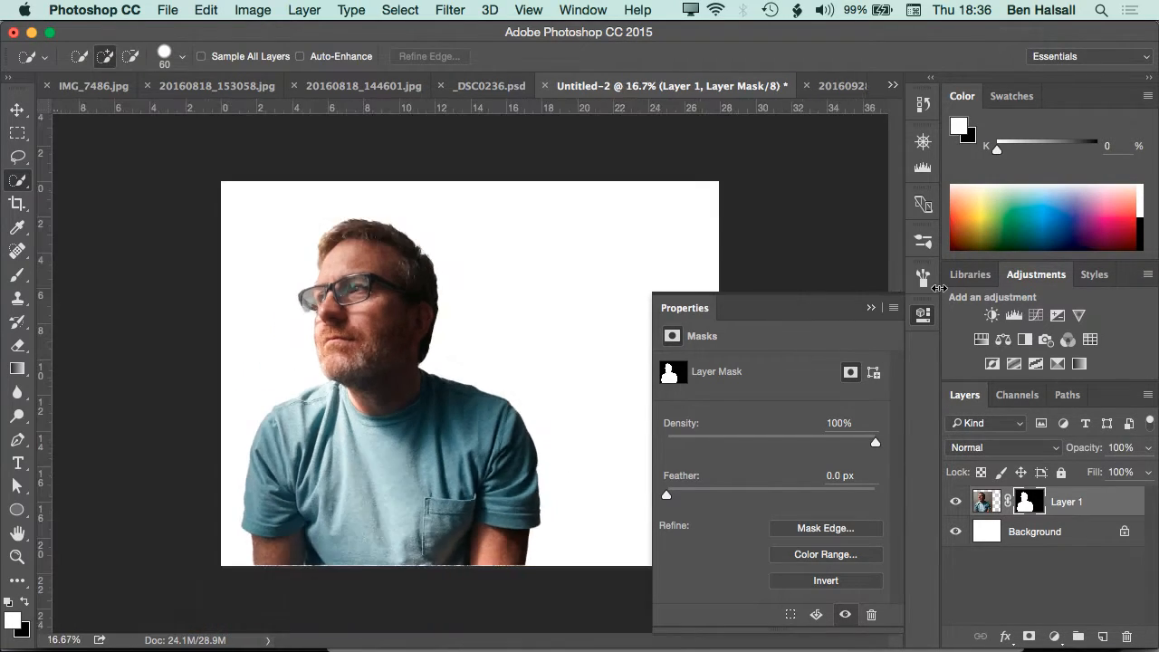
left_click(868, 306)
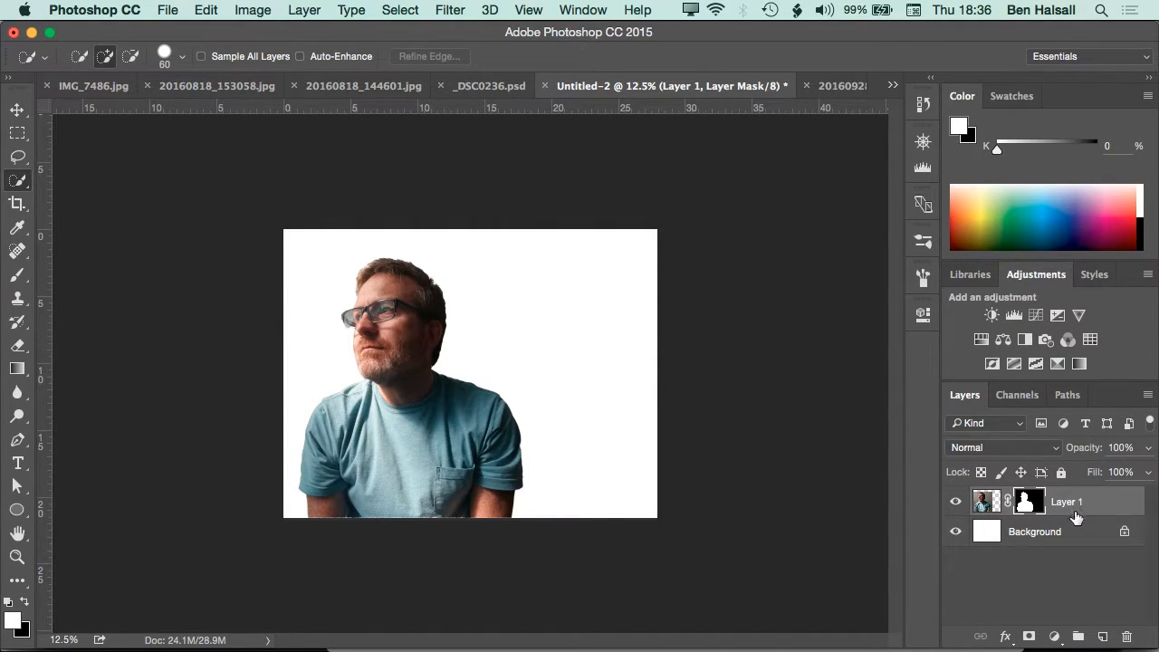
Duplicate the masked Layer 1 twice and permanently apply the layer masks of both copies
left_click_drag(1078, 504, 1103, 636)
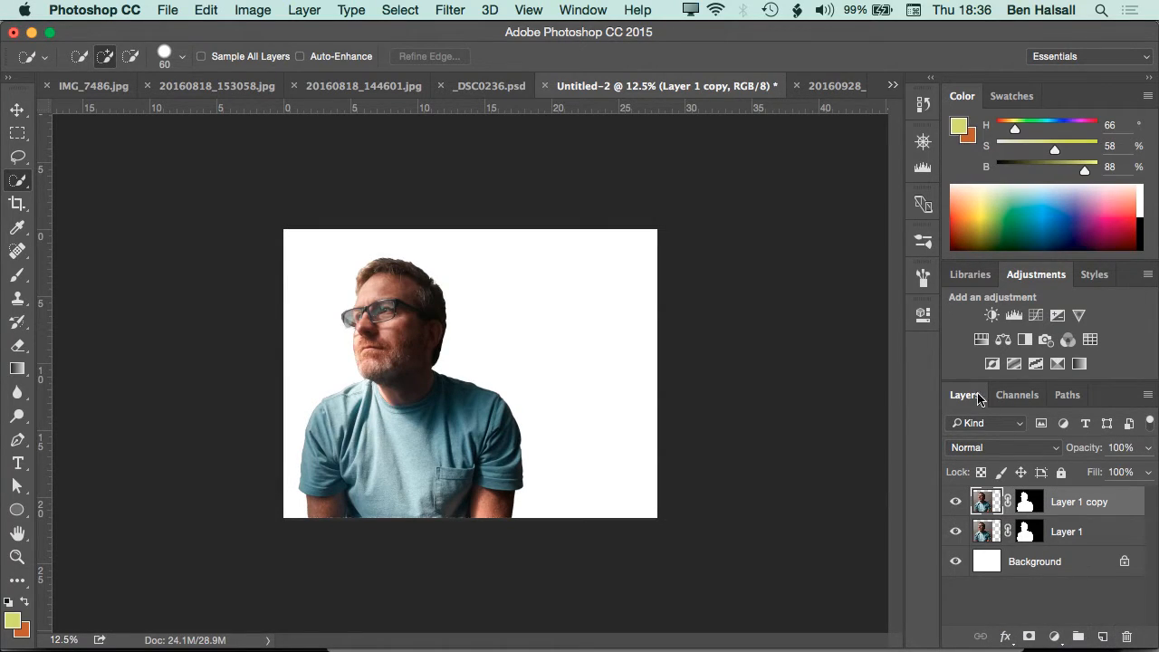
left_click_drag(1028, 512, 1102, 636)
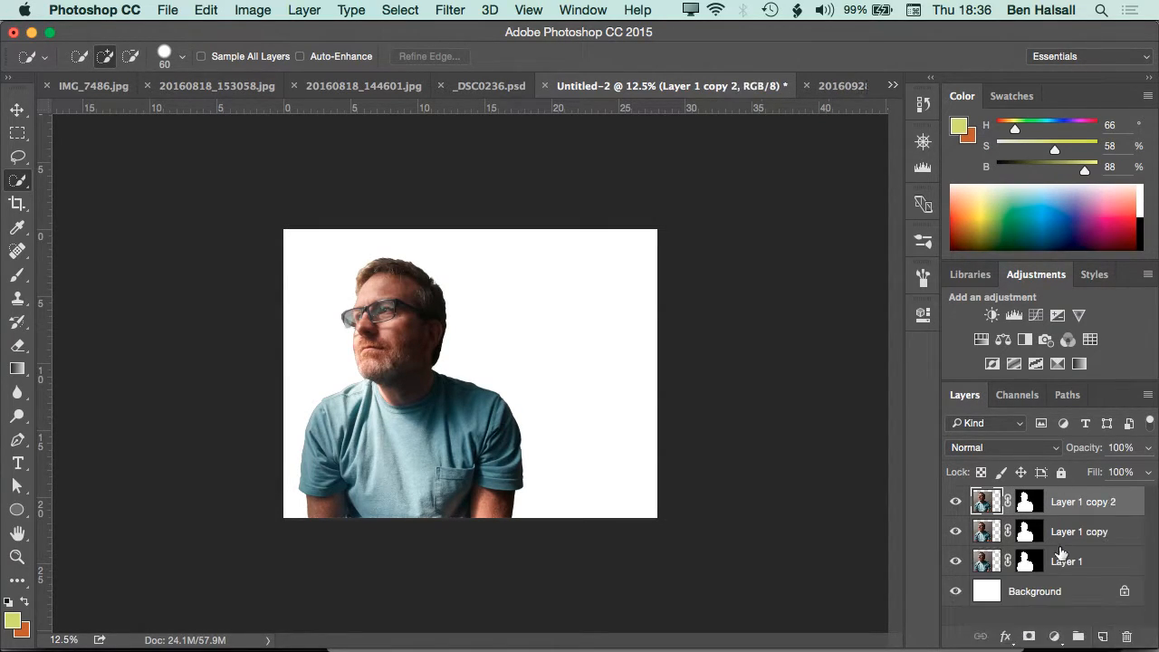
left_click(1027, 532)
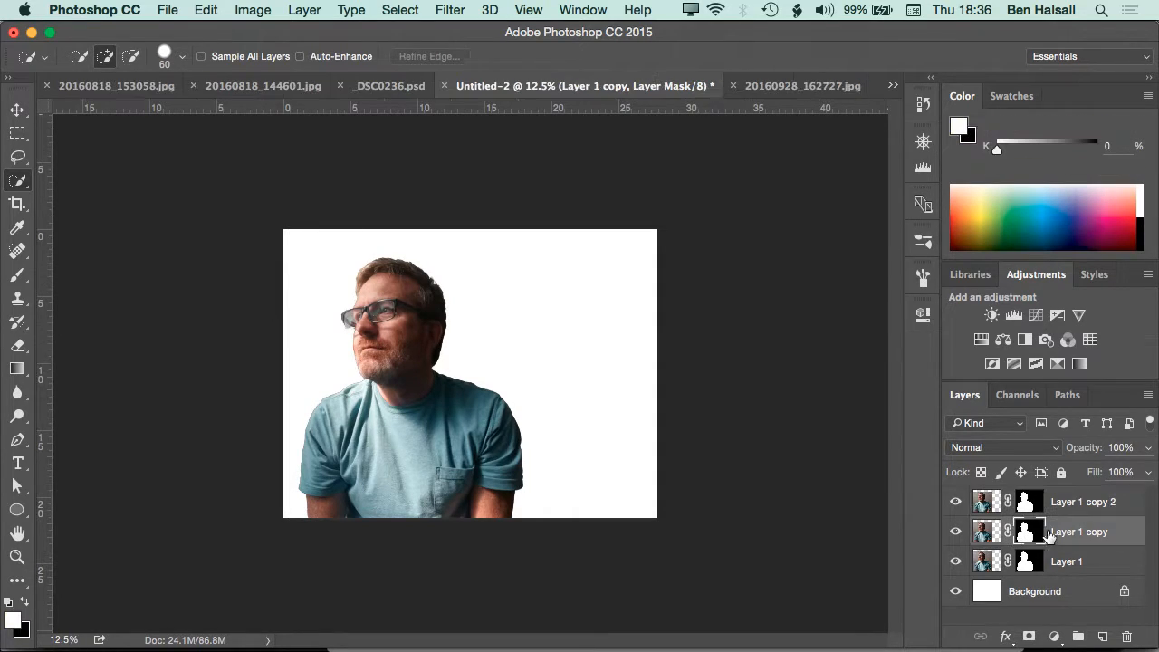
left_click_drag(1027, 533, 1125, 636)
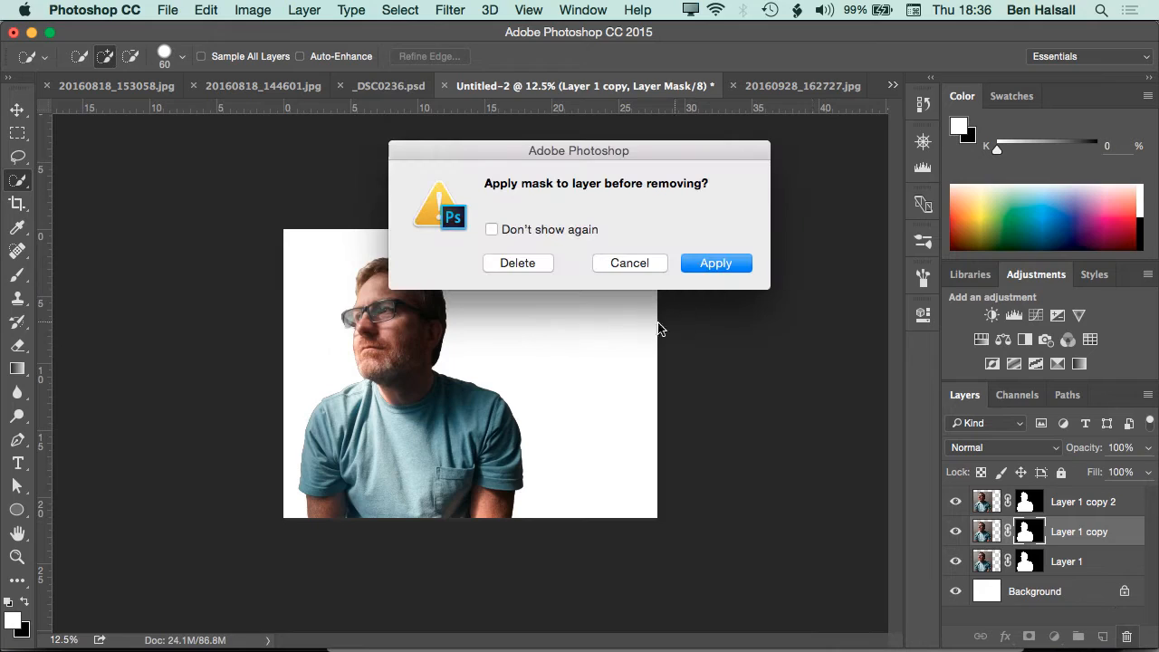
left_click(712, 264)
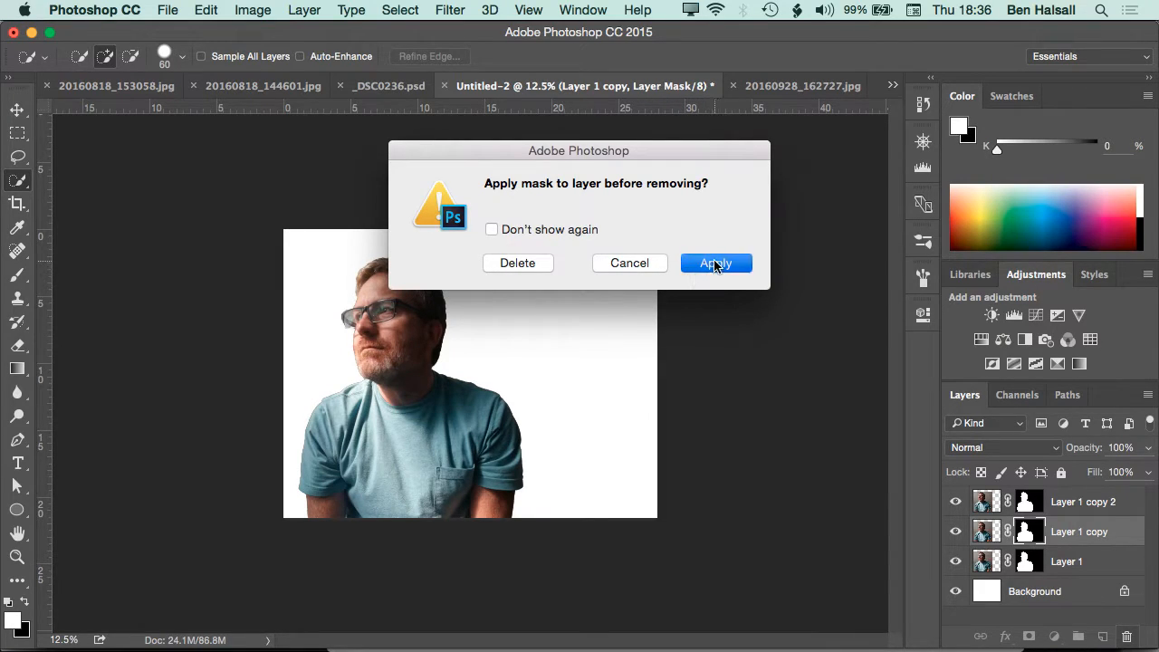
left_click(1036, 502)
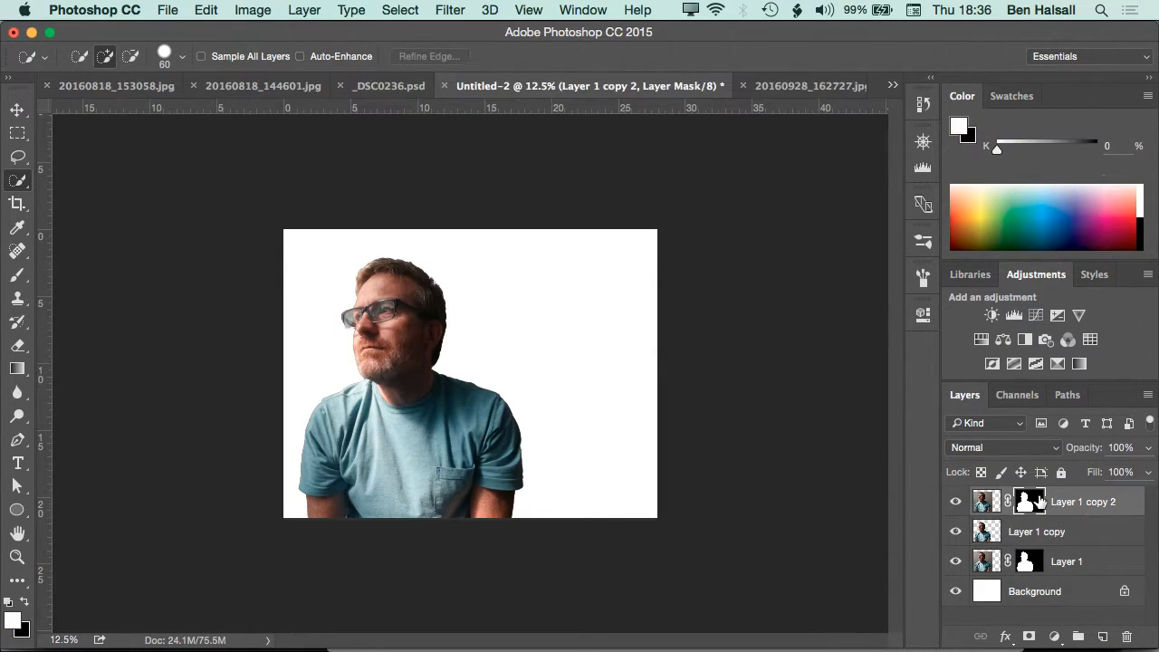
left_click_drag(1027, 504, 1127, 636)
left_click(705, 268)
Hide Layer 1 and Layer 1 copy 2, keeping Layer 1 copy visible
left_click(955, 563)
left_click(955, 502)
left_click(955, 531)
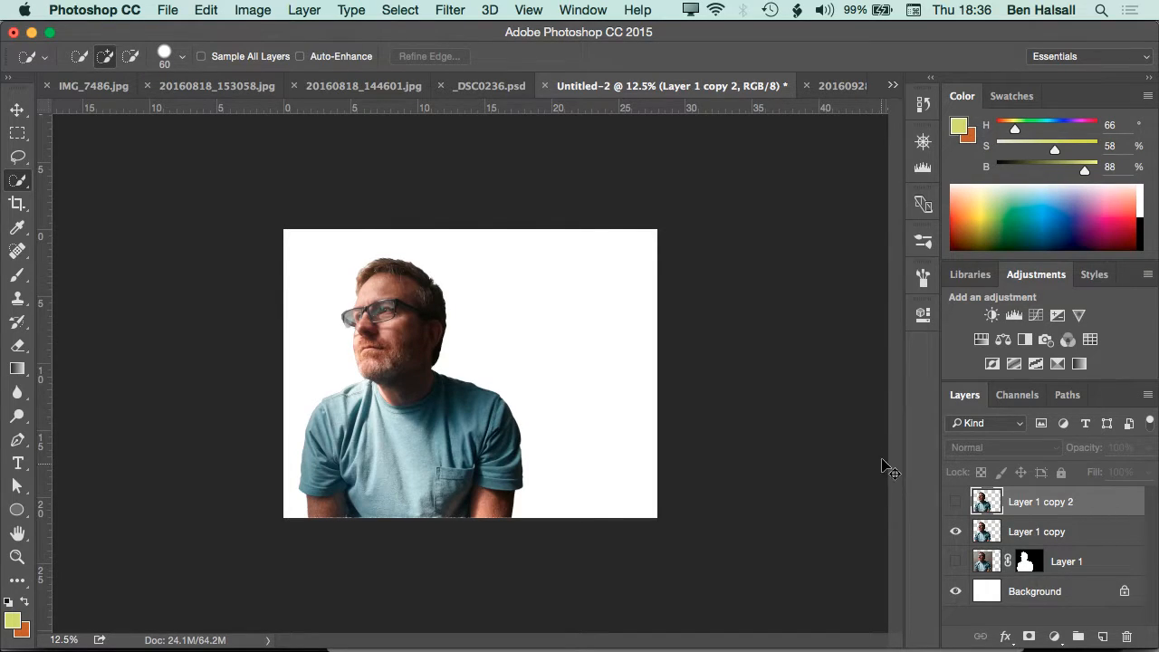
Distort Layer 1 copy with Free Transform, enlarging it to about 222% width and 188% height with its corners stretched beyond the canvas
left_click(993, 527)
key("ctrl+t")
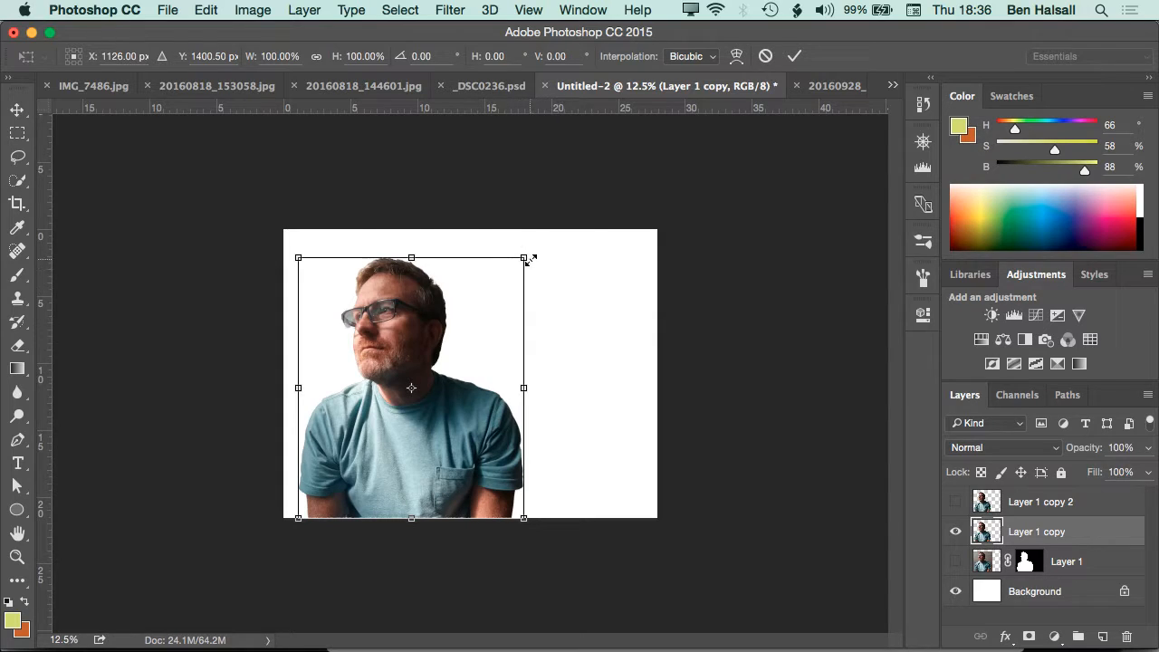
left_click_drag(411, 388, 342, 391)
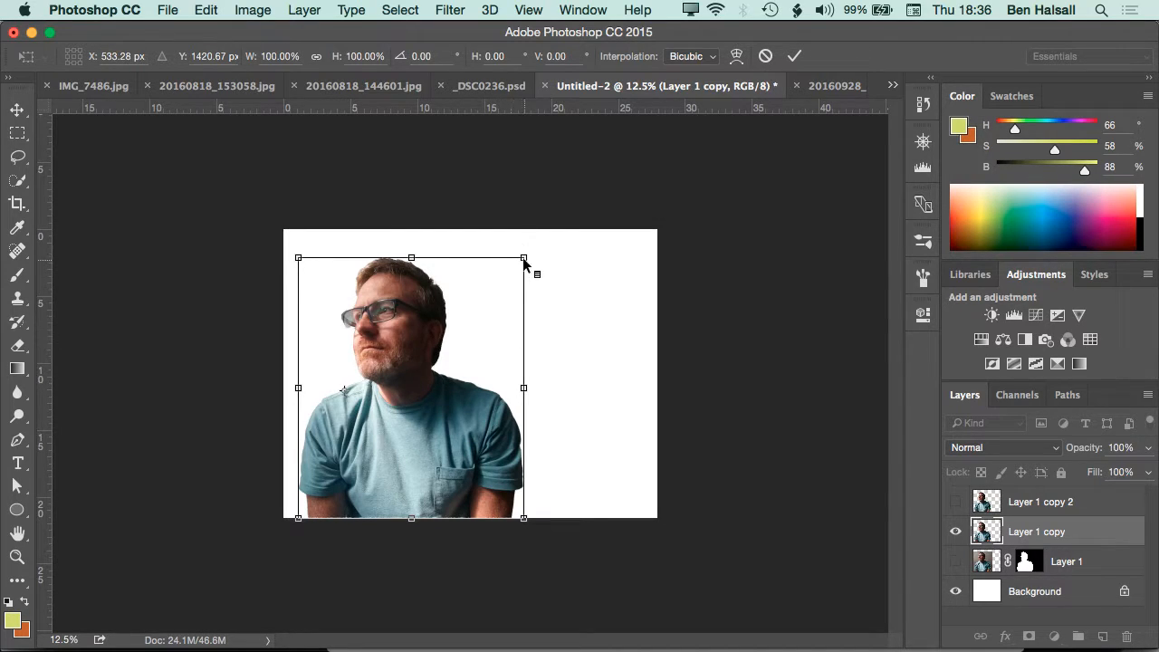
left_click_drag(524, 259, 676, 196)
left_click_drag(537, 533, 654, 596)
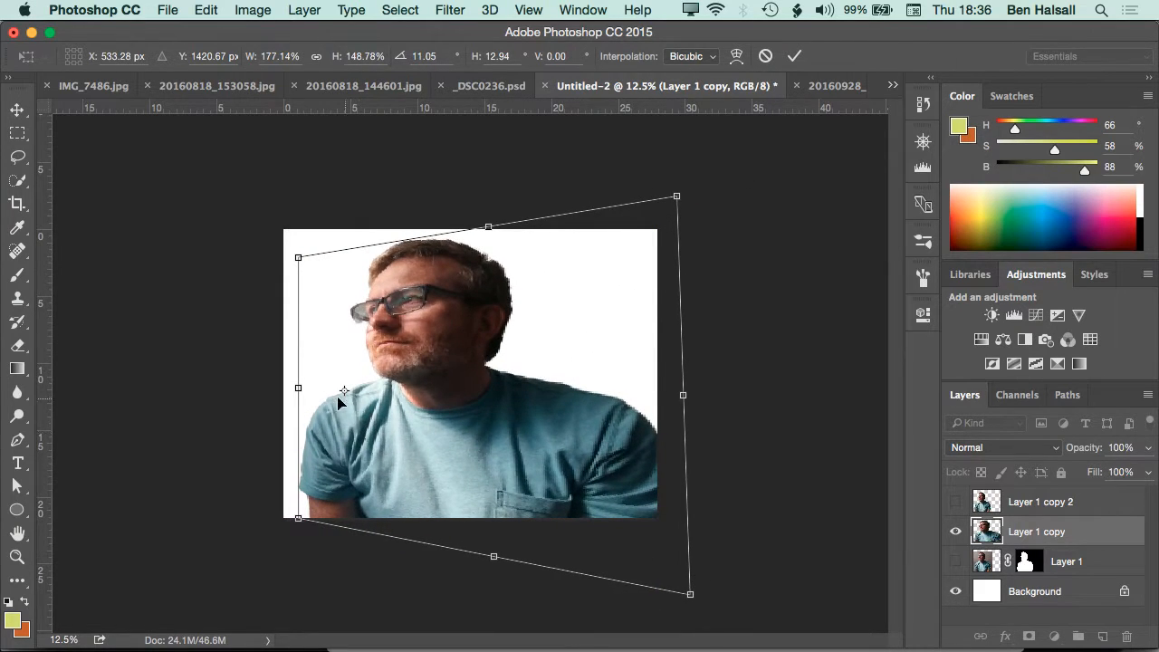
left_click_drag(681, 199, 786, 123)
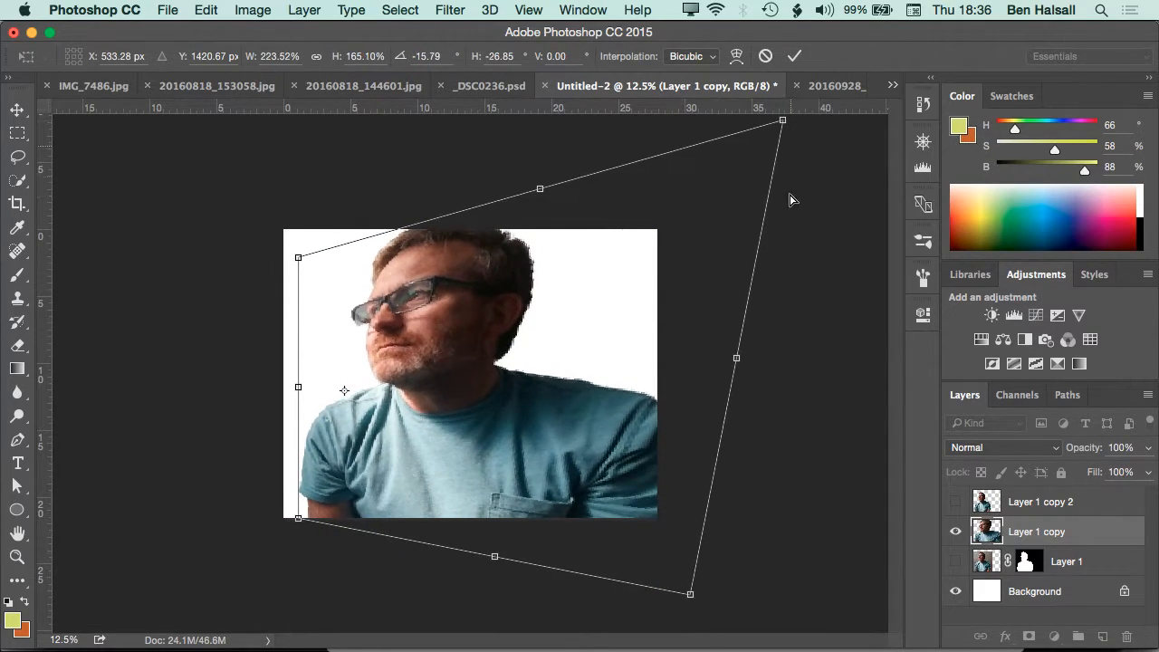
left_click_drag(692, 595, 792, 598)
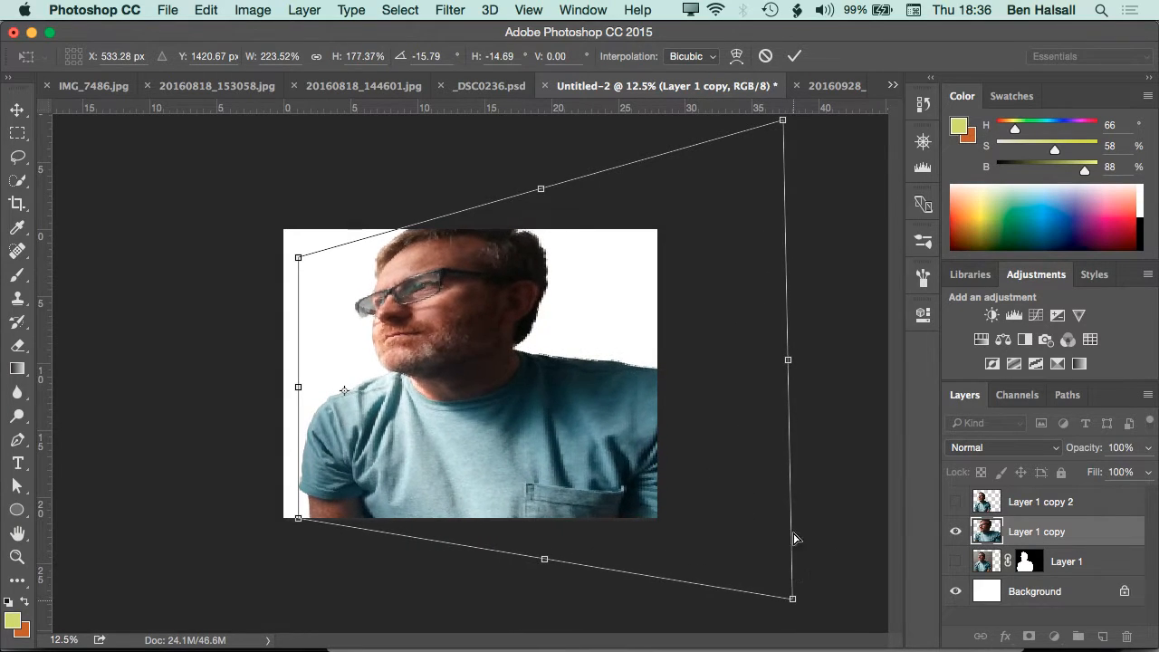
left_click_drag(790, 124, 800, 97)
key("Return")
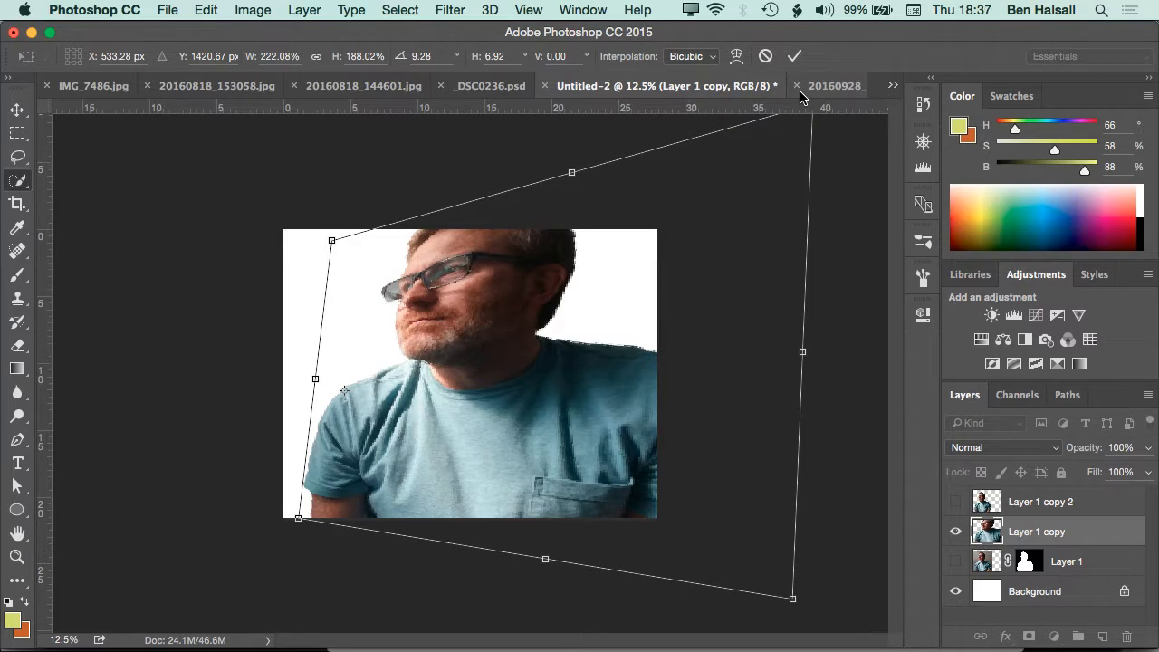
Show Layer 1 copy 2 and distort it with Free Transform to about 258% width and 210% height, extending well past the canvas
left_click(991, 507)
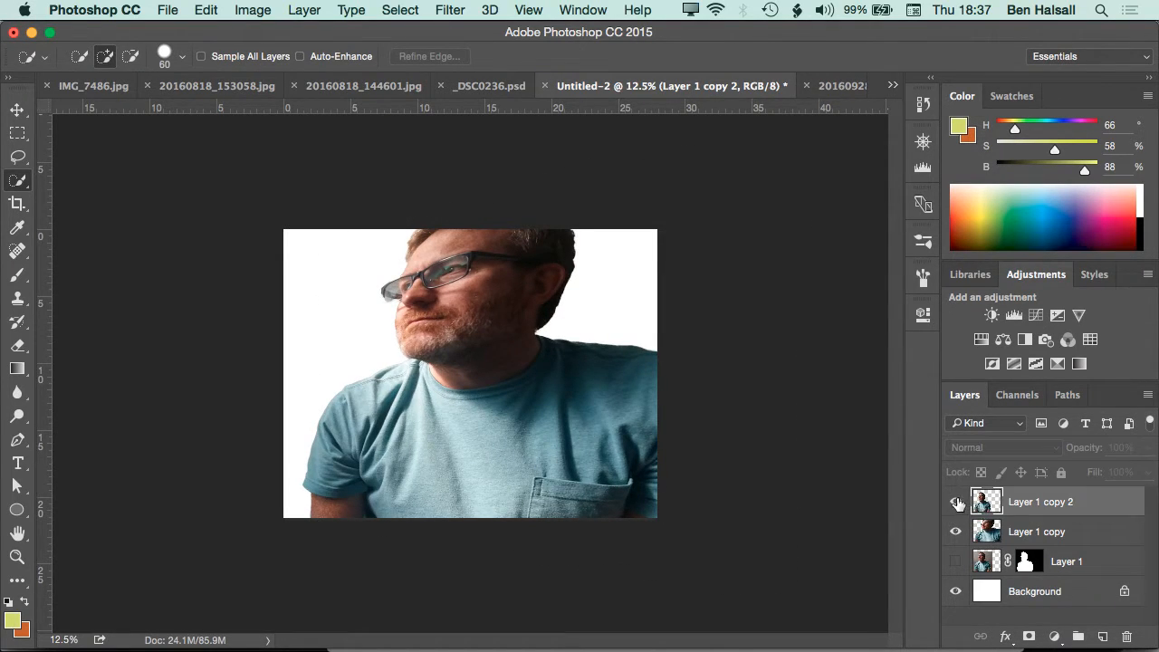
left_click(956, 501)
key("ctrl+t")
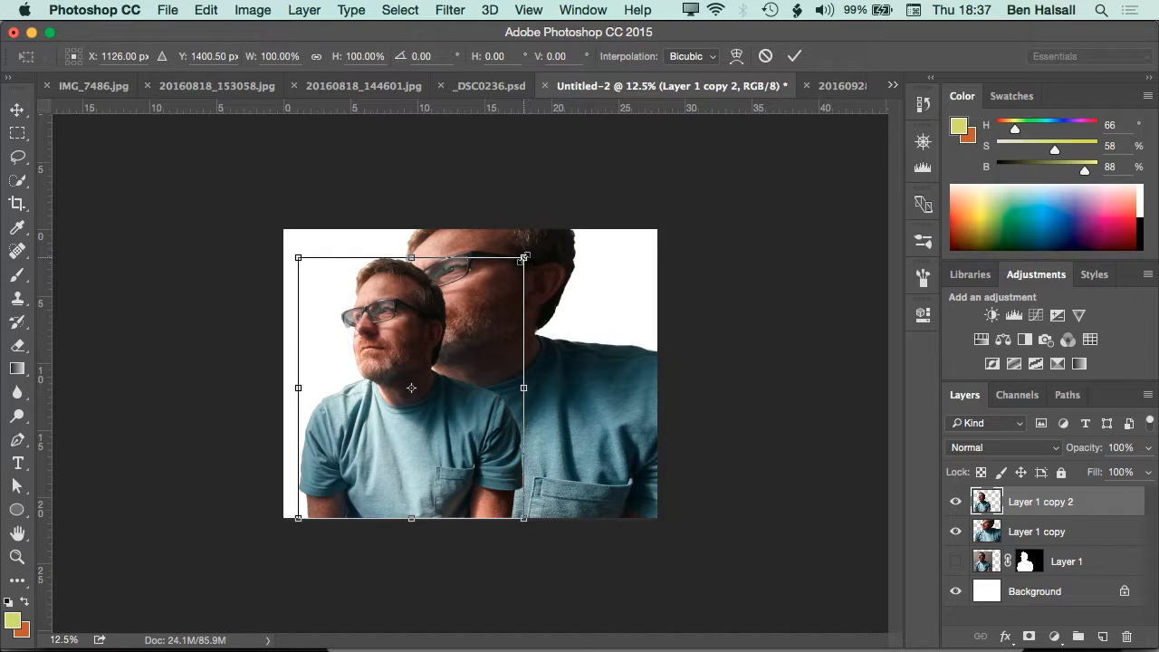
left_click_drag(523, 258, 736, 121)
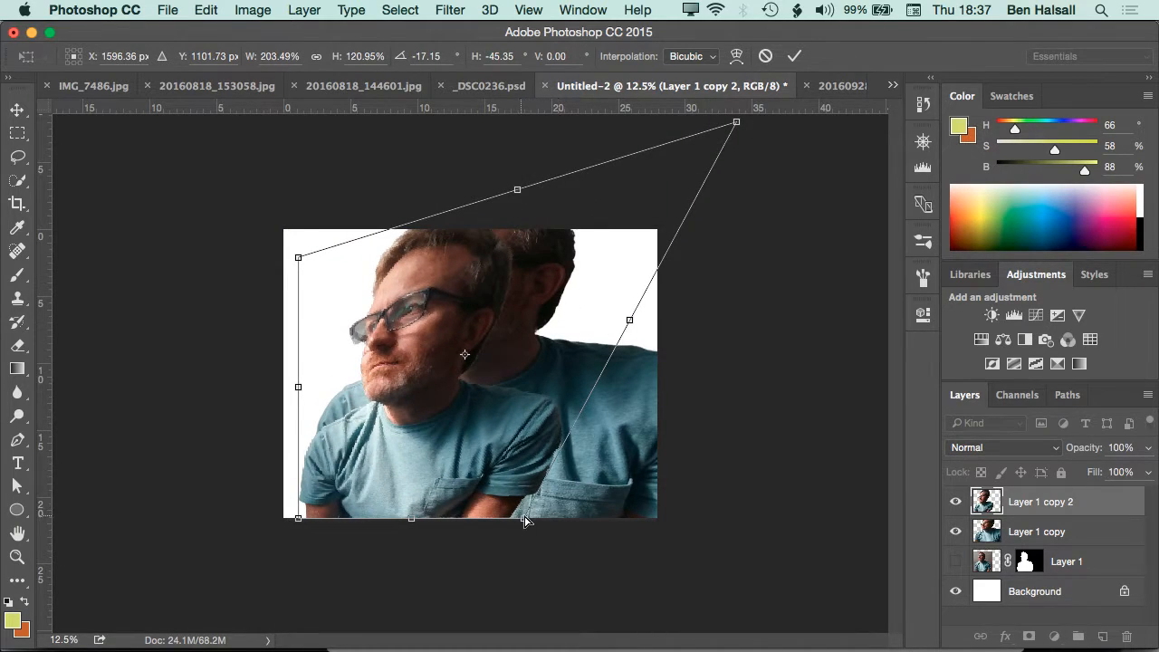
left_click_drag(523, 521, 810, 591)
left_click_drag(523, 193, 600, 110)
left_click_drag(375, 175, 411, 140)
left_click_drag(813, 319, 879, 239)
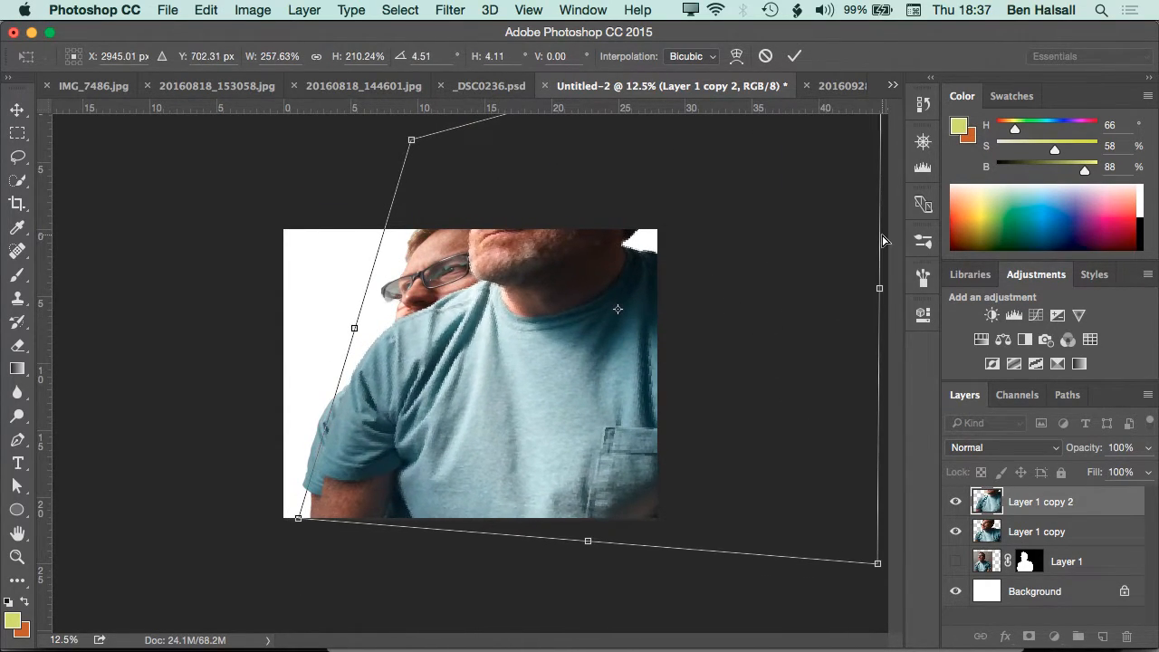
Apply a Motion Blur to Layer 1 copy 2 with an angle of 0° and a distance of 65 pixels
left_click(452, 11)
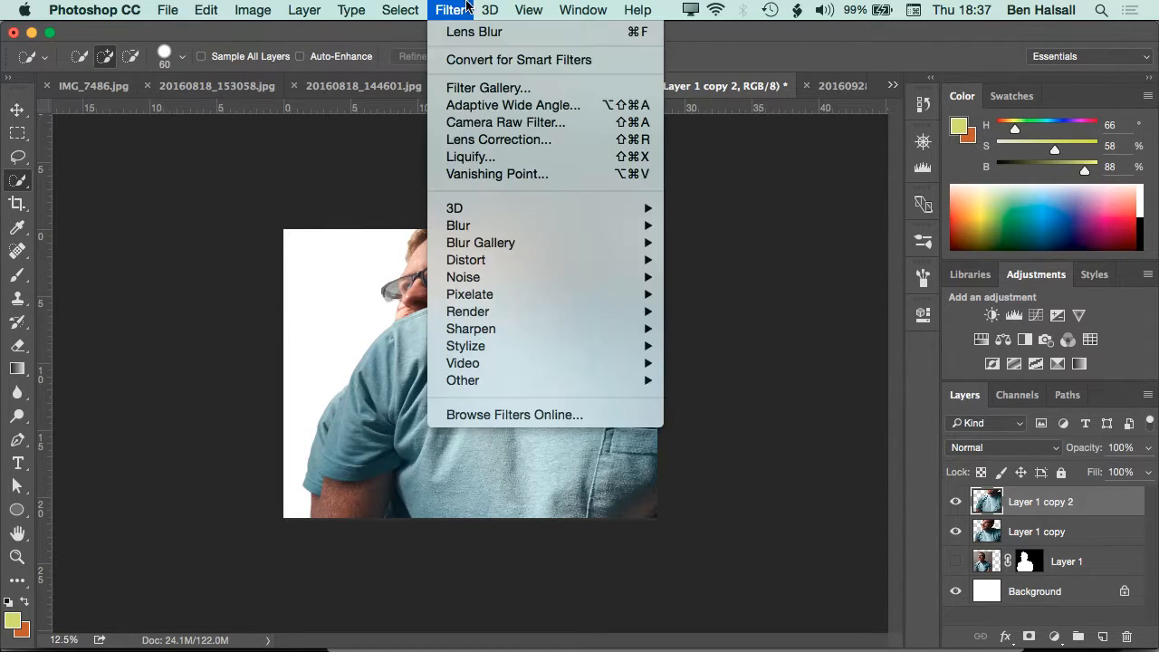
mouse_move(548, 225)
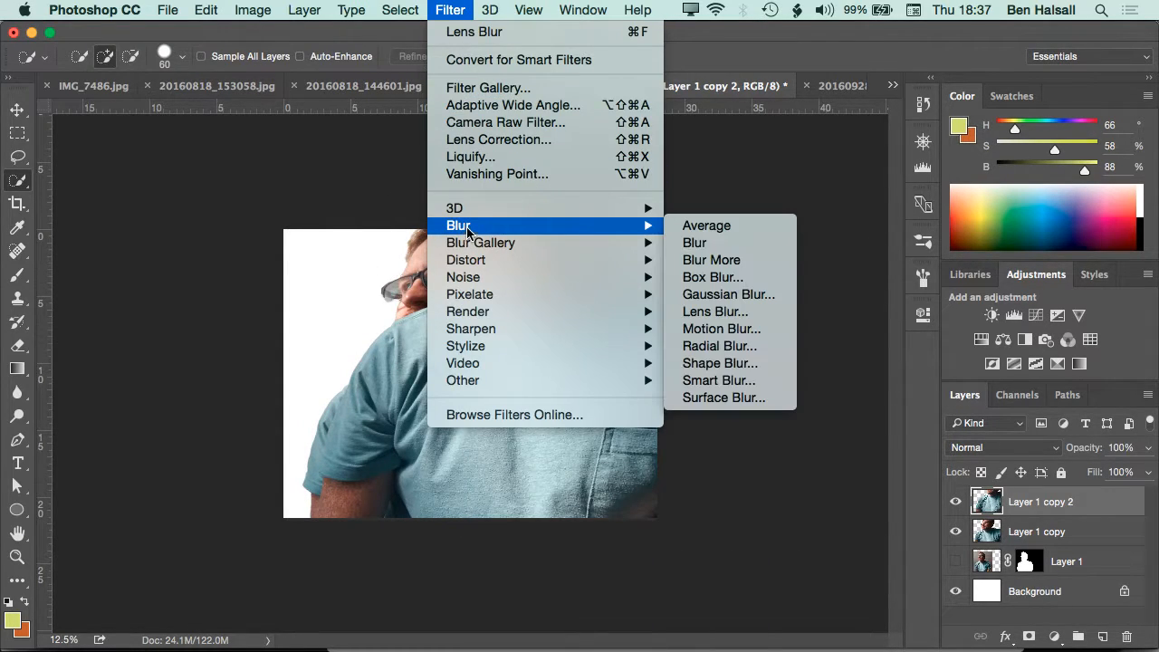
left_click(715, 329)
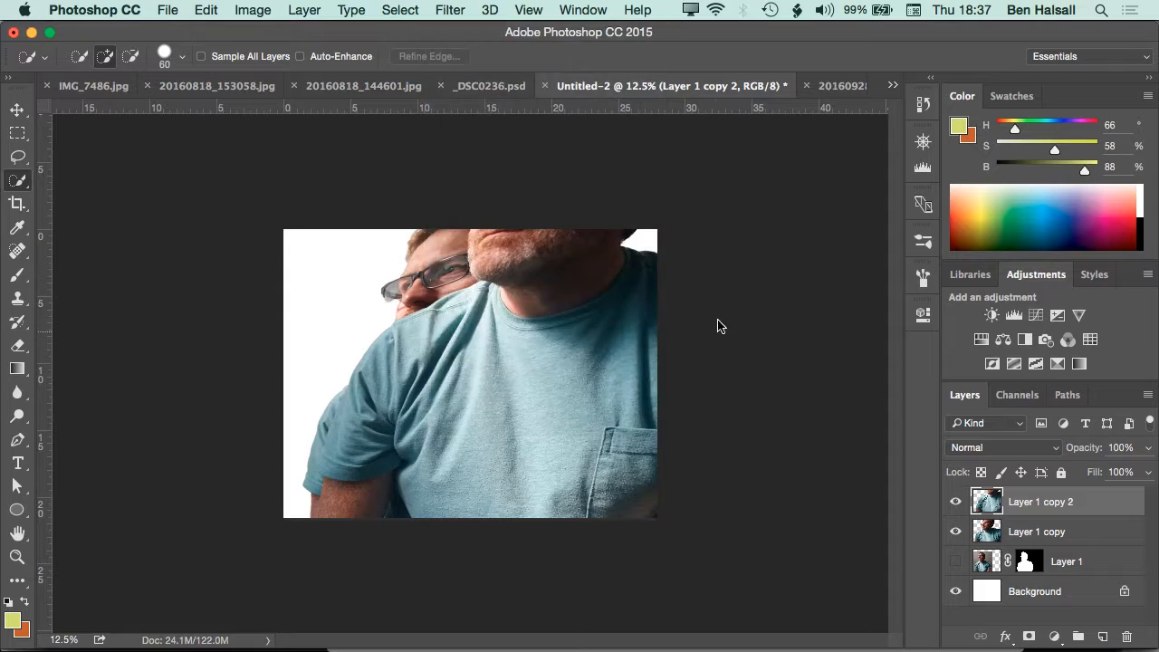
left_click_drag(357, 208, 883, 110)
left_click_drag(846, 428, 742, 429)
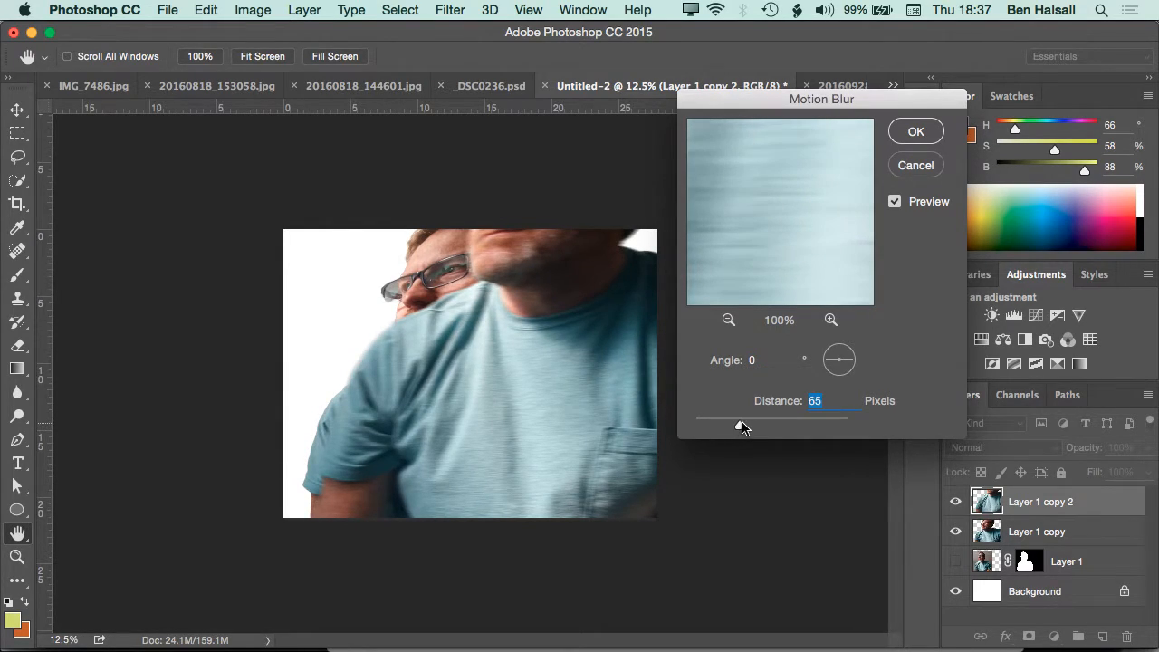
left_click(916, 133)
key("w")
Apply a Gaussian Blur with a radius of 76.6 pixels to Layer 1 copy
left_click(1014, 529)
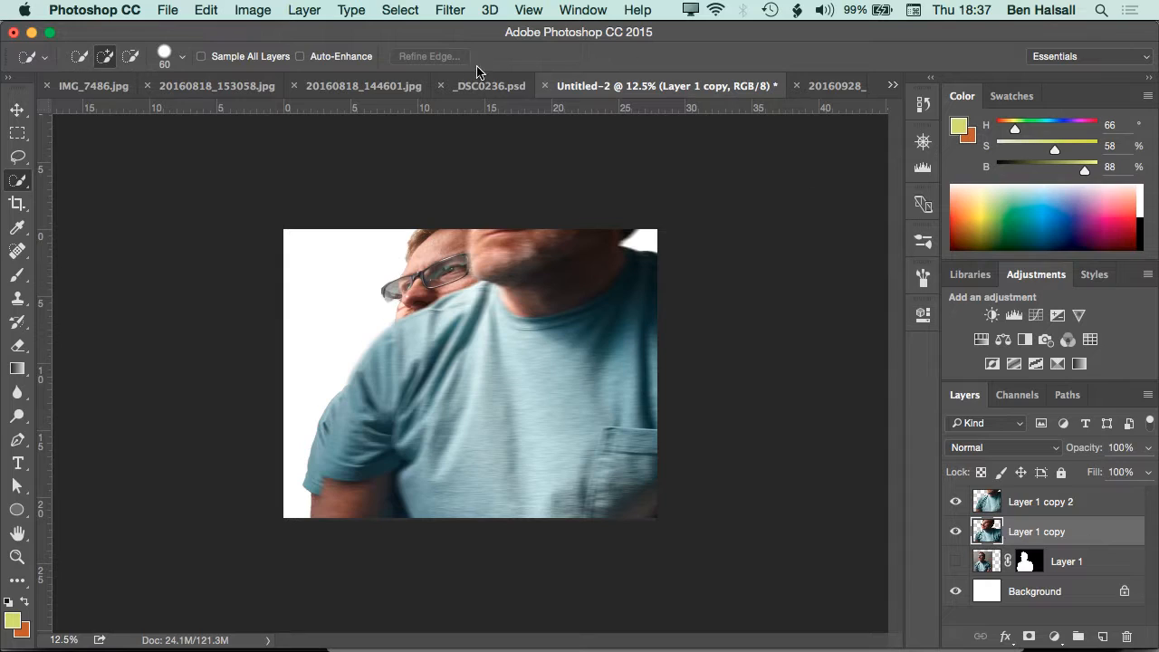
left_click(446, 9)
mouse_move(520, 222)
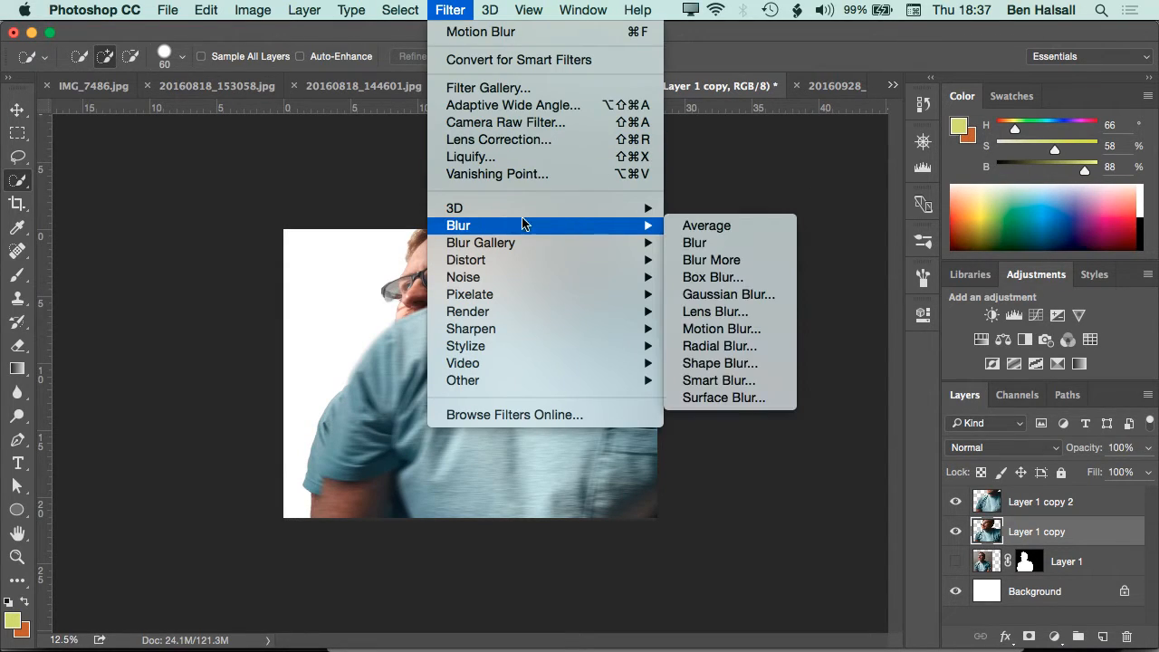
left_click(692, 299)
mouse_move(694, 414)
left_mouse_down()
mouse_move(662, 416)
mouse_move(715, 418)
left_mouse_up()
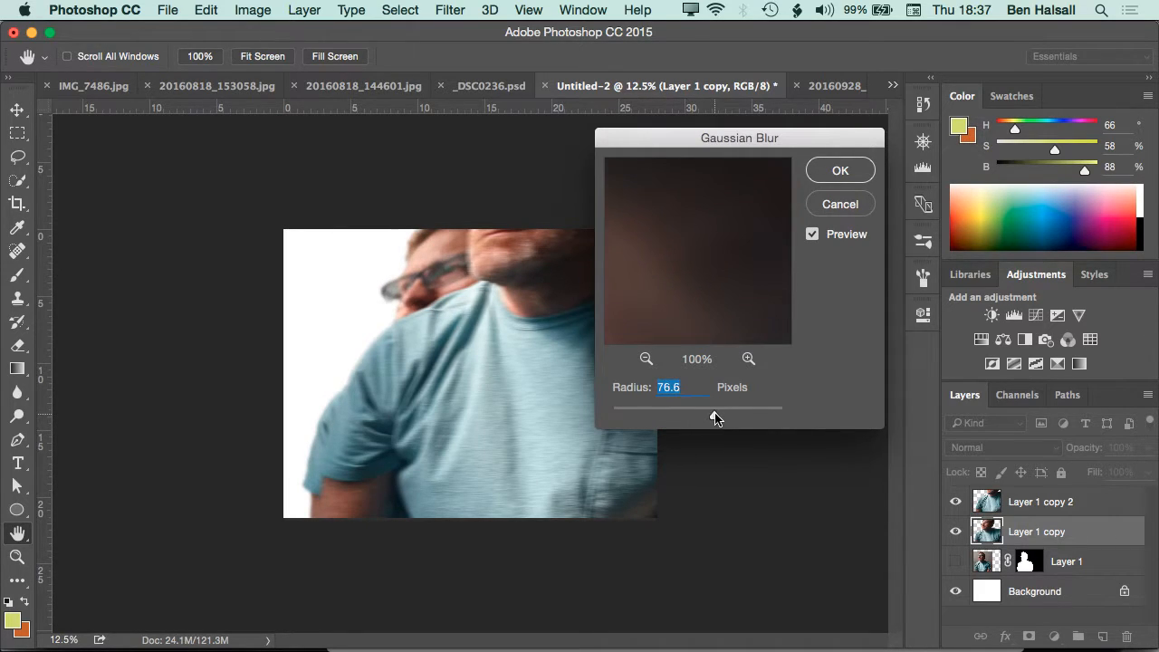
left_click(840, 170)
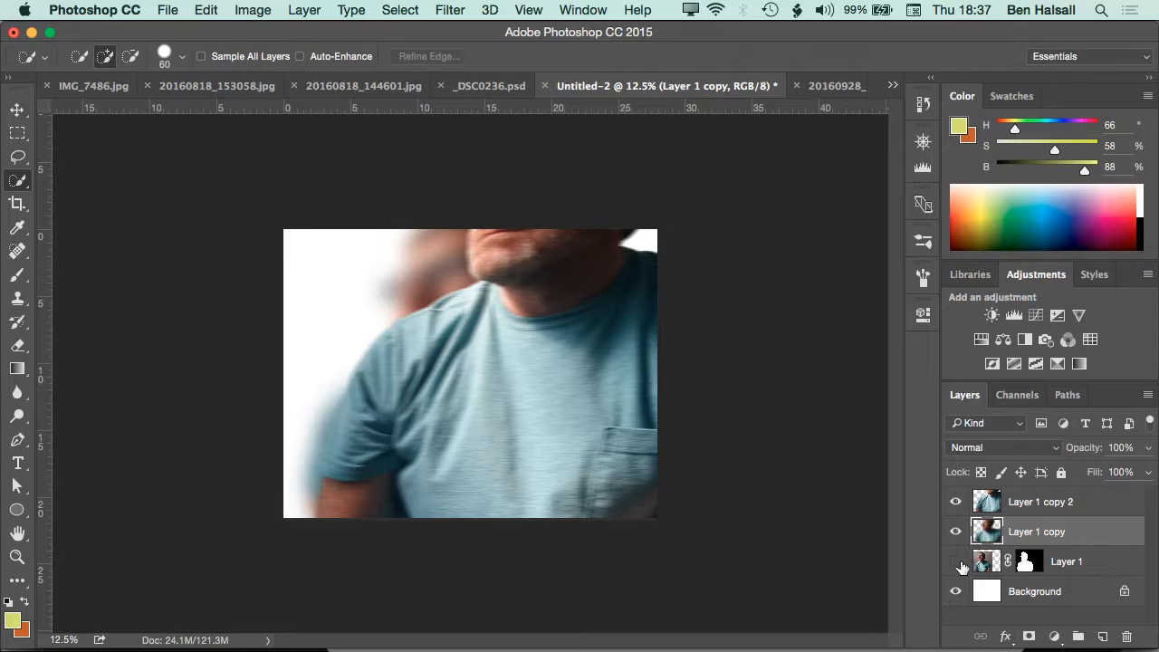
Preview the three portrait layers one after another by toggling the visibility of Layer 1, Layer 1 copy and Layer 1 copy 2
left_click(956, 563)
left_click_drag(956, 534, 955, 504)
left_click(956, 561)
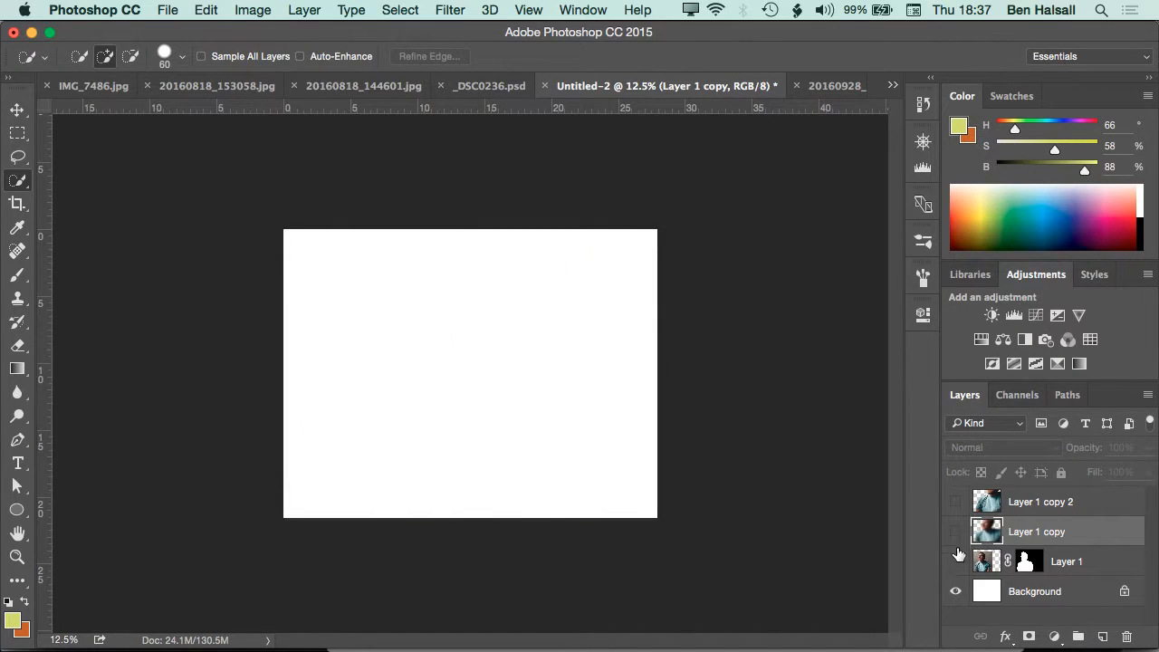
left_click(956, 532)
left_click(956, 533)
left_click(956, 533)
left_click(956, 562)
left_click(956, 533)
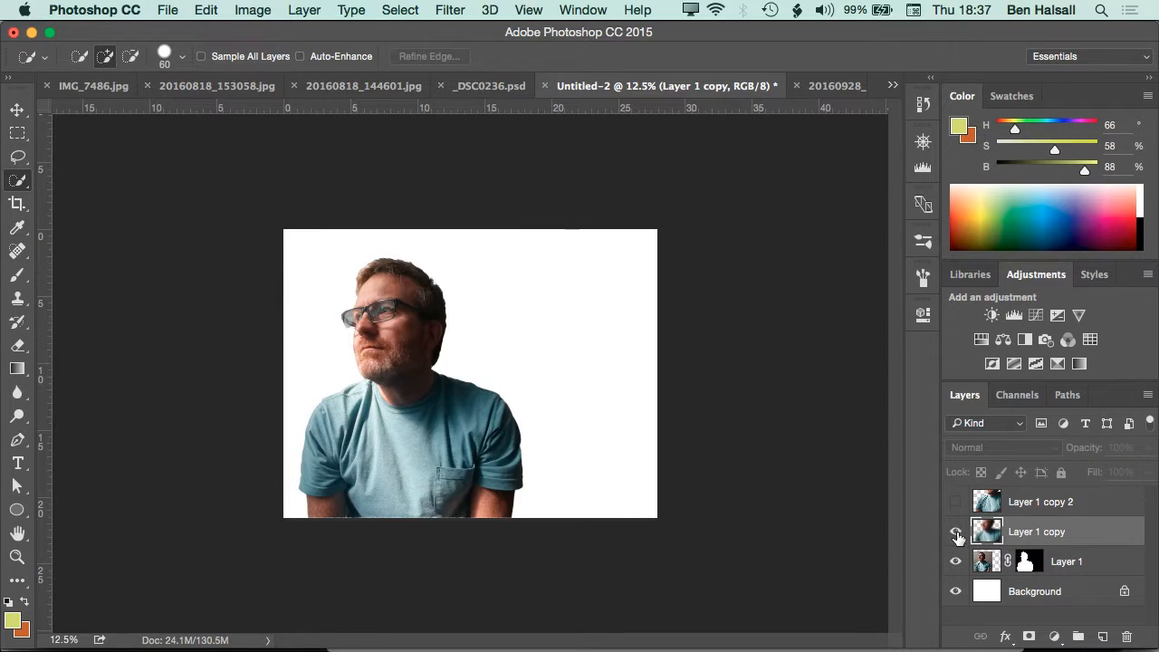
left_click(956, 501)
left_click(956, 561)
left_click(956, 561)
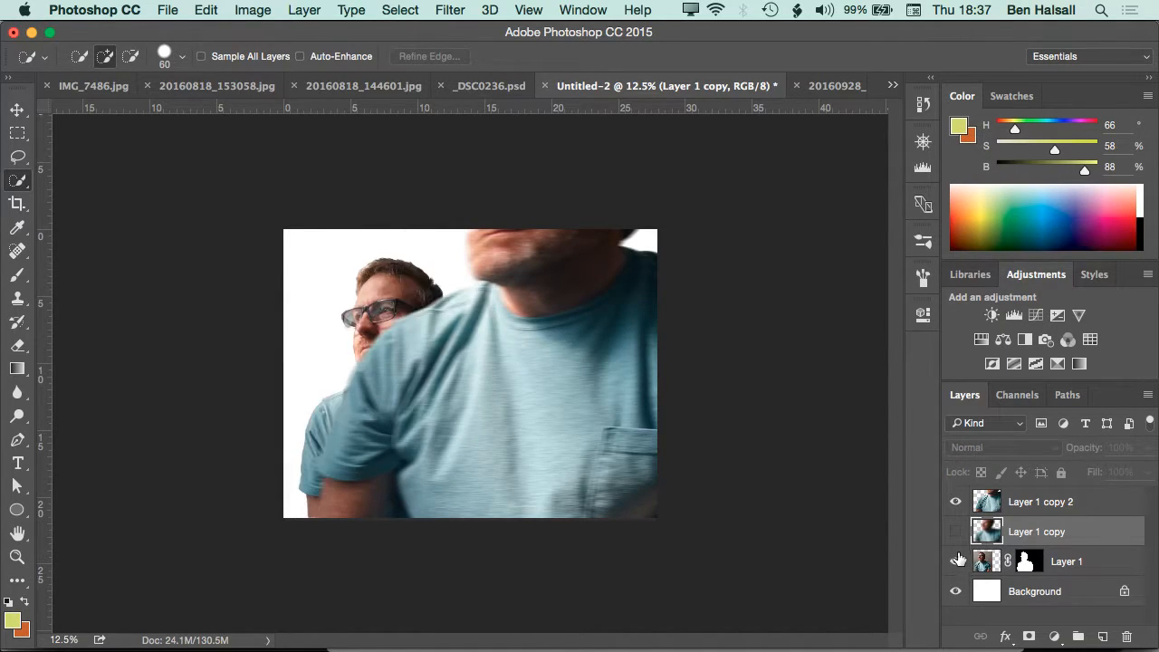
Show Layer 1 copy over Layer 1 with Layer 1 copy 2 hidden, and move the blurred Layer 1 copy slightly down and left
left_click(956, 532)
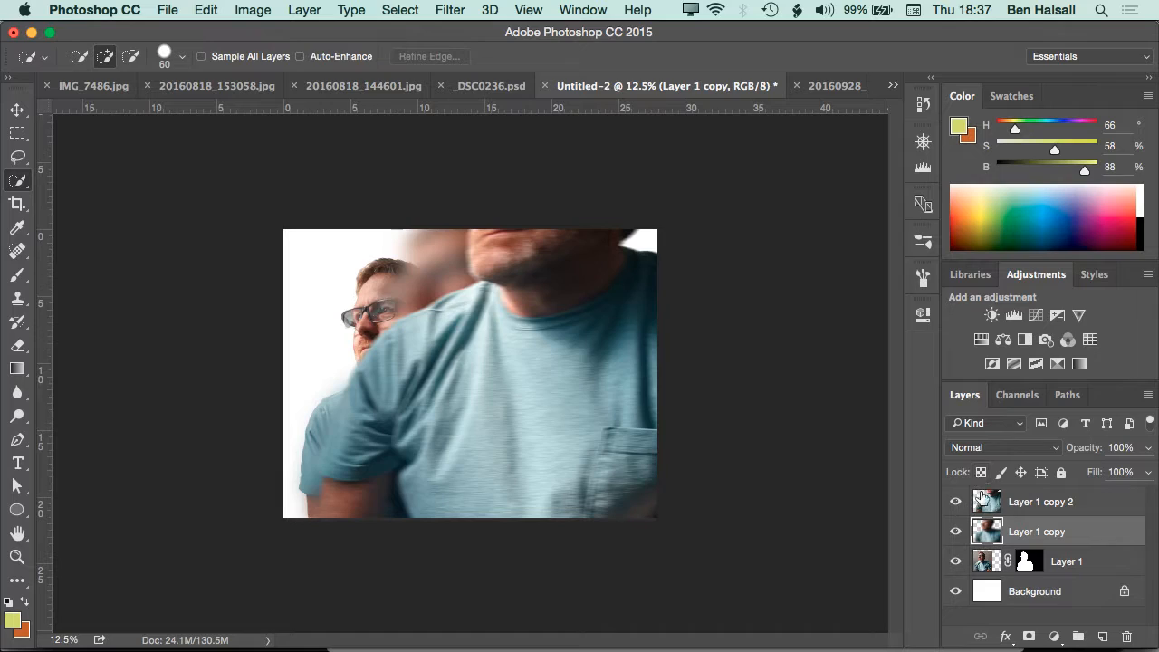
left_click(956, 532)
left_click(956, 532)
left_click(956, 501)
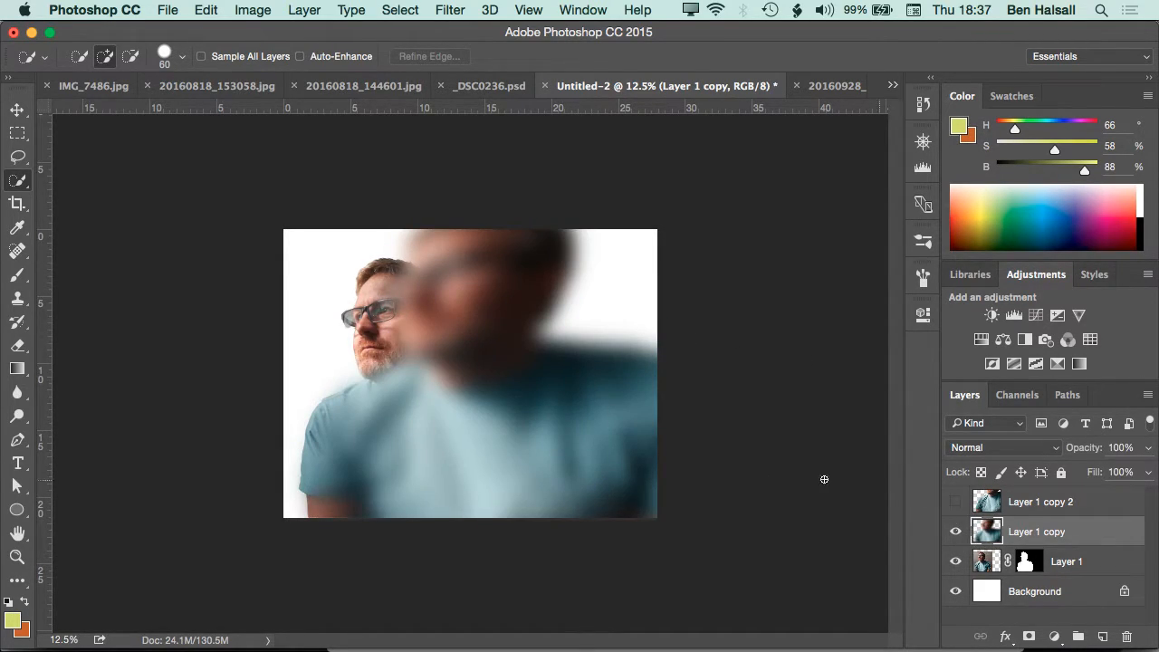
key("v")
left_click_drag(553, 444, 536, 464)
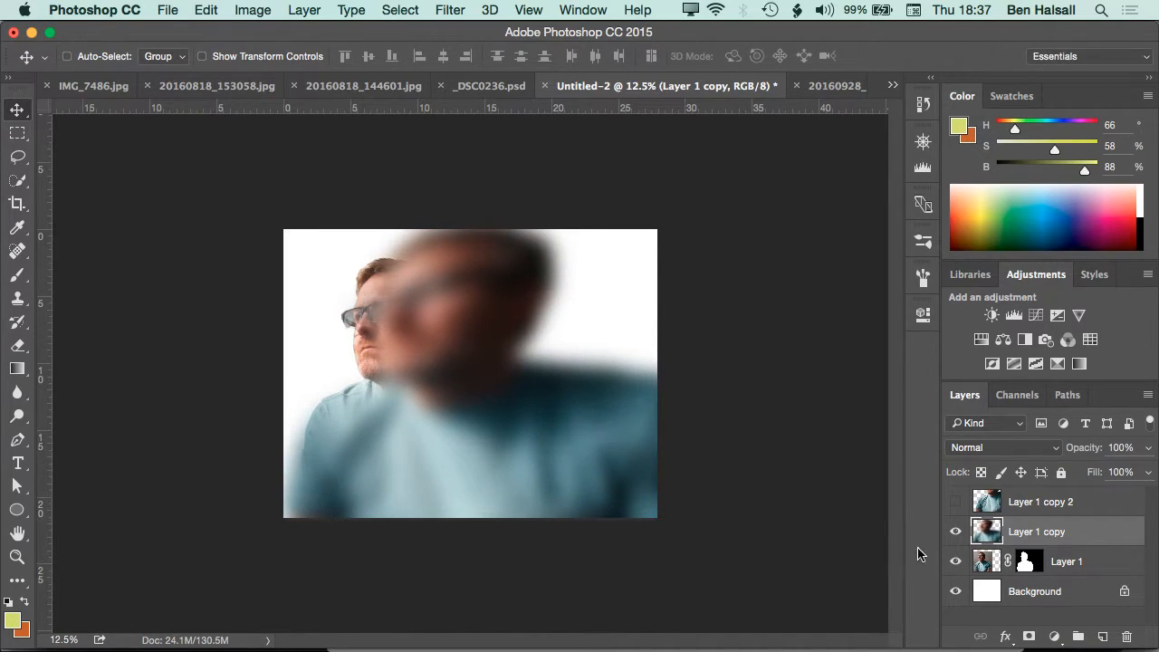
Add a layer mask to Layer 1 copy and paint black on it over the small sharp face with a 1100 px soft brush
left_click(1028, 636)
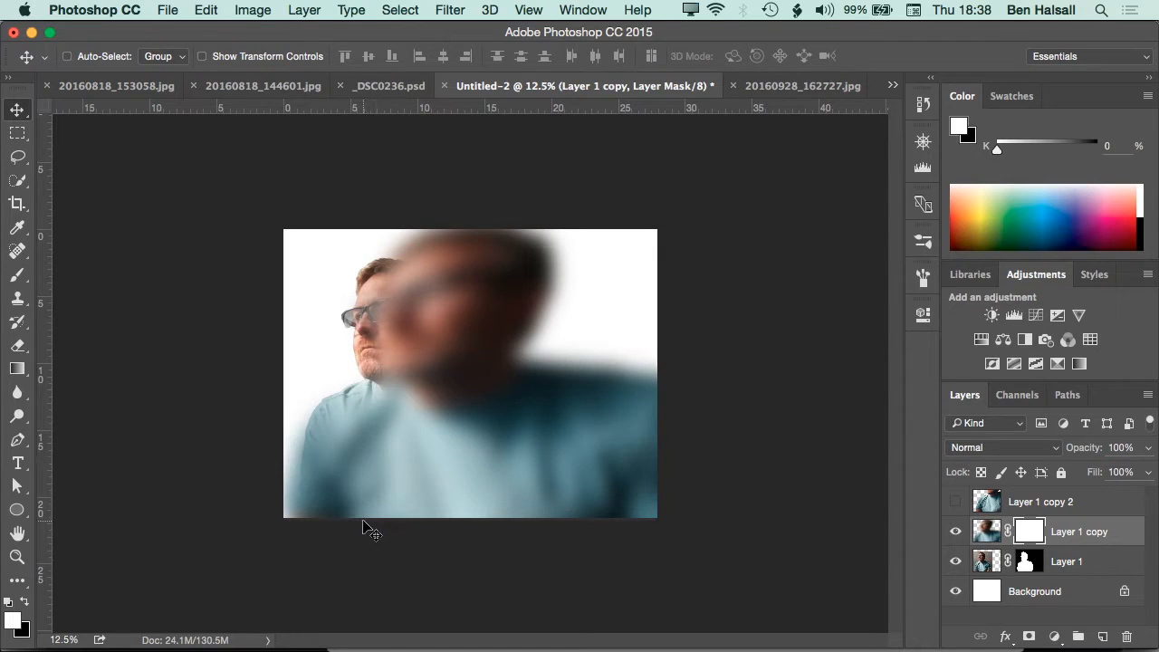
key("b")
key("bracketleft")
key("bracketleft")
key("bracketleft")
key("bracketleft")
key("bracketleft")
key("bracketleft")
key("bracketleft")
key("bracketleft")
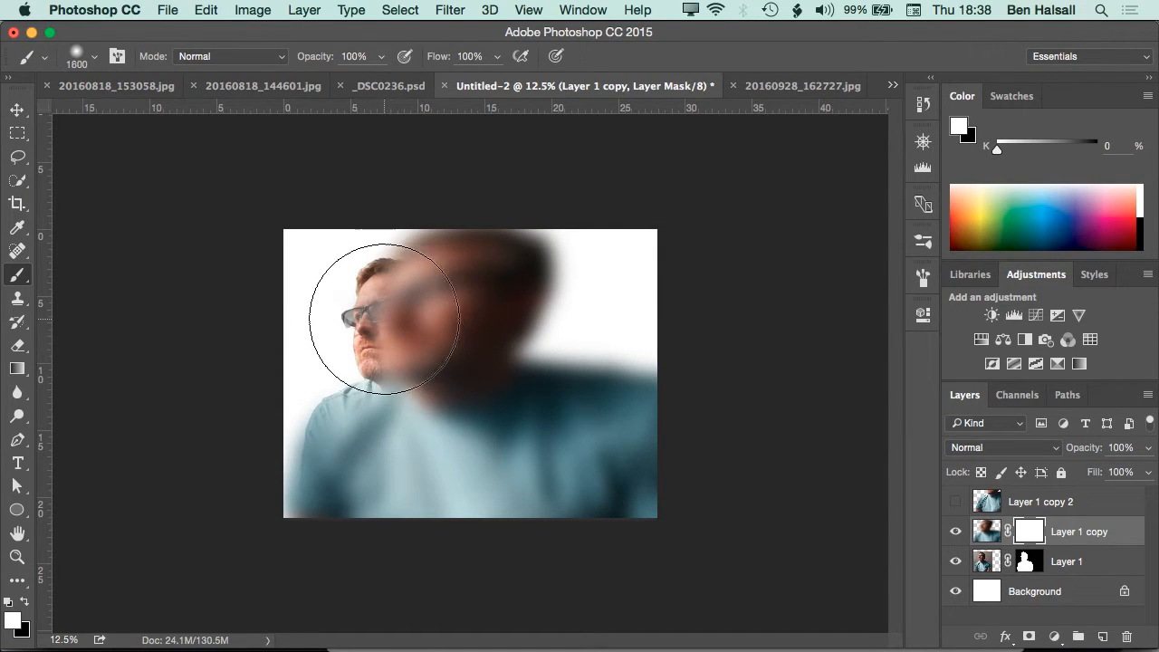
key("x")
key("bracketleft")
key("bracketleft")
mouse_move(376, 309)
left_mouse_down()
mouse_move(380, 338)
mouse_move(403, 314)
left_mouse_up()
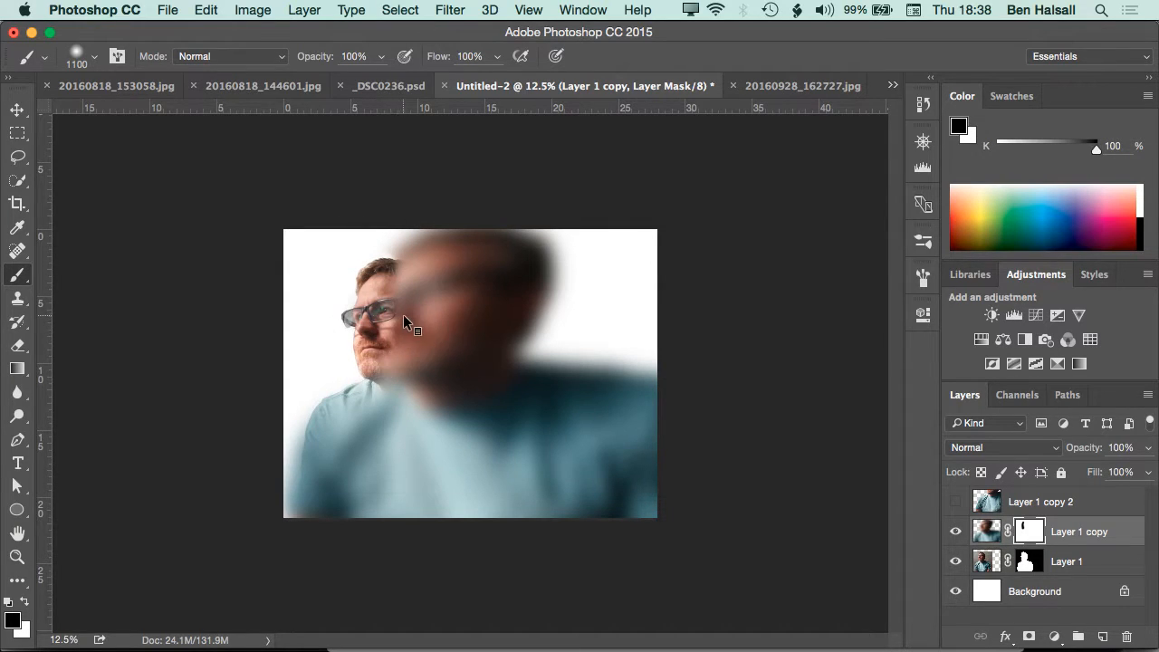
Set the brush hardness to 0% and paint black on the Layer 1 copy mask over the smaller figure's chin, shoulder, arm and hair
right_click(407, 314)
left_click_drag(519, 400, 512, 401)
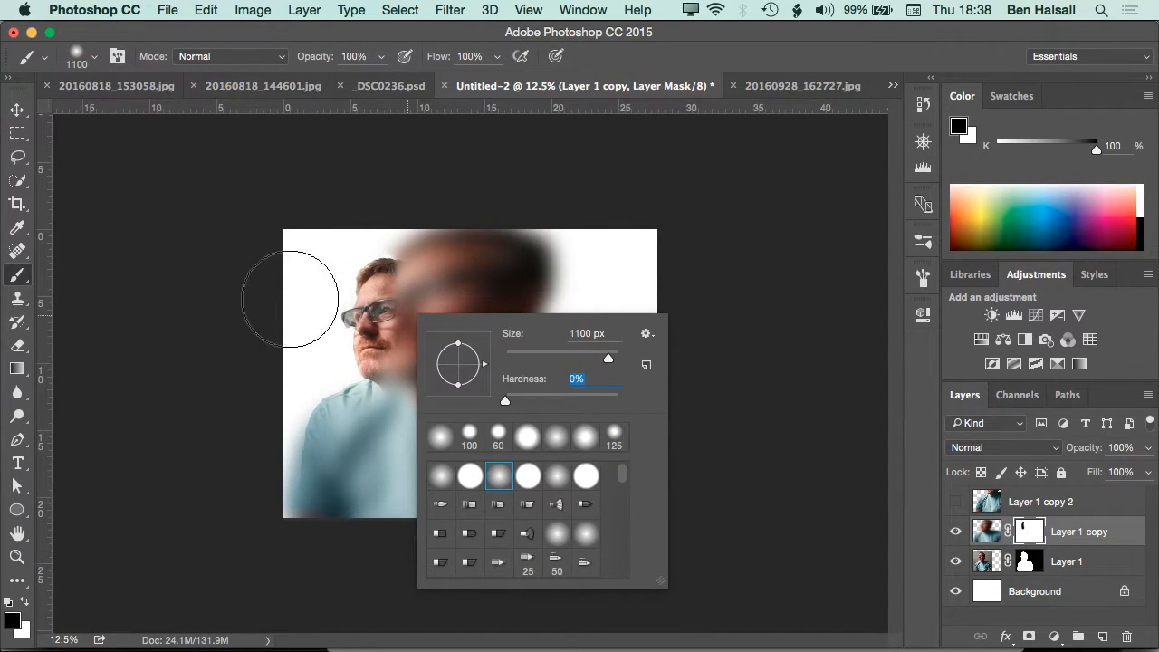
key("Return")
mouse_move(381, 374)
left_mouse_down()
mouse_move(374, 306)
mouse_move(382, 350)
mouse_move(320, 557)
left_mouse_up()
left_click_drag(336, 401, 290, 486)
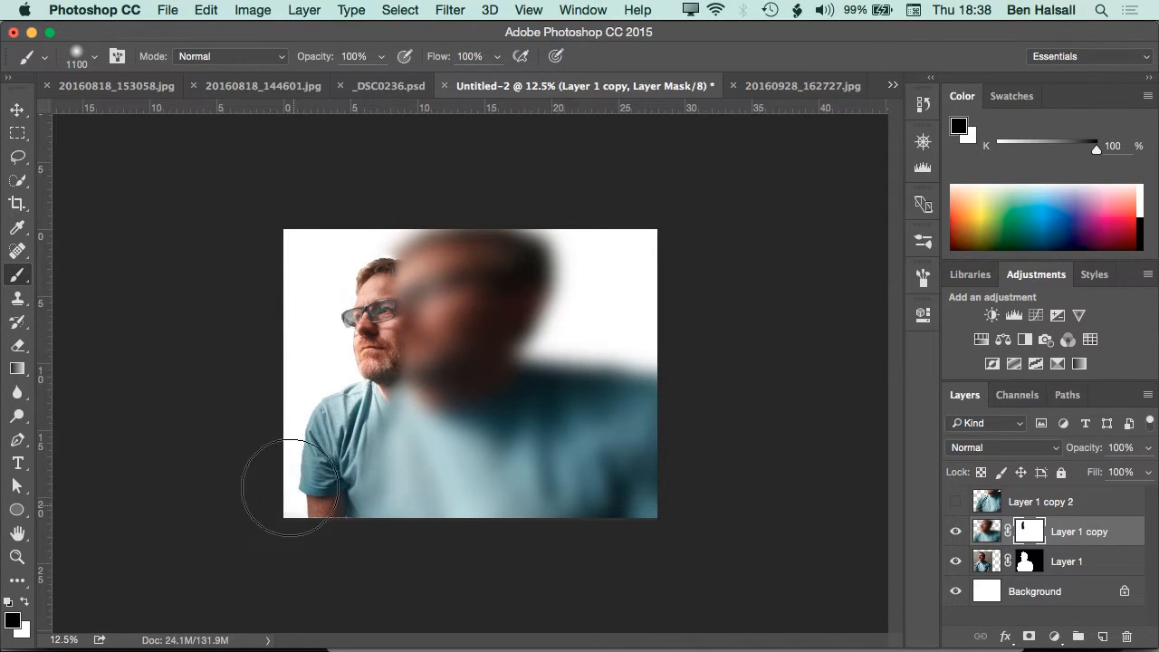
left_click_drag(359, 284, 361, 287)
Enlarge the soft brush to 2800 px and paint the Layer 1 copy mask to widen the fade over the smaller figure's shirt
key("bracketright")
key("bracketright")
key("bracketright")
key("bracketright")
key("bracketright")
key("bracketright")
key("bracketright")
key("bracketright")
key("bracketright")
key("bracketright")
key("bracketright")
key("bracketright")
key("bracketright")
key("bracketright")
key("bracketright")
key("bracketright")
key("bracketright")
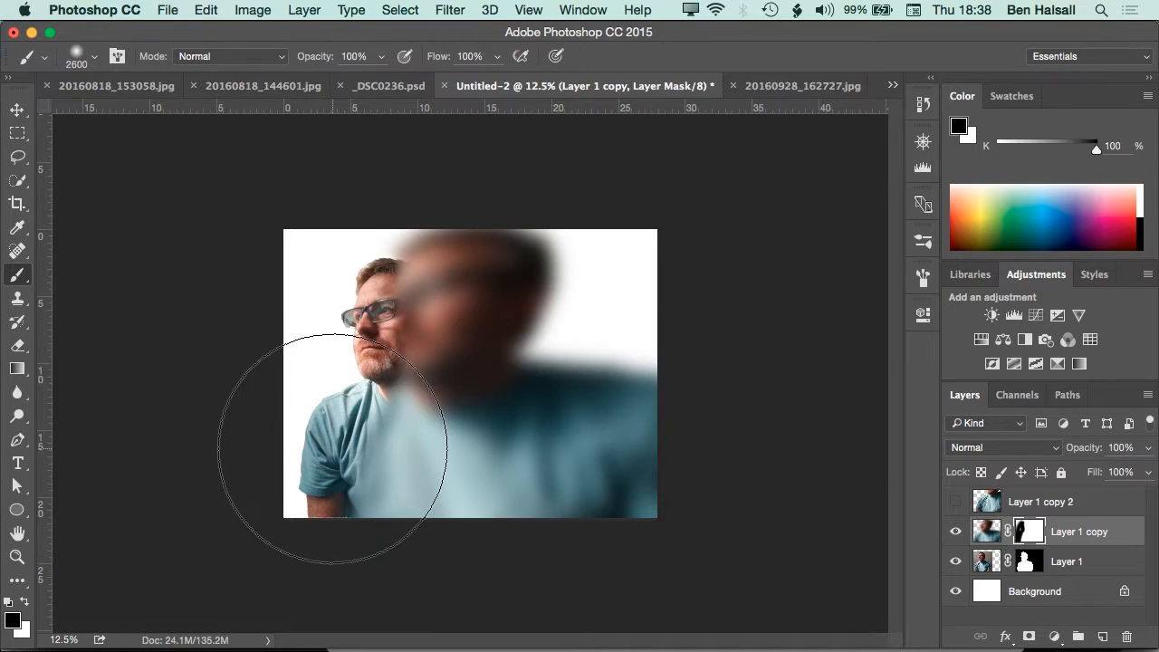
mouse_move(332, 455)
left_mouse_down()
mouse_move(331, 436)
mouse_move(332, 453)
left_mouse_up()
mouse_move(298, 367)
left_mouse_down()
mouse_move(321, 344)
mouse_move(425, 328)
mouse_move(423, 377)
mouse_move(507, 365)
mouse_move(504, 336)
mouse_move(518, 346)
left_mouse_up()
key("x")
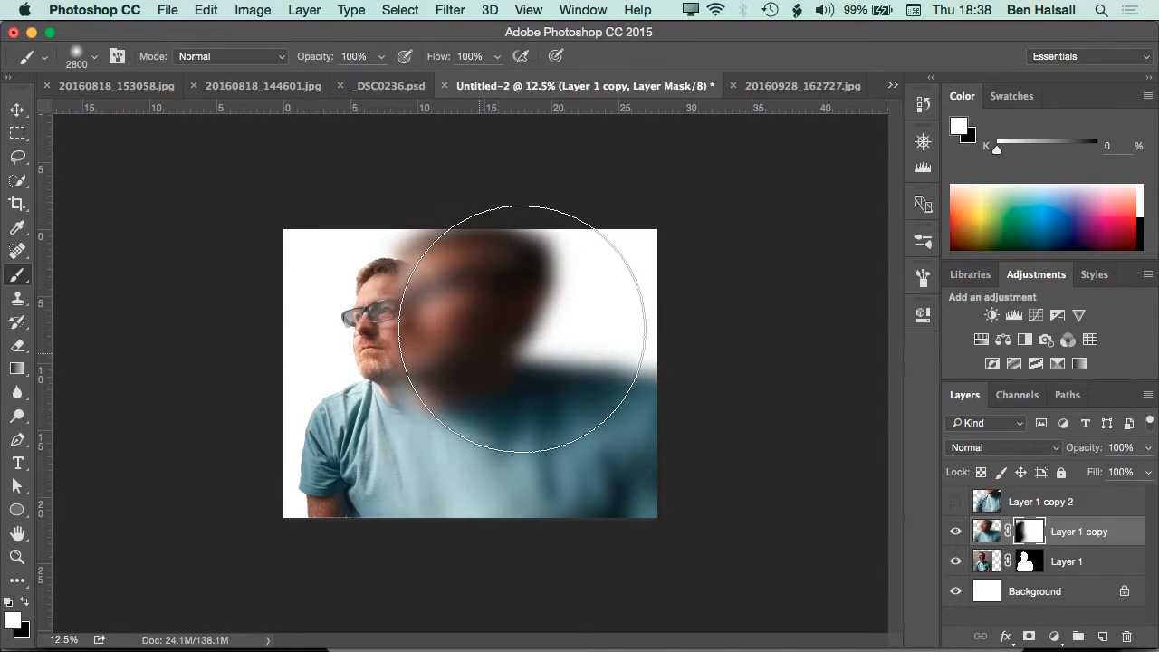
Select and show Layer 1 copy 2, and add a layer mask to it
left_click(985, 500)
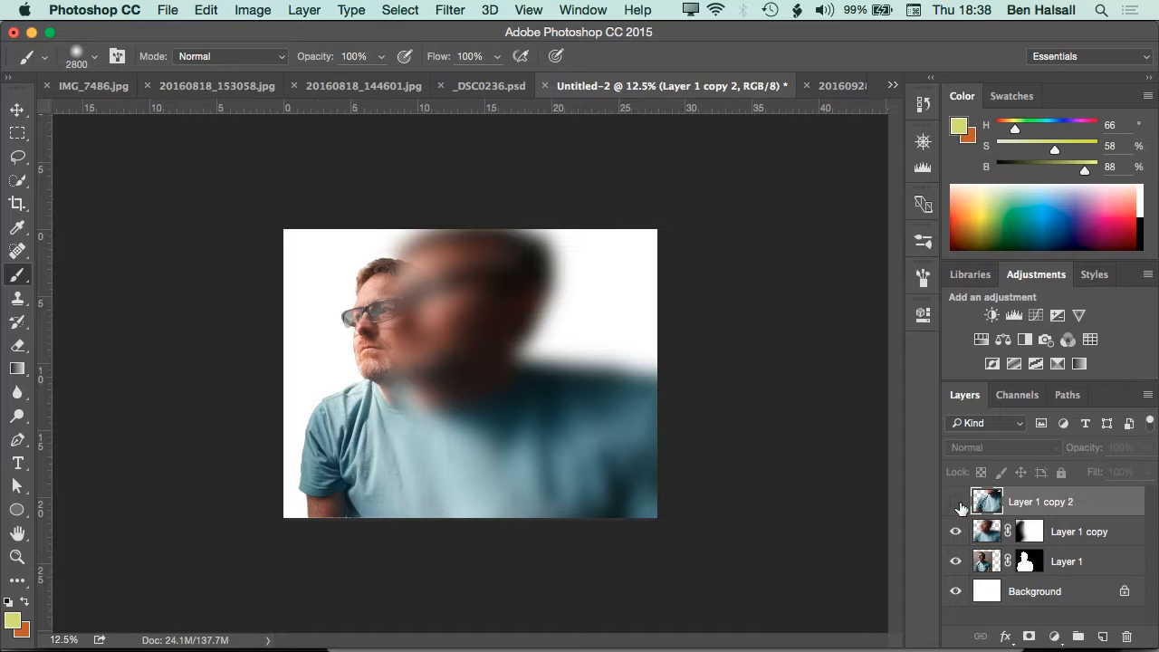
left_click(955, 501)
left_click_drag(381, 358, 362, 451)
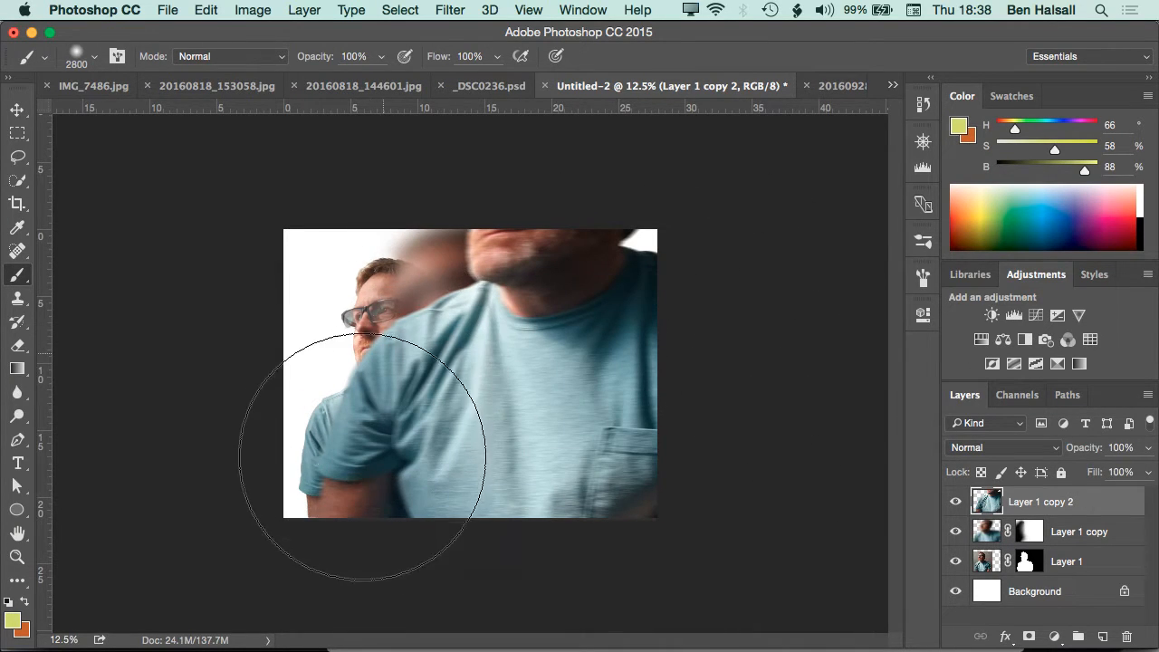
key("super+z")
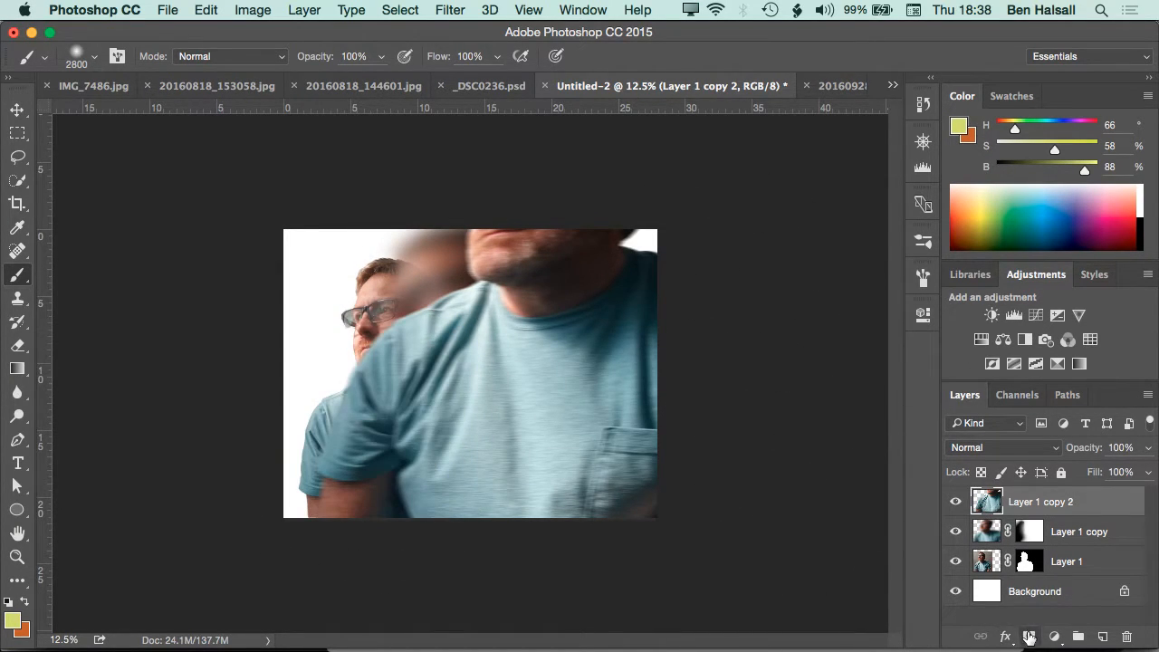
left_click(1028, 636)
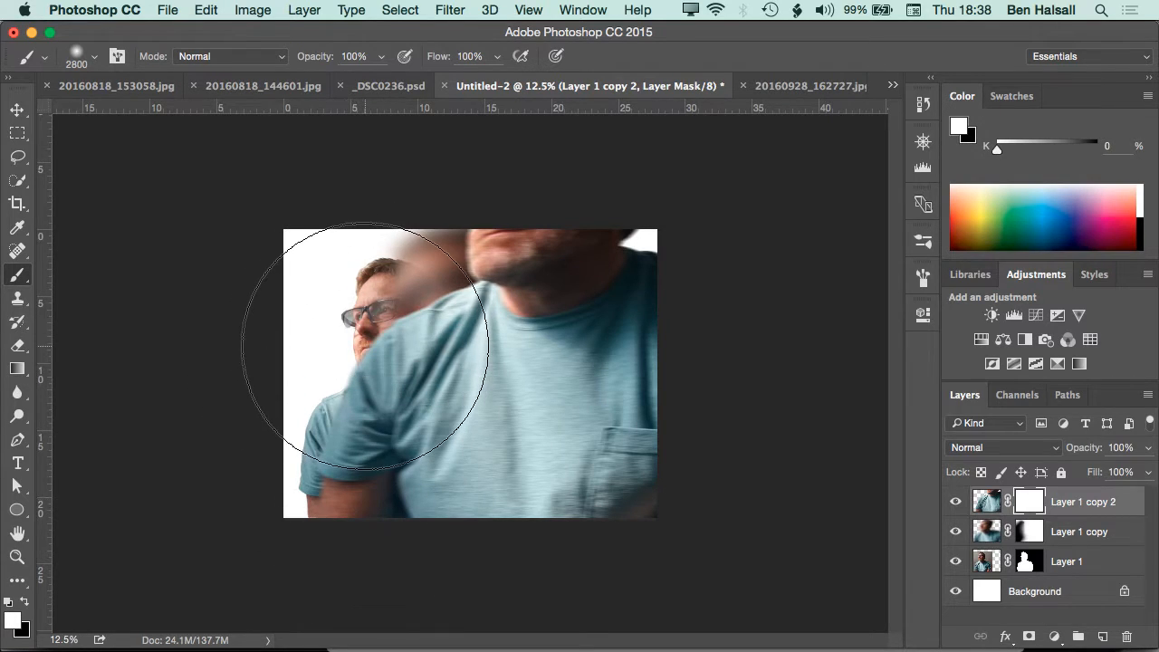
Paint black on the Layer 1 copy 2 mask over the large figure's left shoulder and arm and along the canvas's upper edge
key("x")
mouse_move(362, 350)
left_mouse_down()
mouse_move(330, 506)
mouse_move(331, 472)
left_mouse_up()
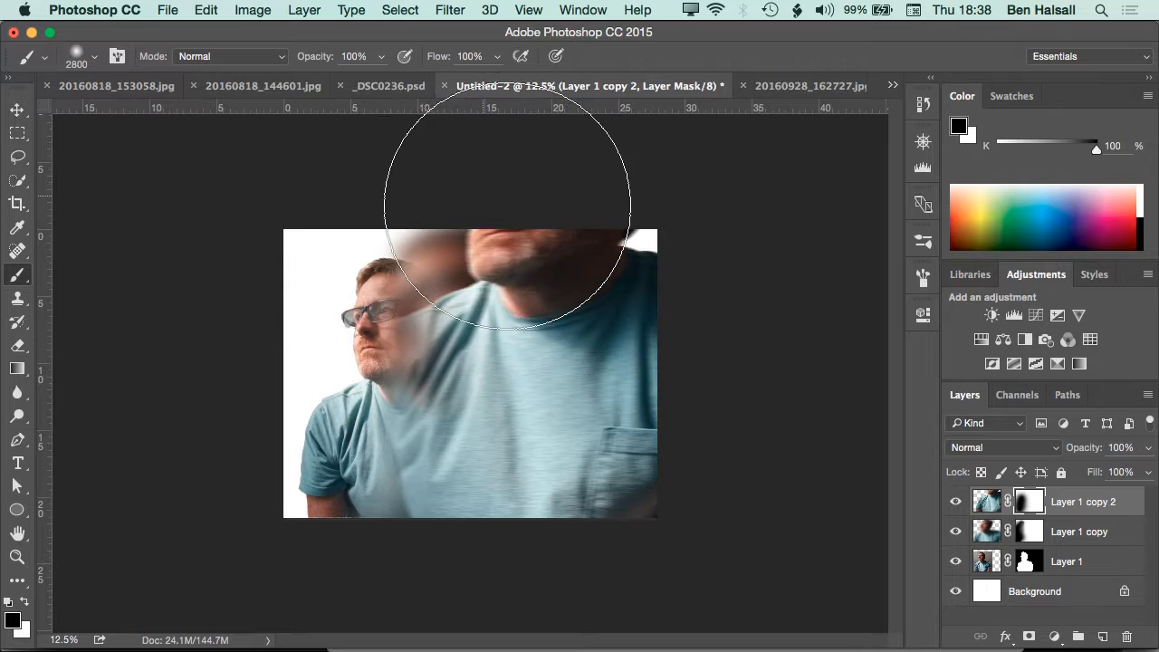
left_click(516, 192)
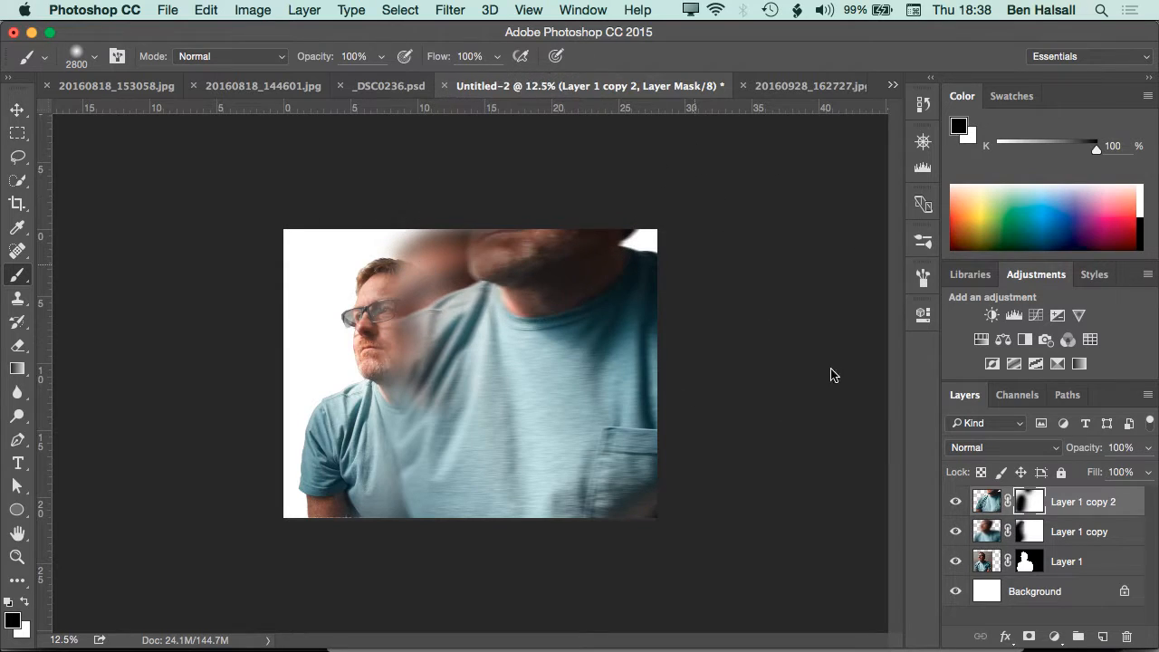
Select the whole canvas and clear the masks of Layer 1 copy and Layer 1 copy 2 to white
left_click(1033, 540)
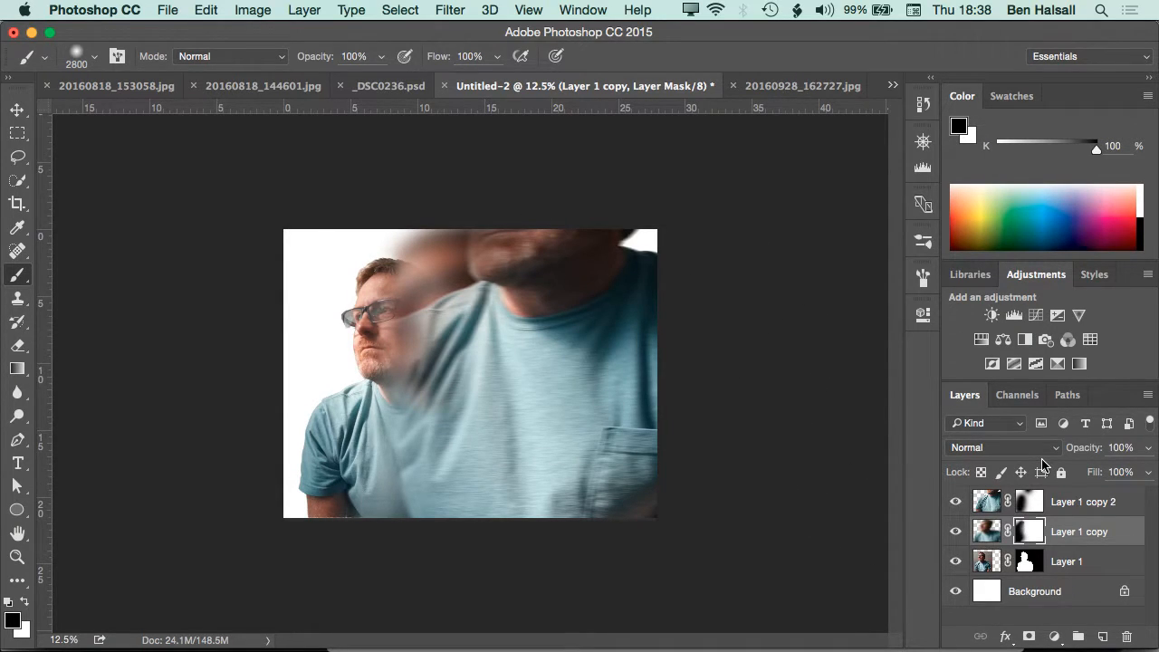
key("super+a")
key("BackSpace")
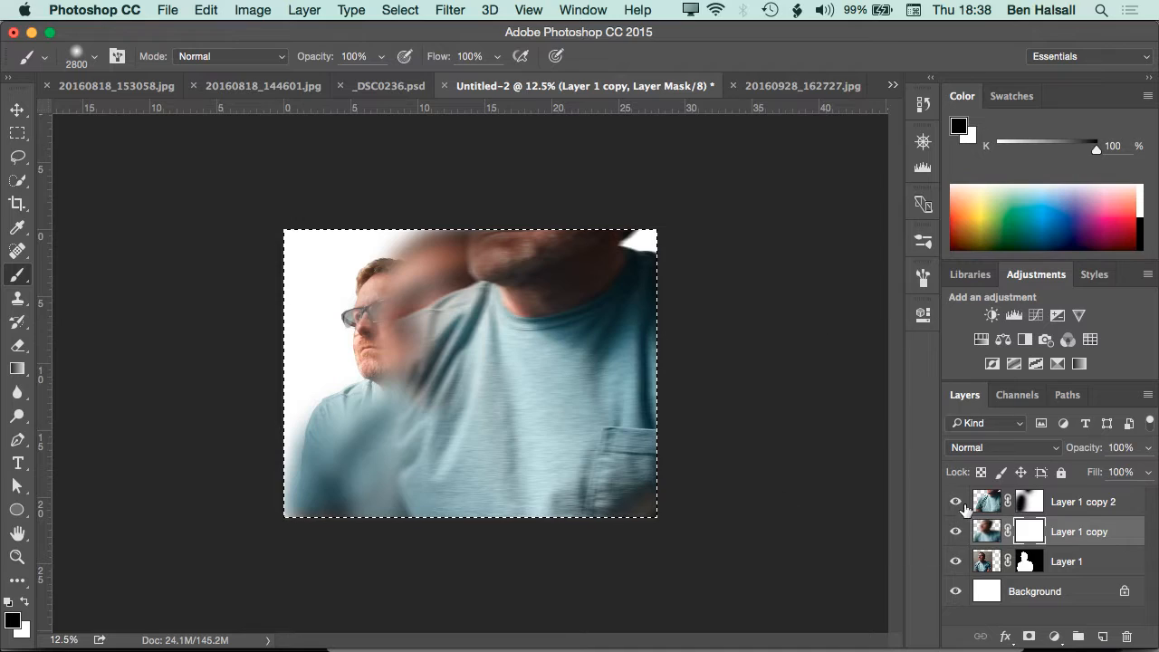
key("alt+bracketright")
key("BackSpace")
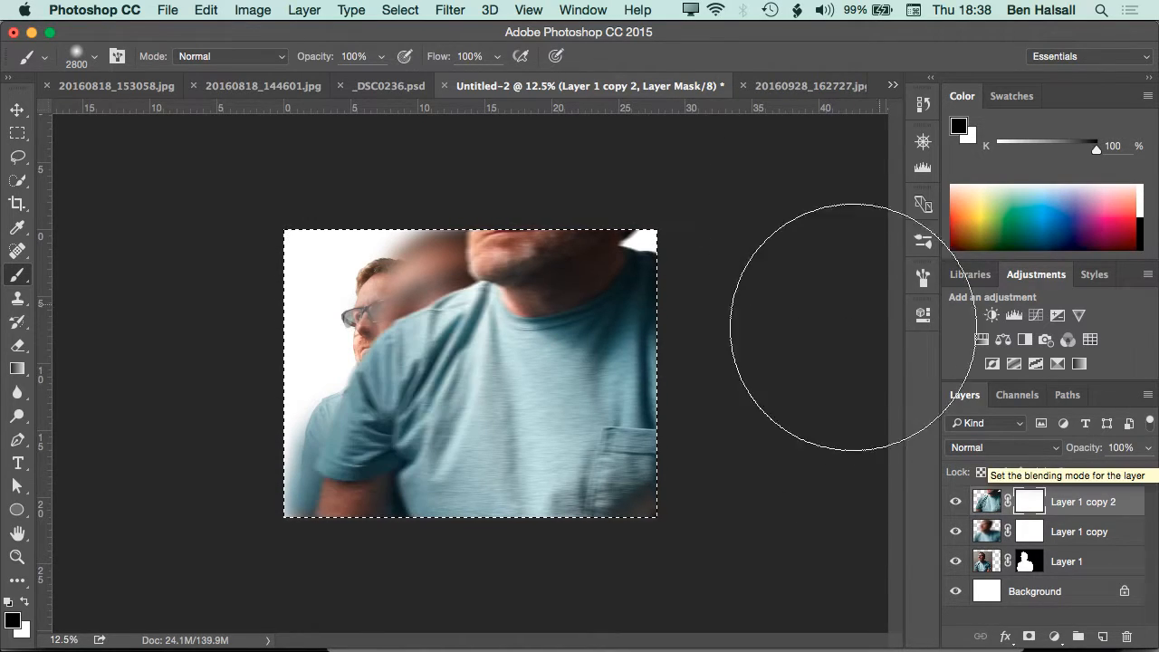
Turn the masks of Layer 1 copy 2 and Layer 1 copy completely black so both enlarged copies are hidden
key("alt+BackSpace")
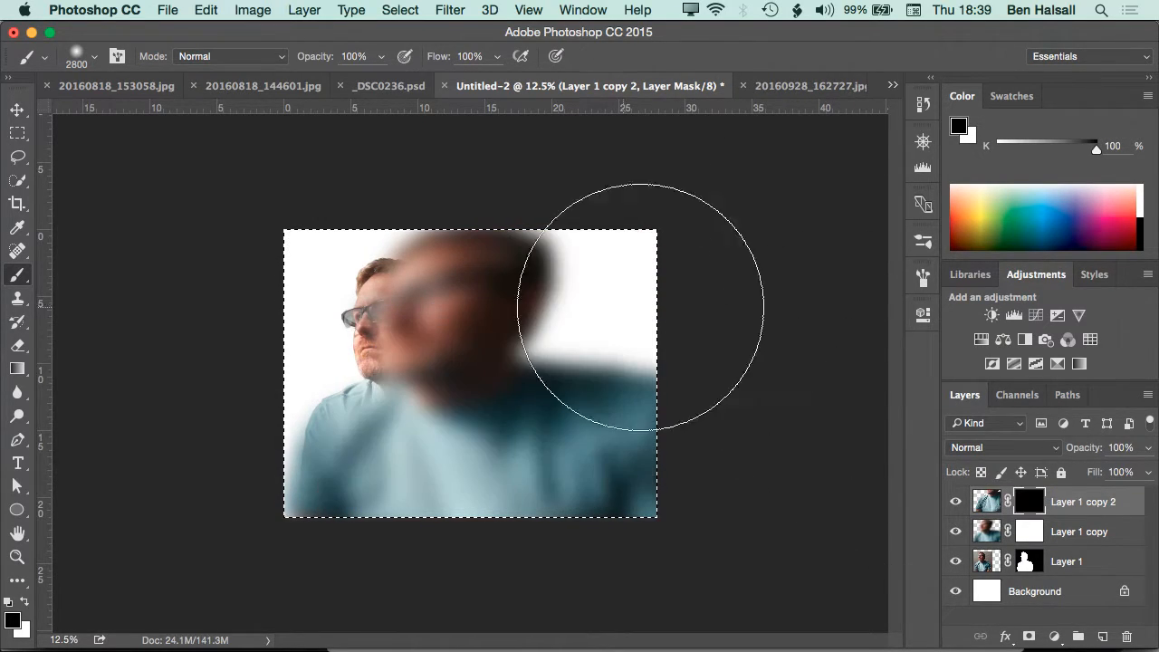
left_click(1029, 531)
key("super+i")
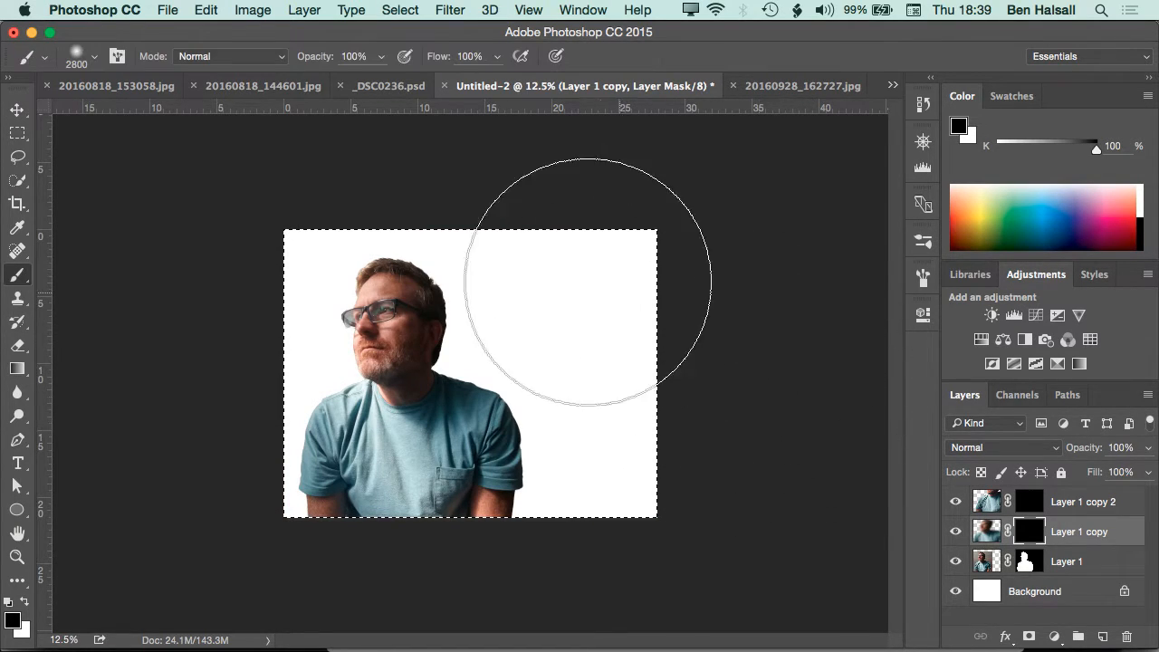
Choose the 261 px scattered-triangles brush tip from the brush presets
key("bracketleft")
key("bracketleft")
key("bracketleft")
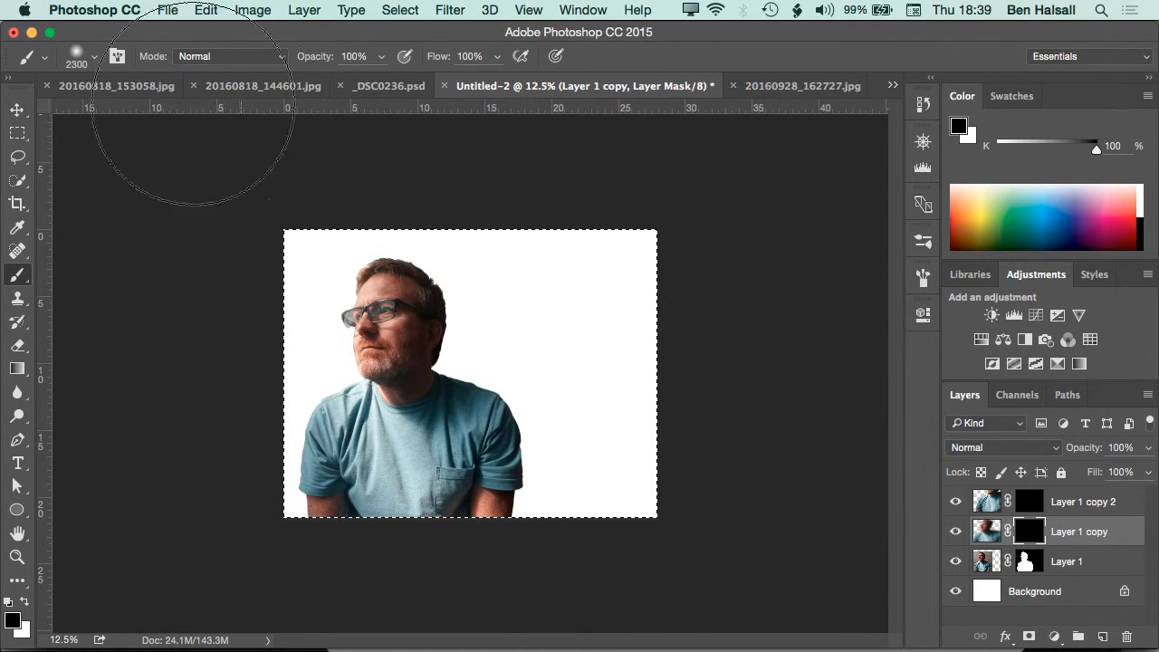
left_click(93, 59)
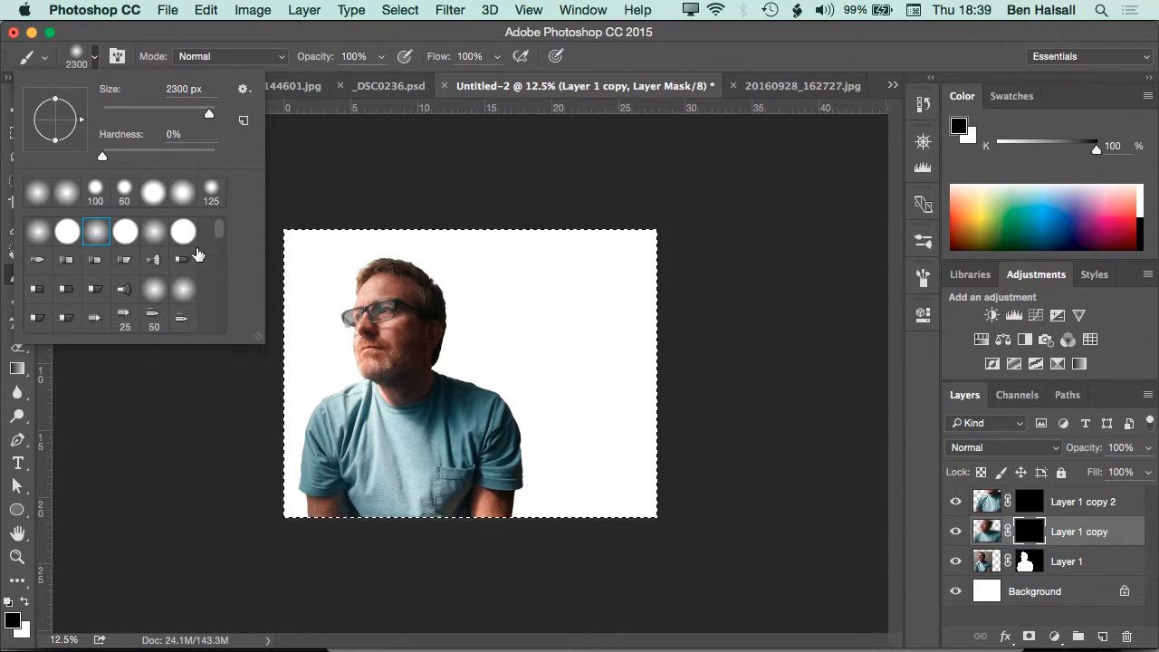
mouse_move(220, 232)
left_mouse_down()
mouse_move(222, 336)
mouse_move(222, 314)
left_mouse_up()
left_click(67, 286)
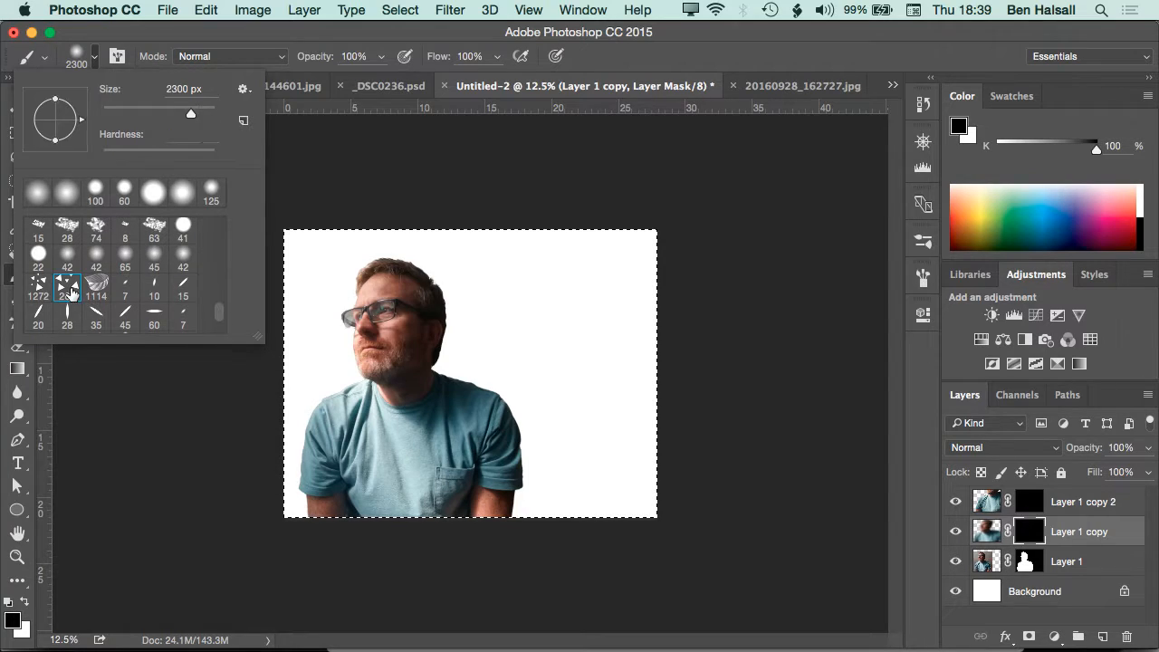
left_click(316, 169)
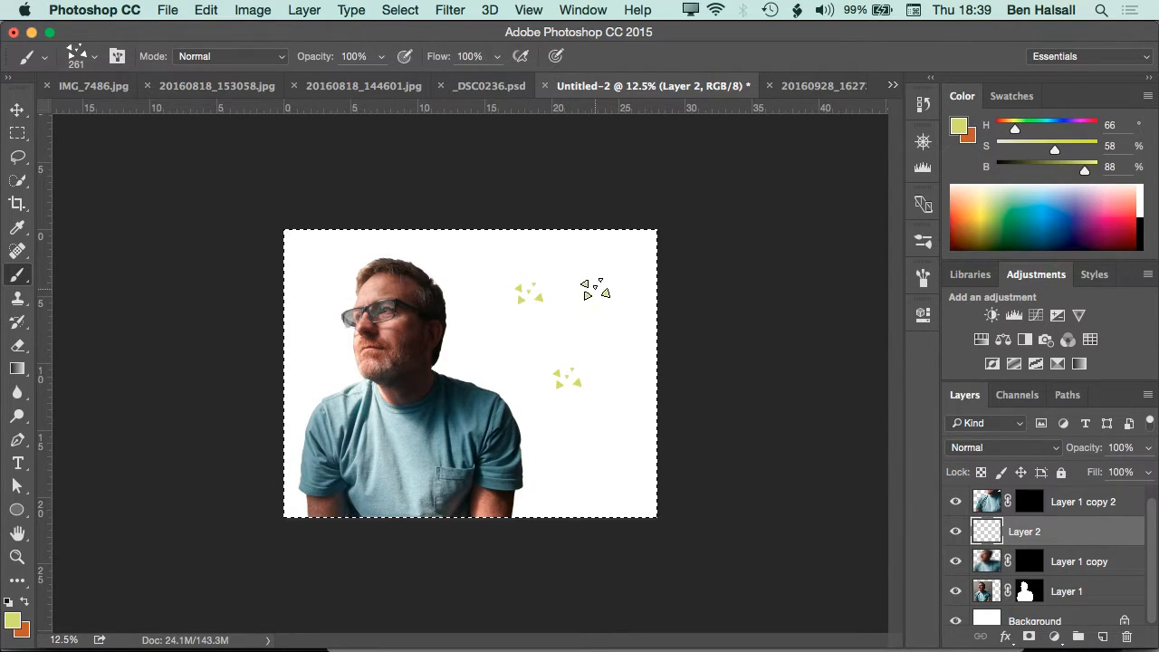
Undo the triangle test stamps on Layer 2 and turn on Scattering for the brush with a scatter of 160%
key("alt+super+z")
key("alt+super+z")
key("alt+super+z")
left_click(118, 56)
left_click(595, 247)
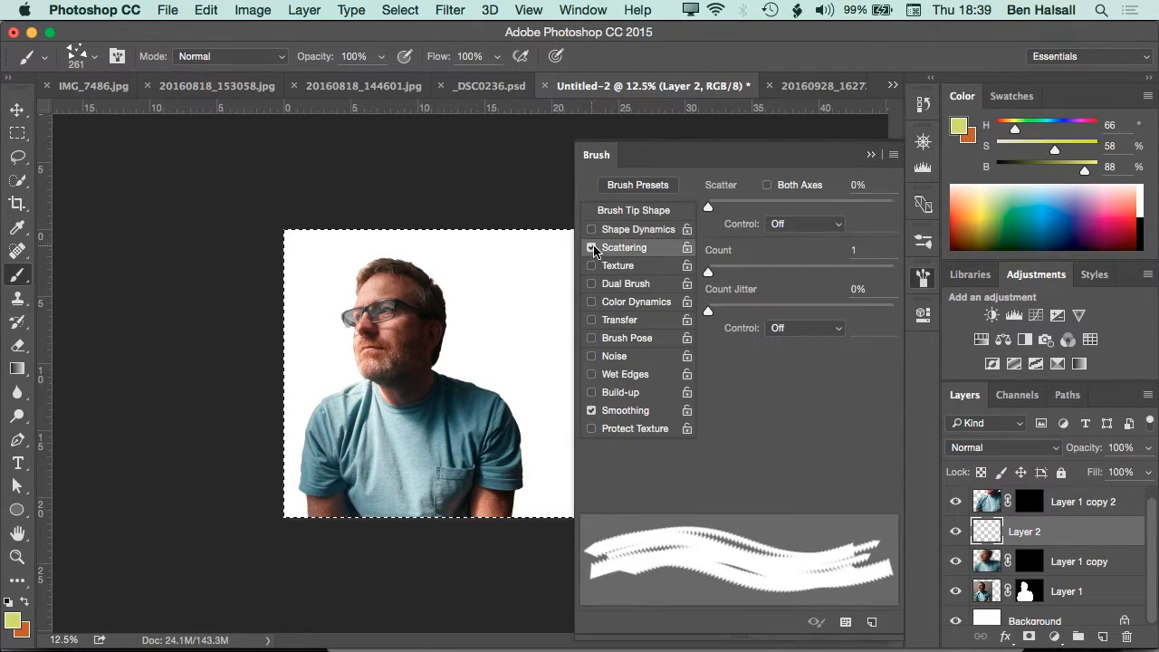
left_click_drag(711, 204, 737, 206)
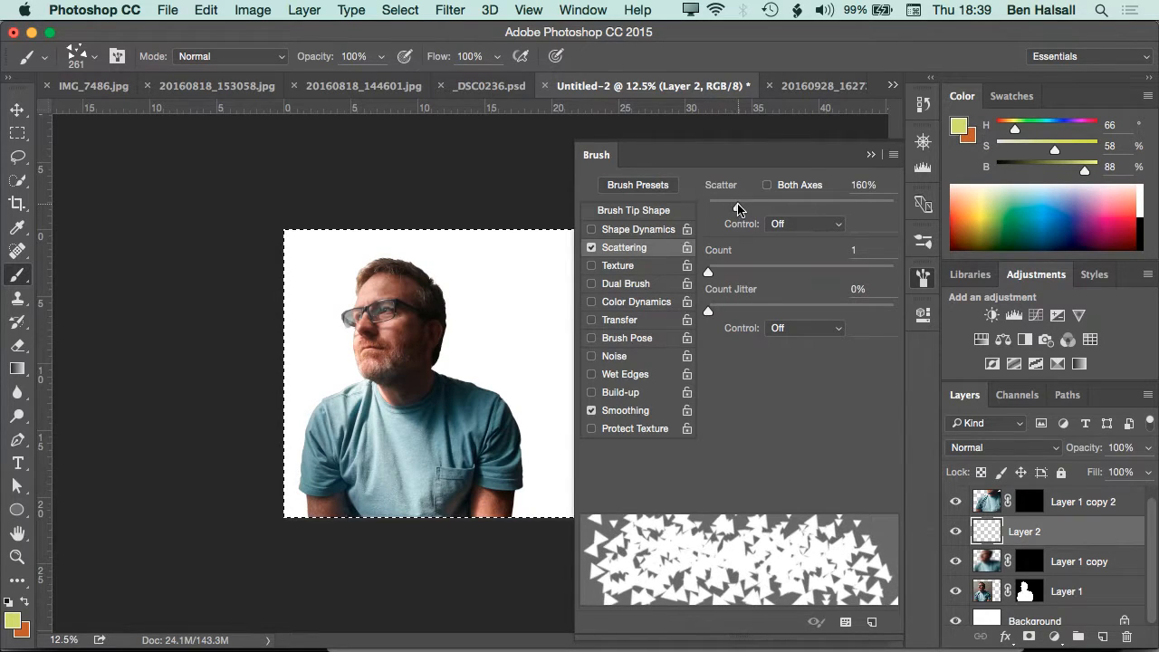
Enable Shape Dynamics for the triangle brush with 24% angle jitter, and raise the scatter to 223%
left_click(637, 230)
left_click_drag(717, 351, 753, 351)
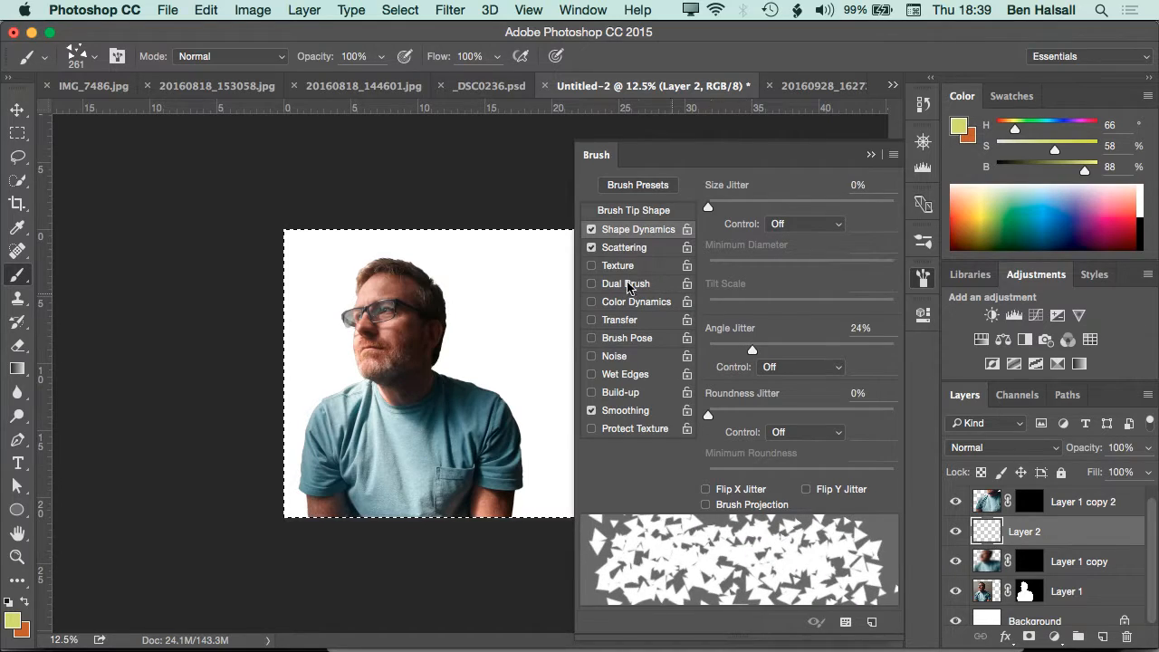
left_click(673, 249)
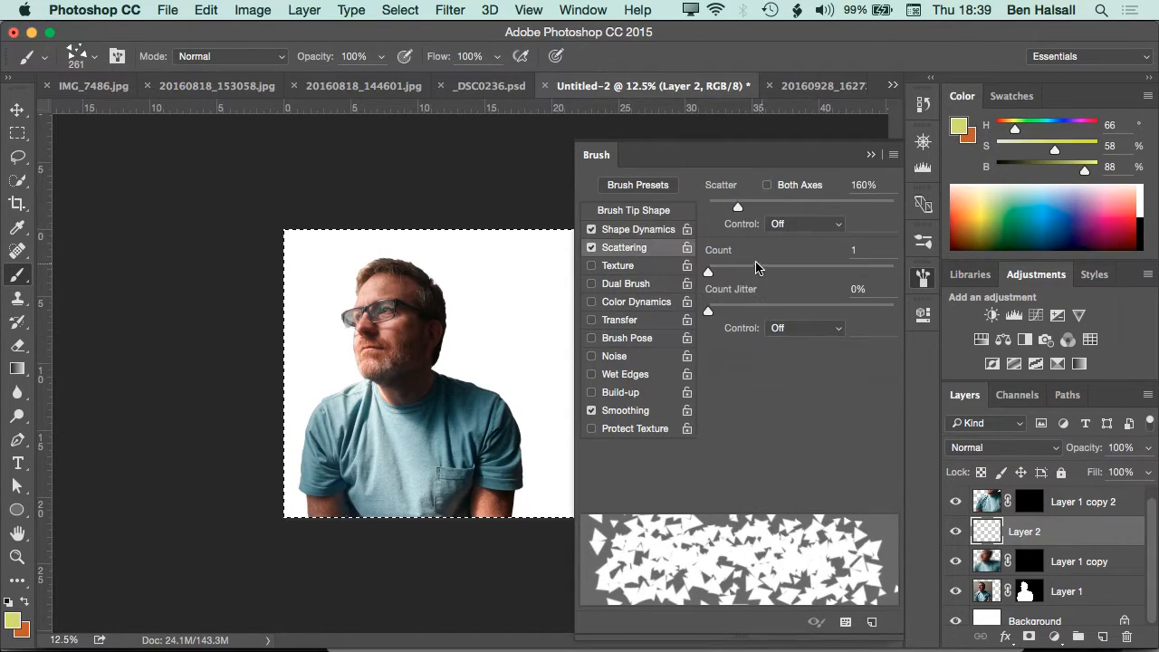
left_click_drag(738, 207, 750, 207)
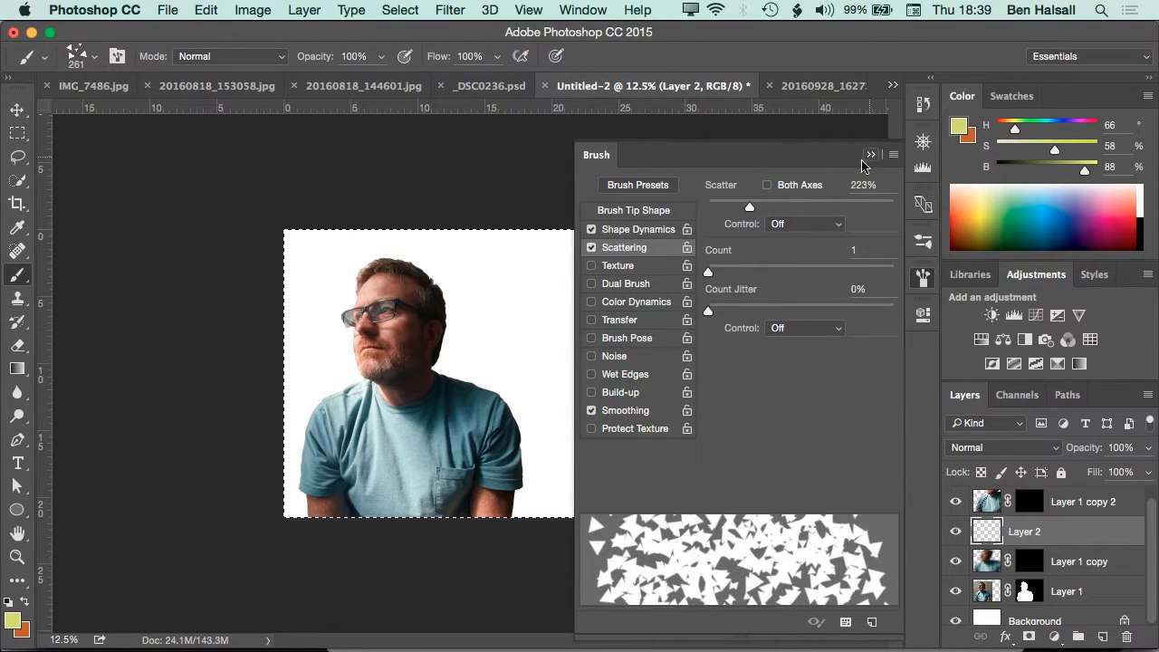
Raise the triangle brush's Size Jitter in Shape Dynamics to more than half of its range and close the brush settings
left_click(661, 239)
left_click_drag(715, 211, 819, 208)
left_click(861, 161)
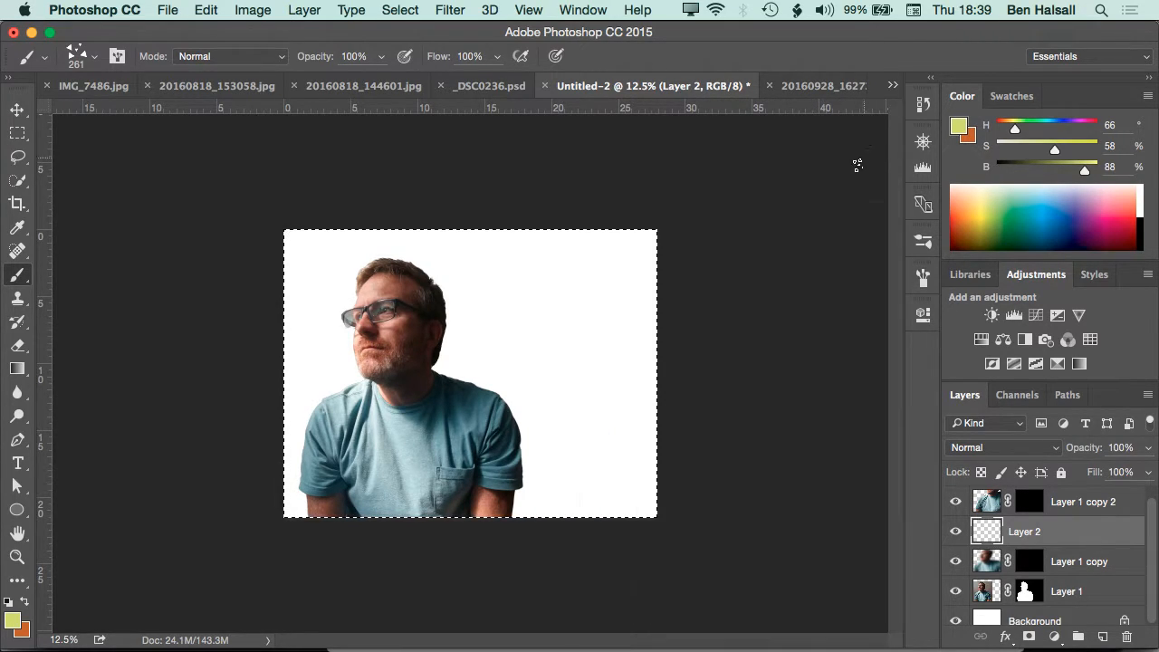
Enlarge the triangle brush to 1200 px and scatter yellow-green triangles over Layer 2, mostly right of the man and across his shirt
key("bracketright")
key("bracketright")
key("bracketright")
key("bracketright")
key("bracketright")
key("bracketright")
key("bracketright")
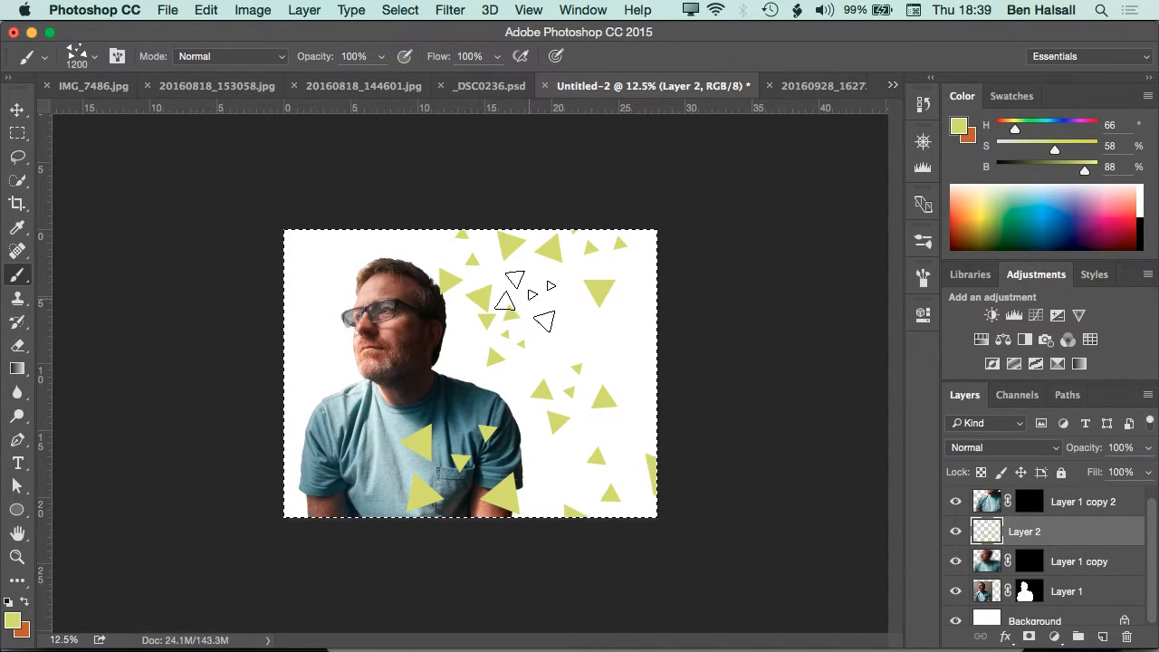
Undo the yellow-green triangles scattered over Layer 2
key("super+alt+z")
key("super+alt+z")
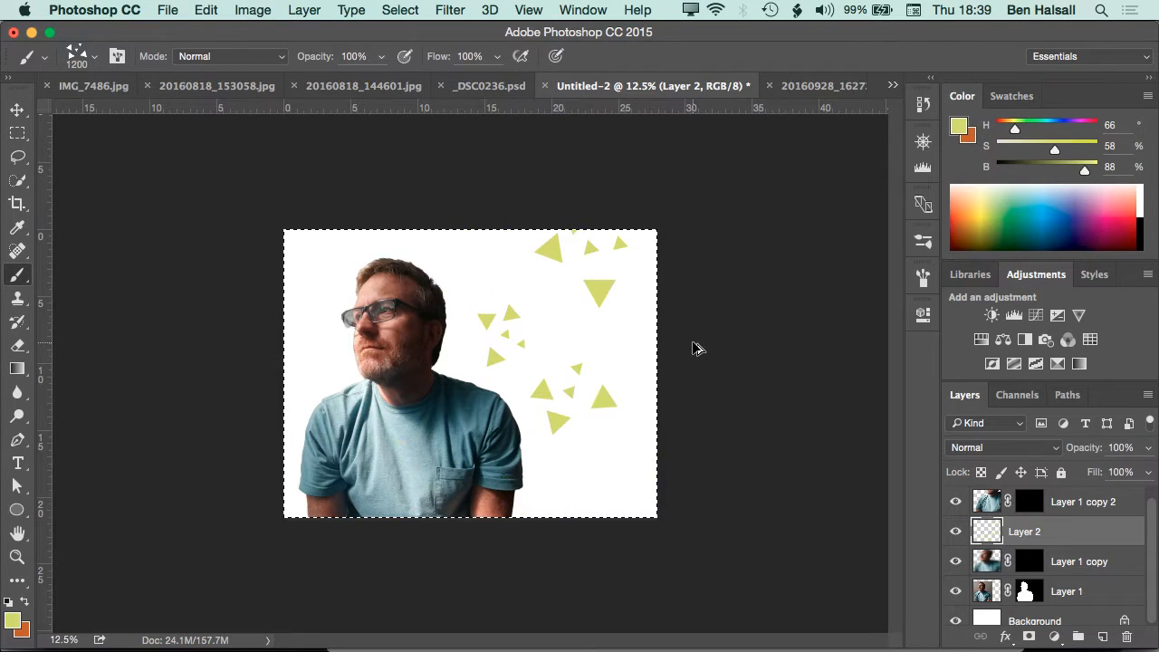
key("super+alt+z")
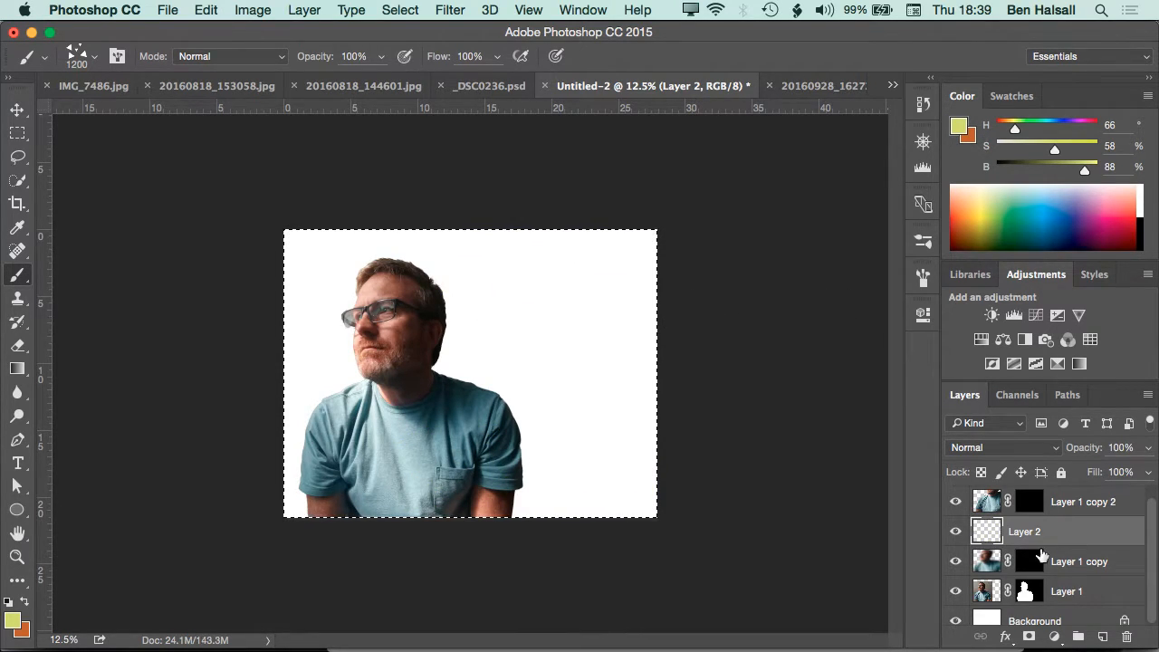
Paint white scattered triangles on the masks of Layer 1 copy 2 and Layer 1 copy, mainly beside the man and over his shirt
left_click(1029, 501)
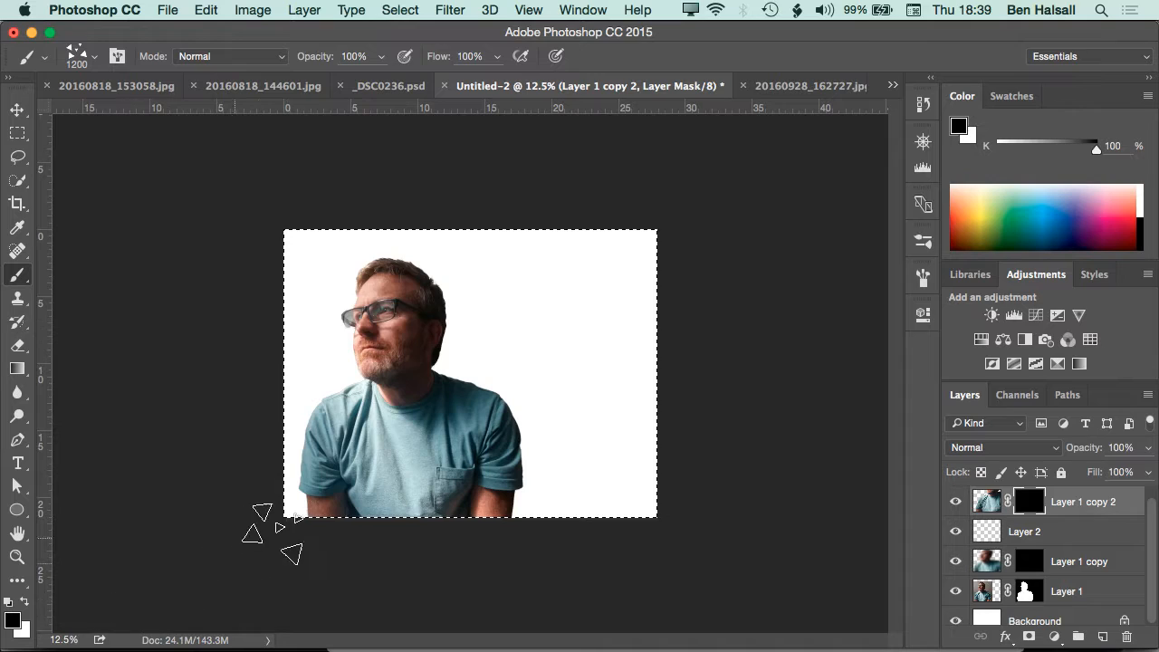
key("x")
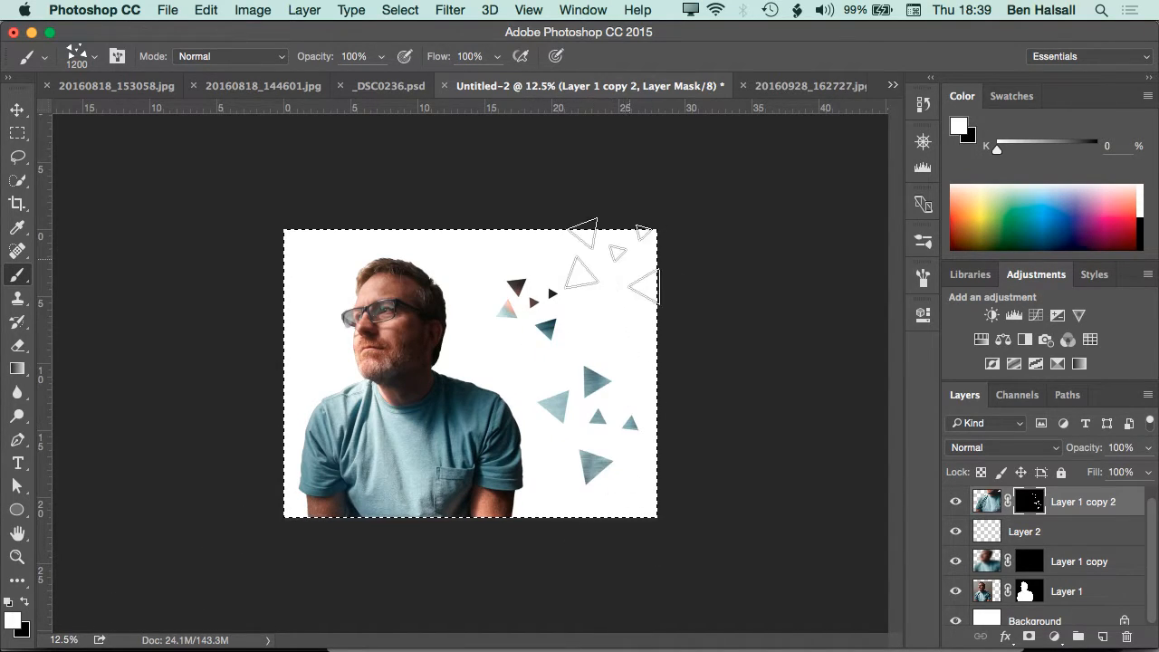
mouse_move(462, 448)
left_mouse_down()
mouse_move(543, 521)
mouse_move(656, 507)
left_mouse_up()
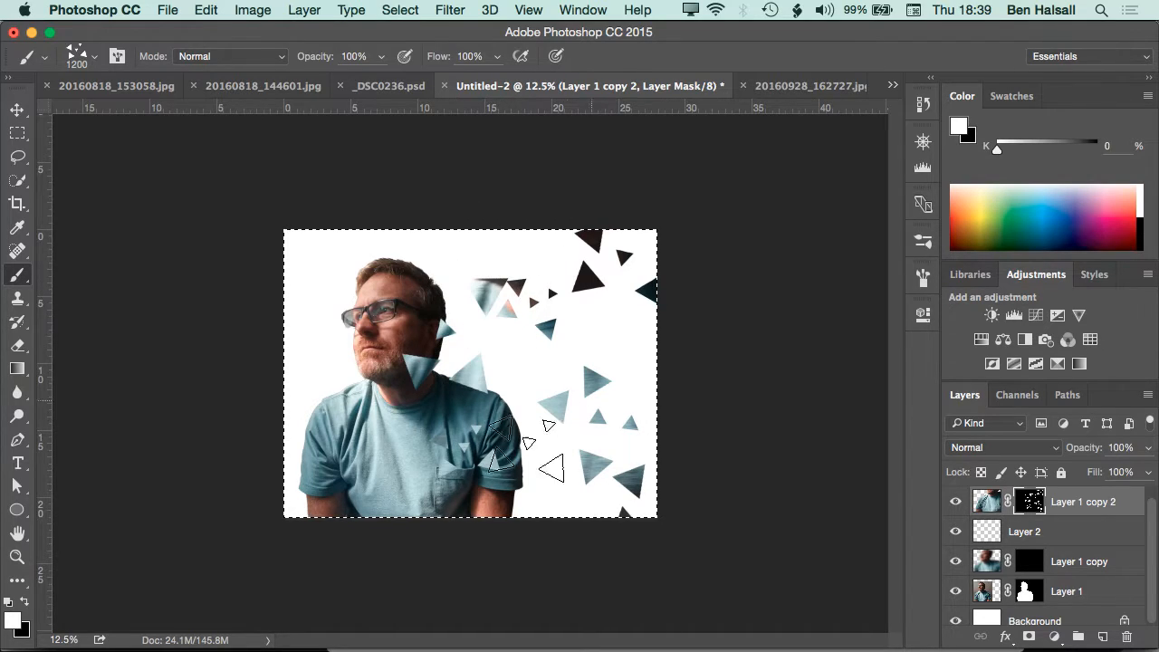
left_click(1032, 561)
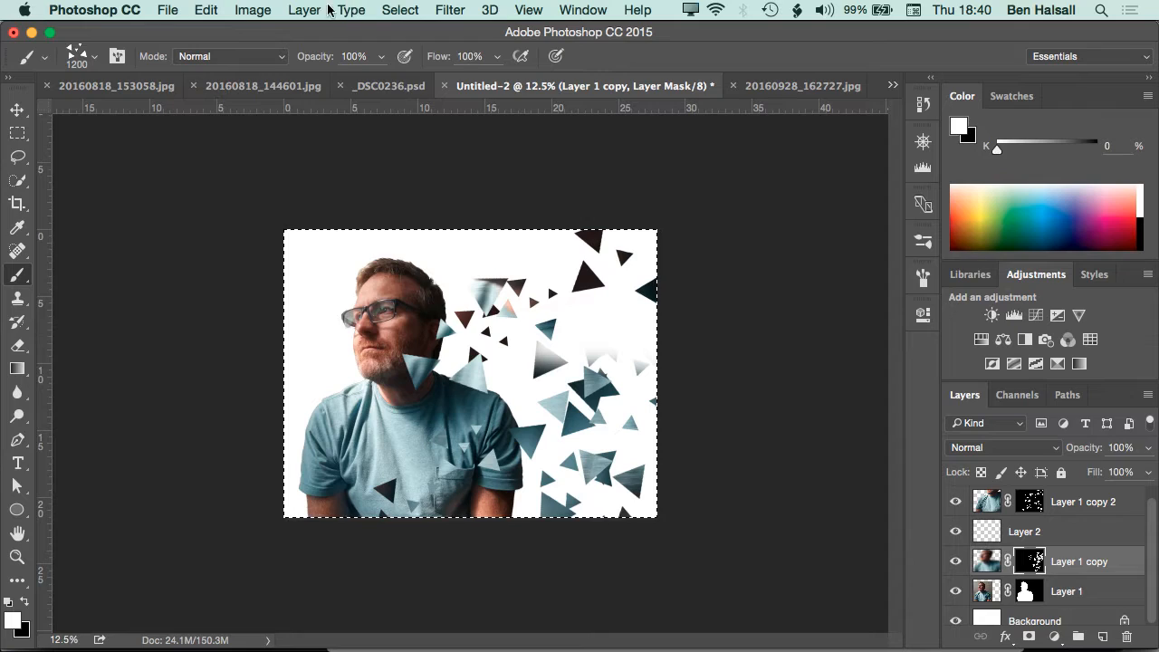
Apply a Motion Blur with angle 0 and a distance of 65 pixels to the Layer 1 copy mask
left_click(450, 9)
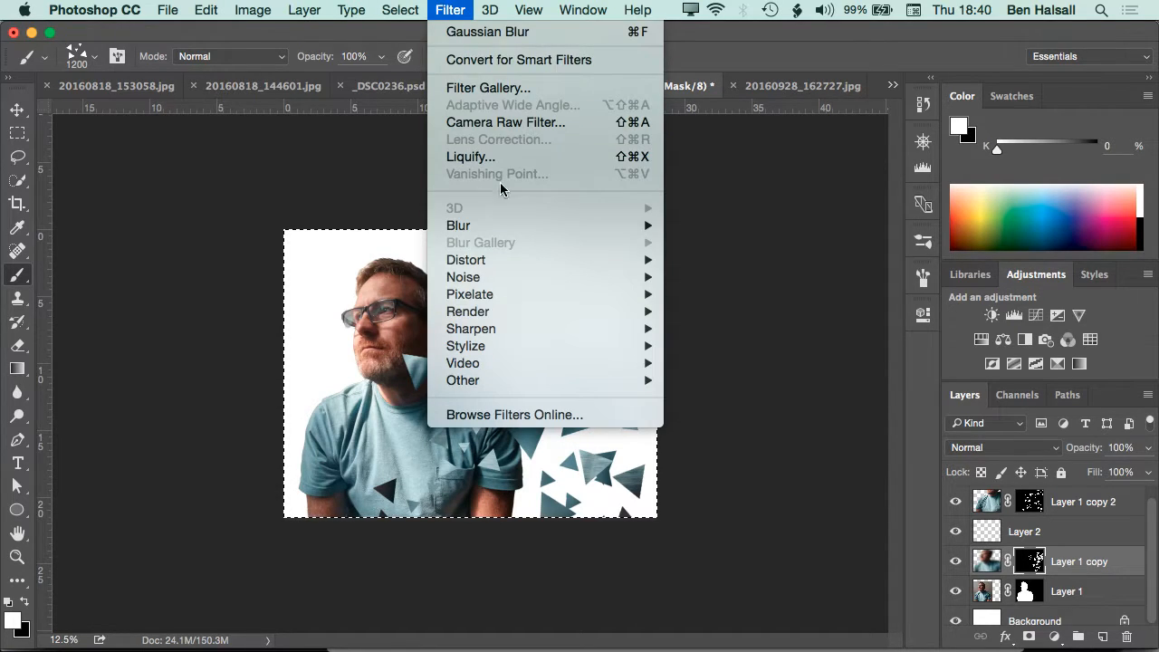
mouse_move(634, 225)
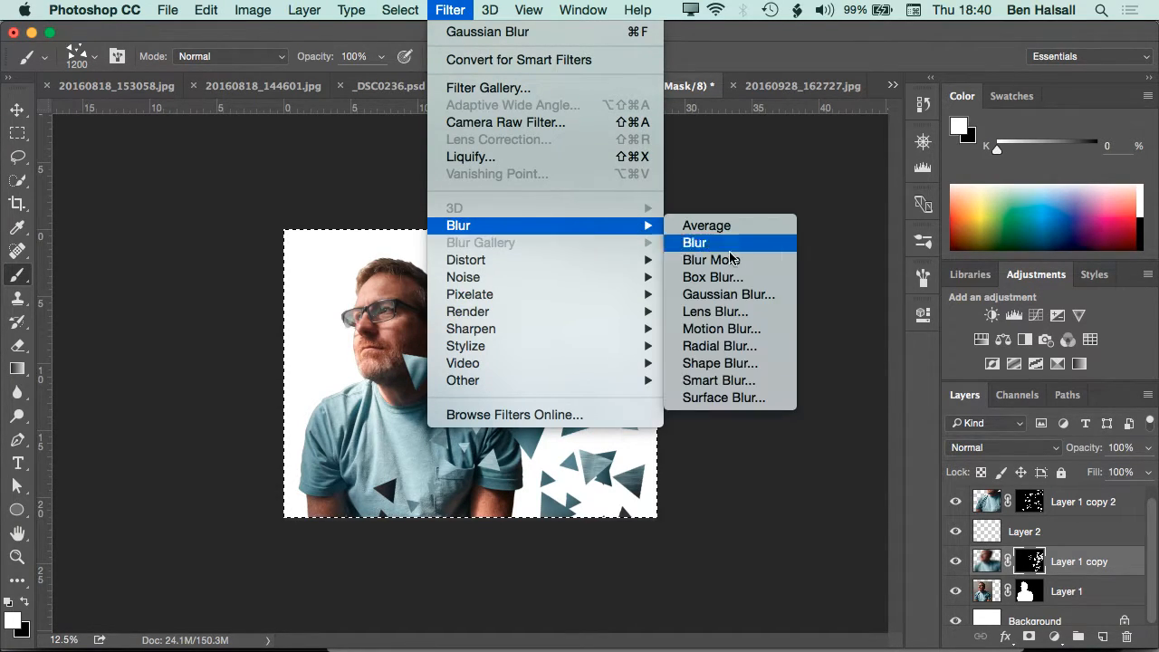
left_click(733, 329)
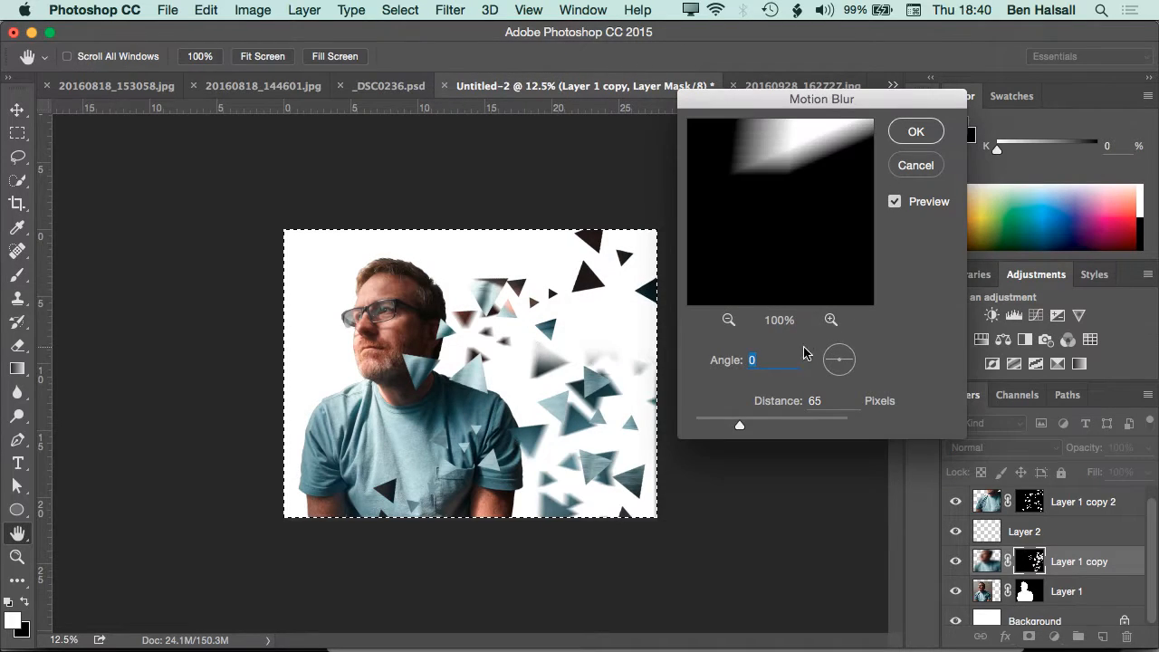
left_click(893, 142)
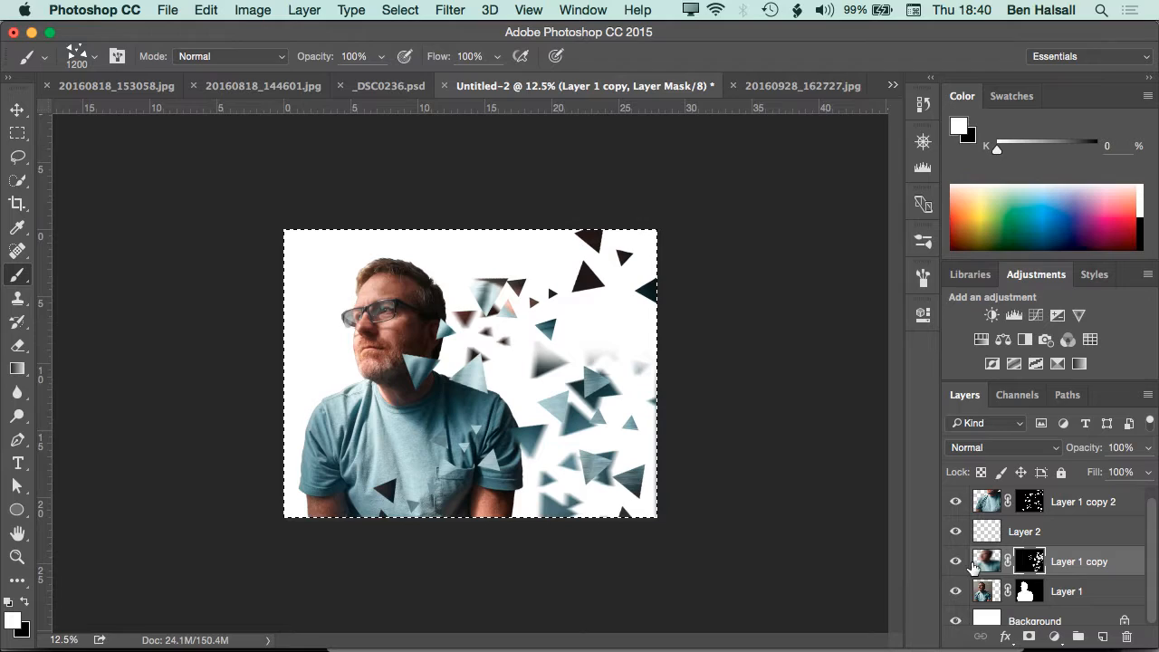
Apply the same Motion Blur, angle 0 and distance 65 pixels, to the Layer 1 copy 2 mask
left_click(1026, 501)
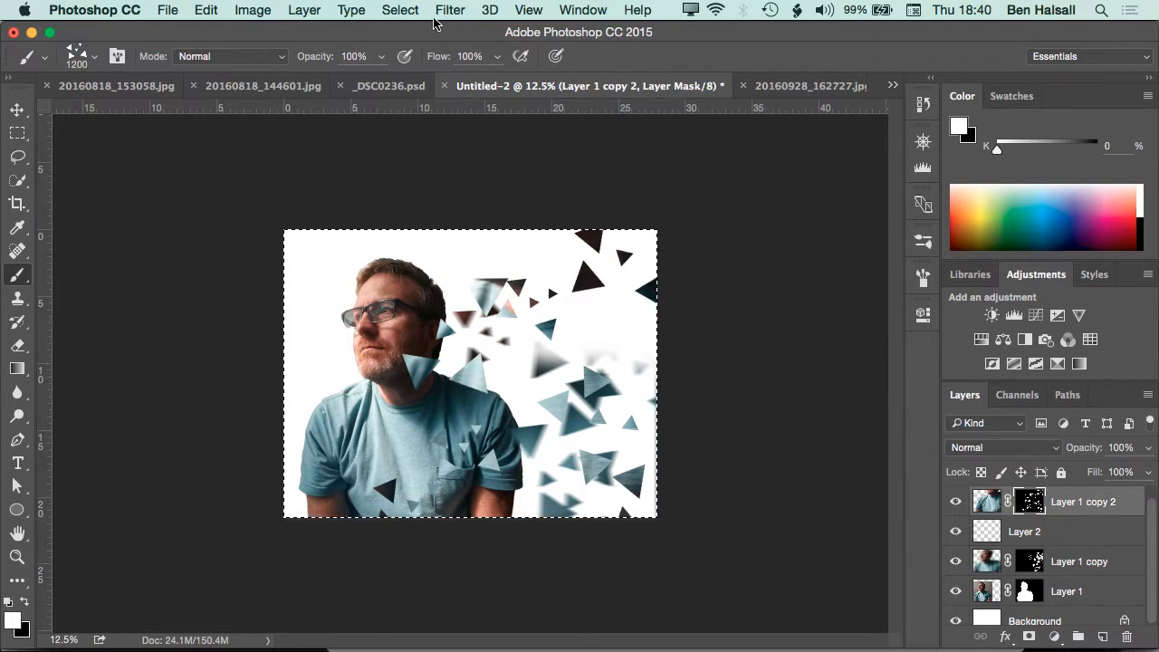
left_click(443, 11)
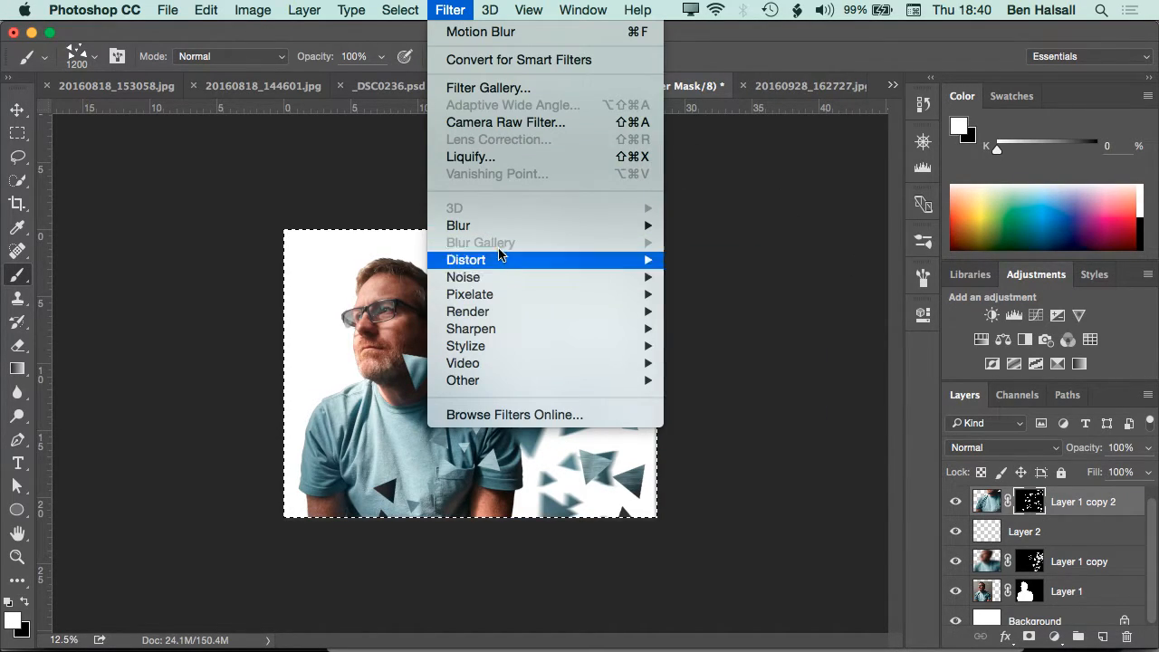
mouse_move(501, 227)
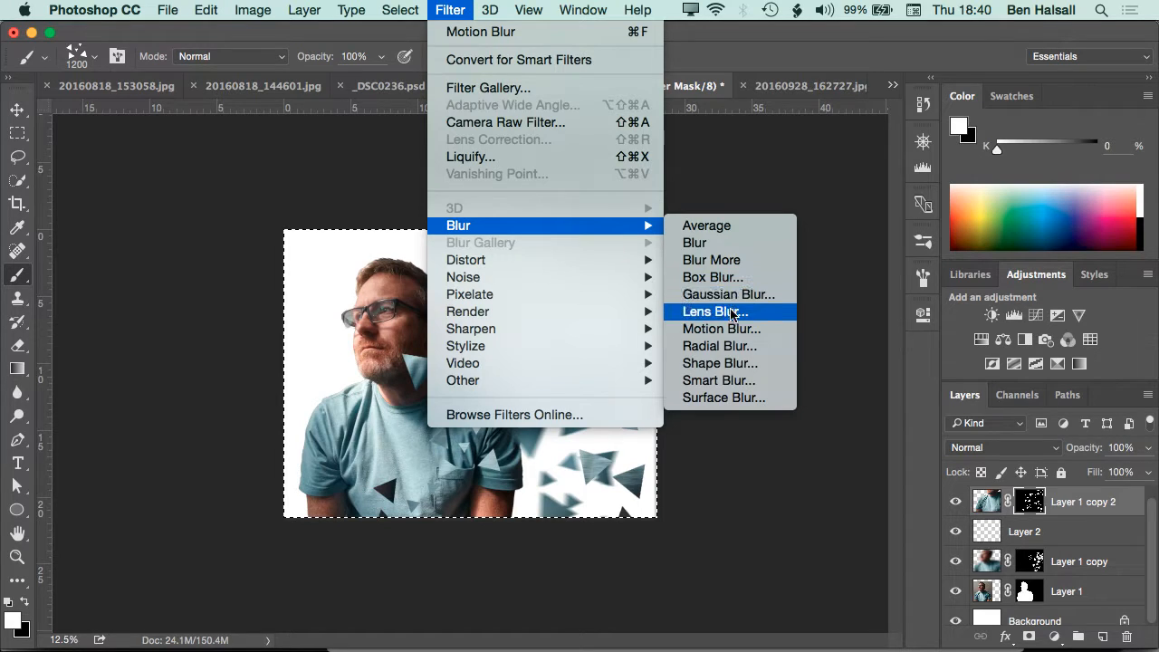
left_click(722, 328)
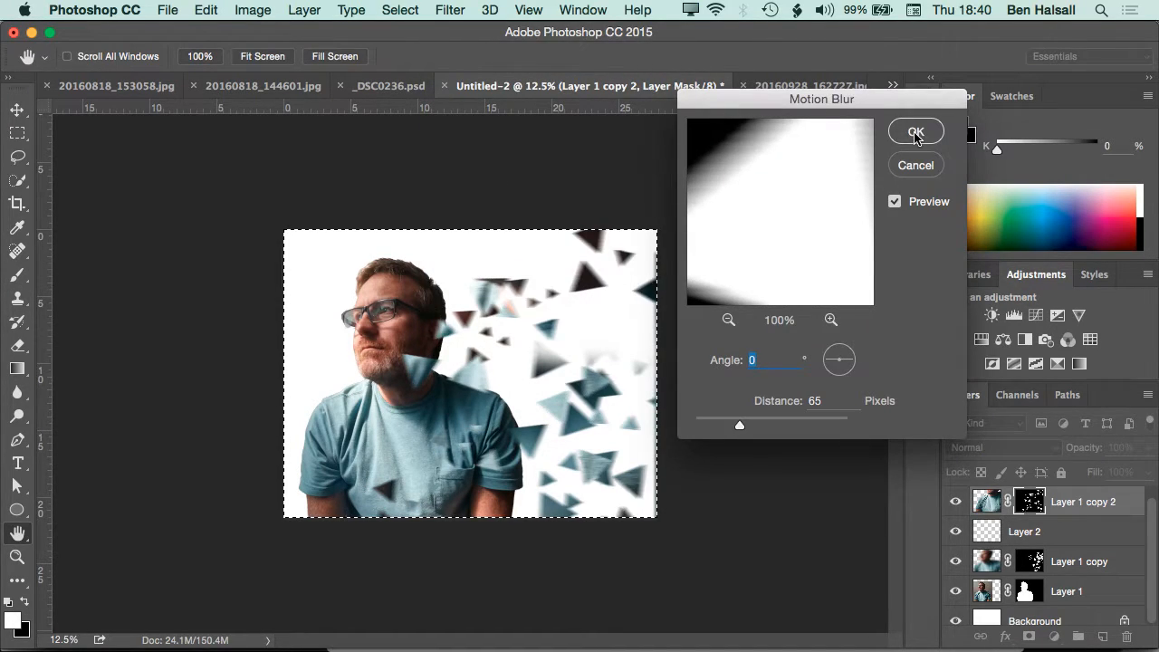
left_click(914, 132)
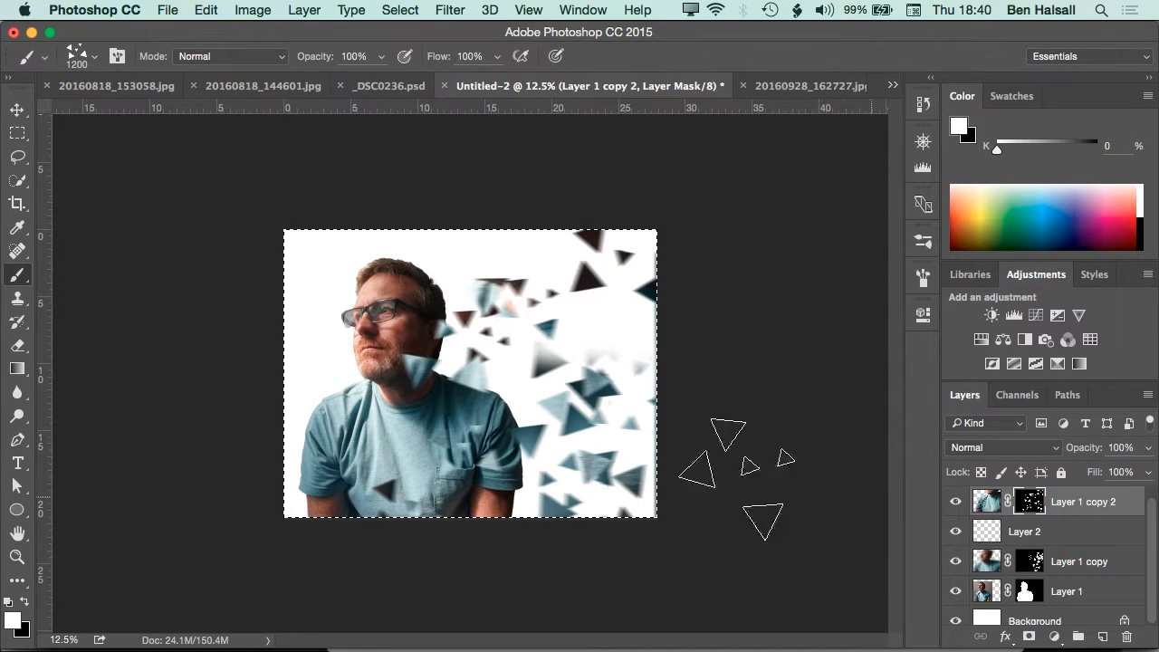
Undo a trial triangle stamp on the Layer 1 copy 2 mask and stamp more white triangles around the head and shirt on the Layer 1 copy mask
left_click(436, 360)
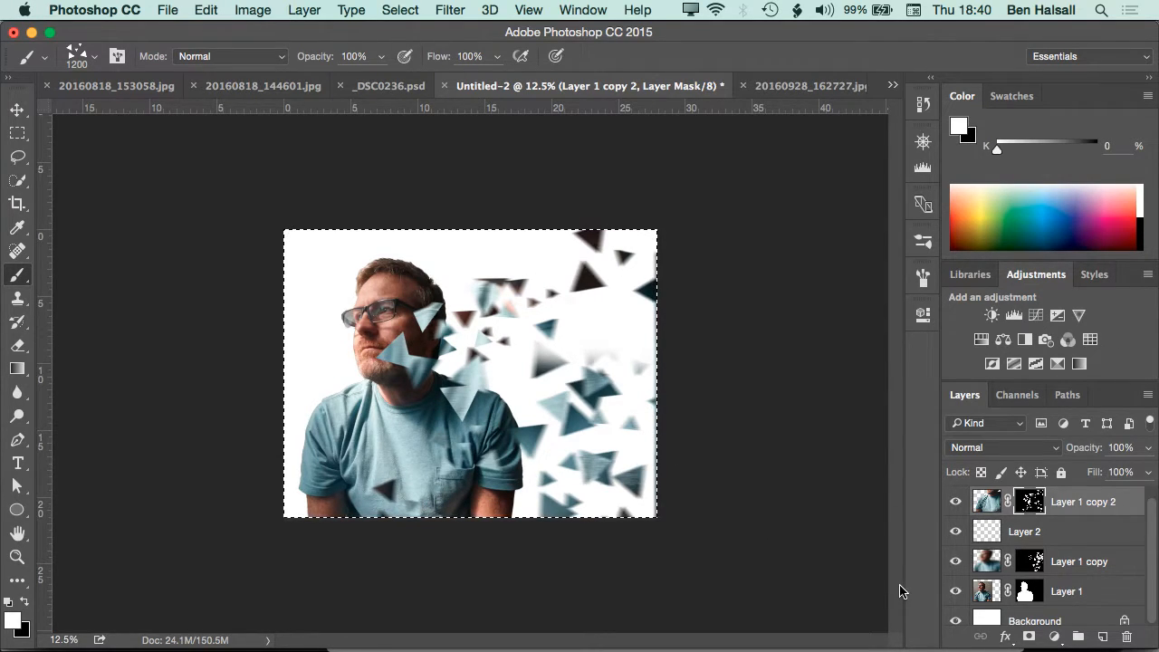
key("super+z")
left_click(988, 564)
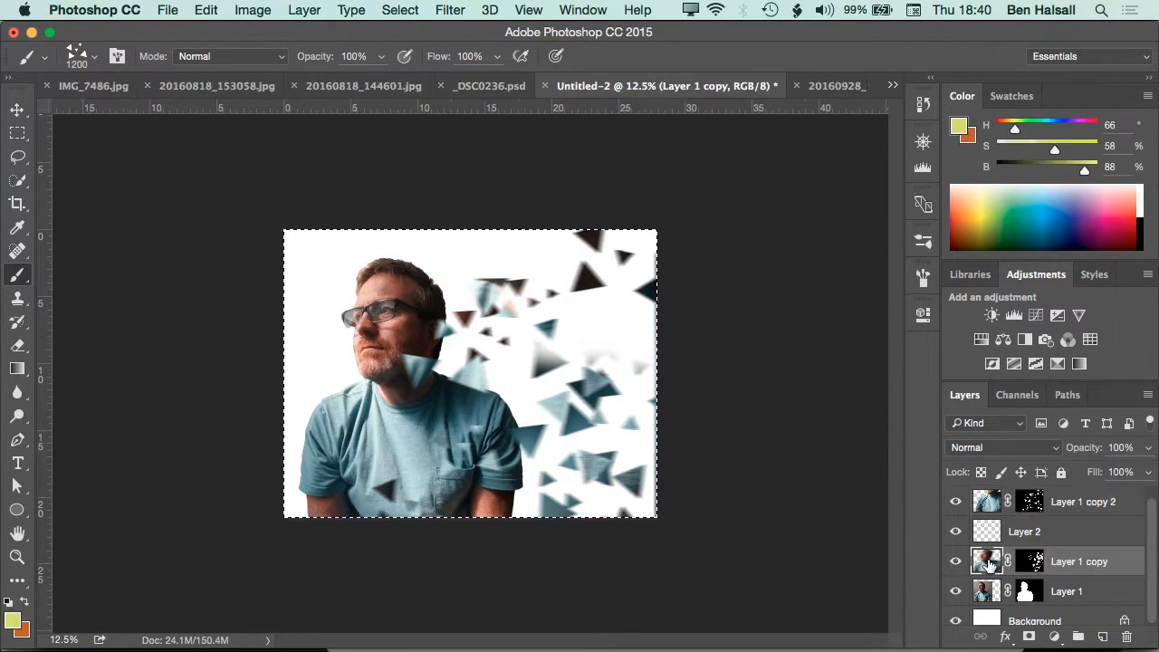
left_click(1030, 561)
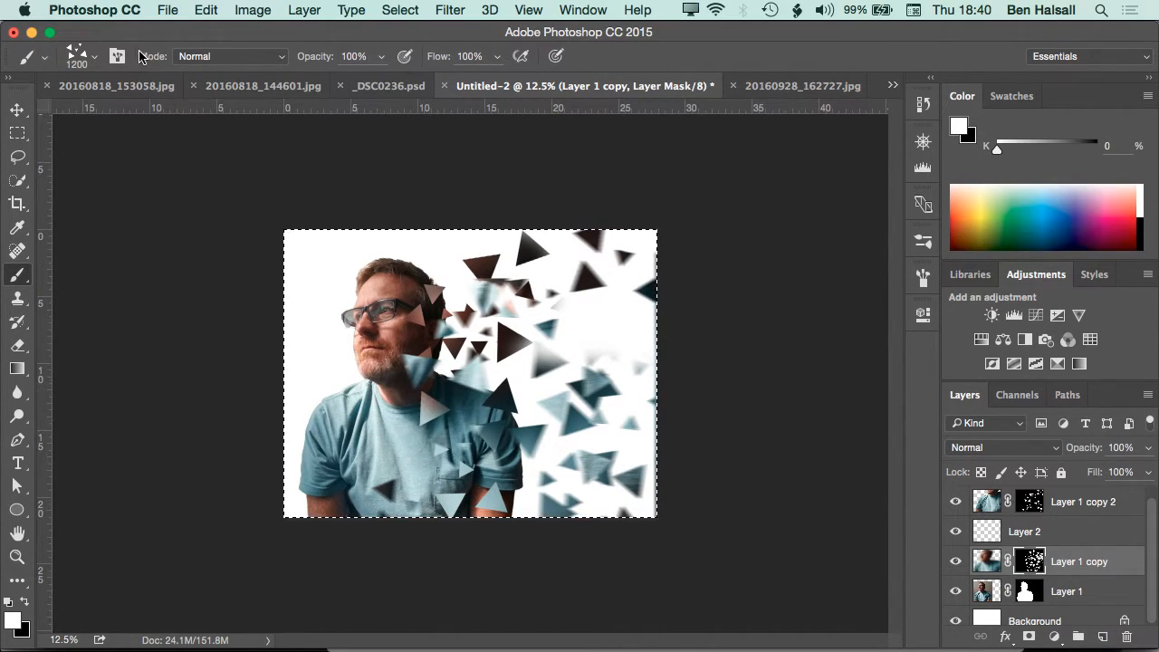
Switch to a 1200 px soft round brush and paint white down the shirt on the Layer 1 copy mask
left_click(95, 57)
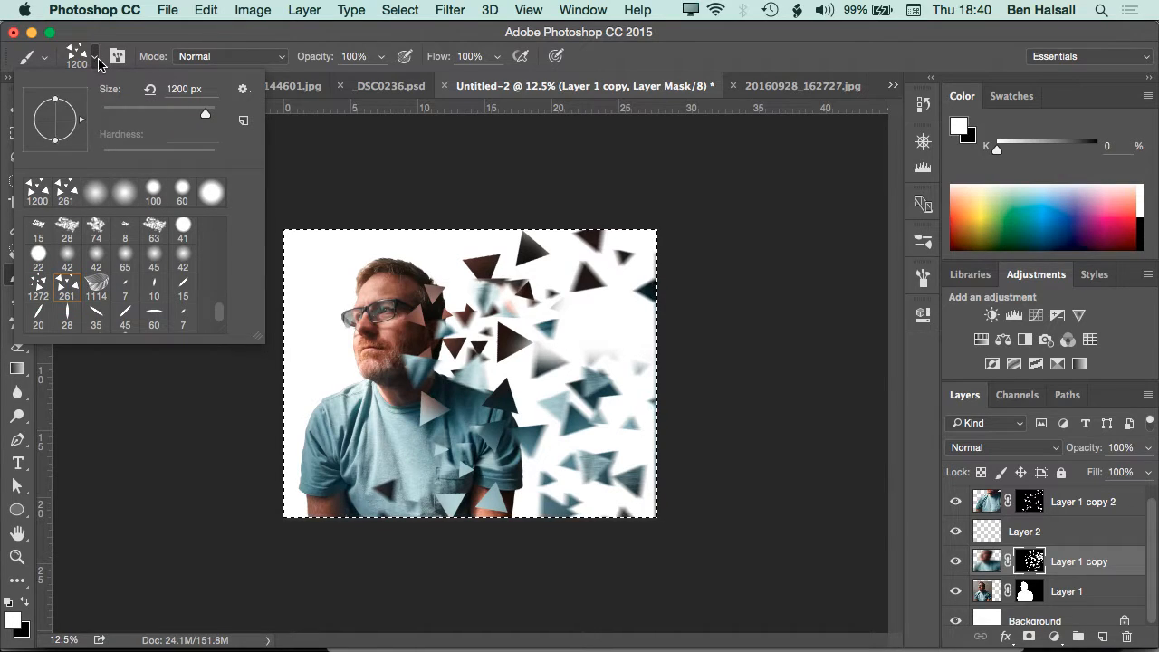
left_click(96, 194)
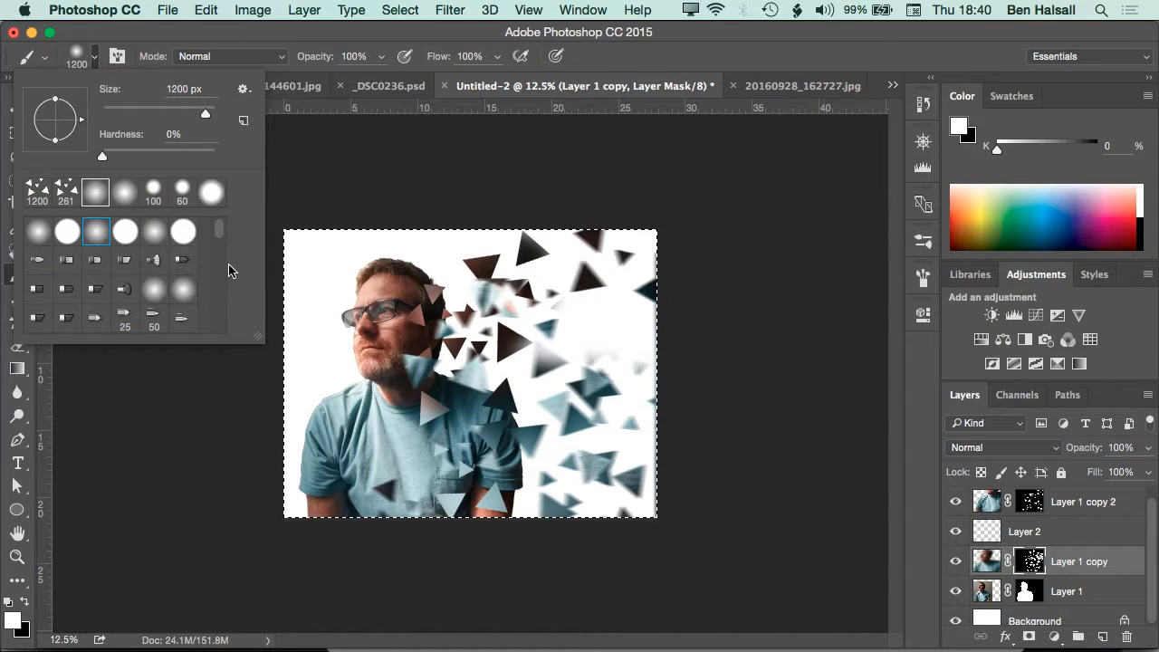
left_click_drag(425, 420, 427, 490)
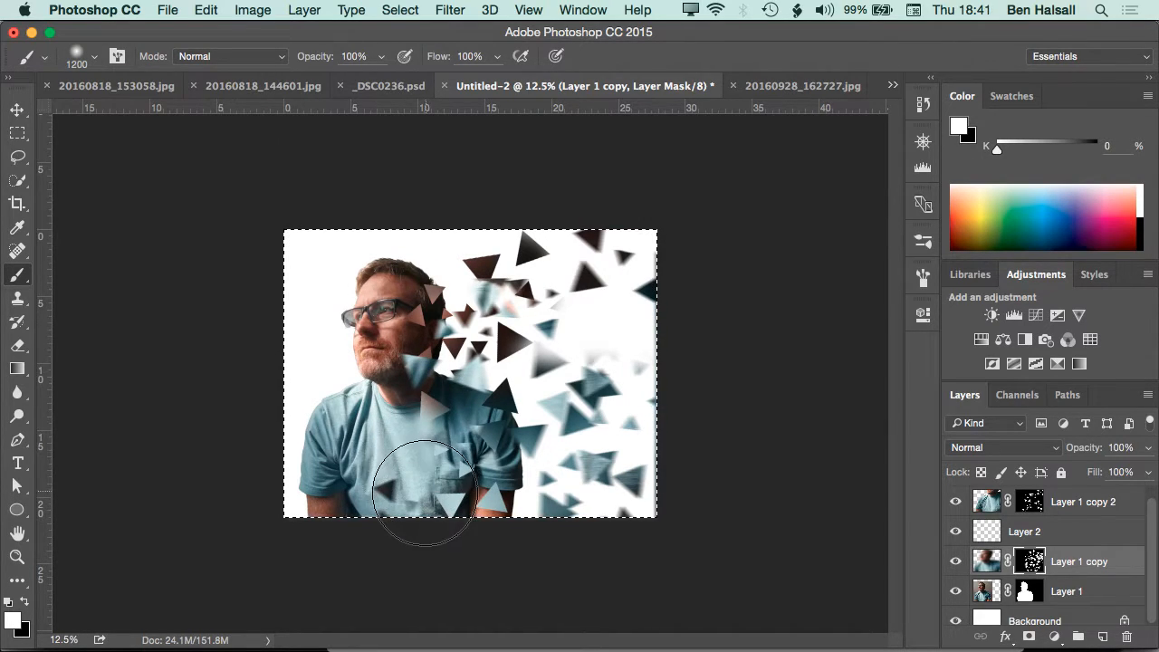
Fade out the back of the man's head and his rear shoulder with a 2300 px soft black brush on the Layer 1 mask
left_click(1030, 592)
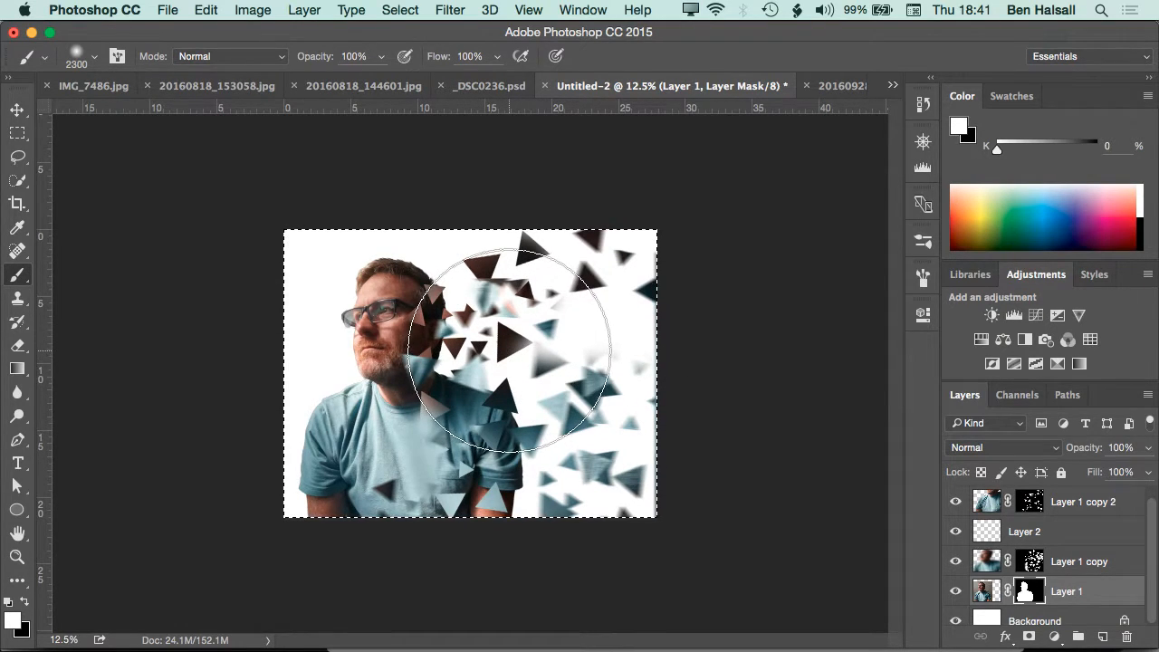
key("x")
mouse_move(556, 383)
left_mouse_down()
mouse_move(570, 389)
mouse_move(554, 593)
mouse_move(535, 376)
left_mouse_up()
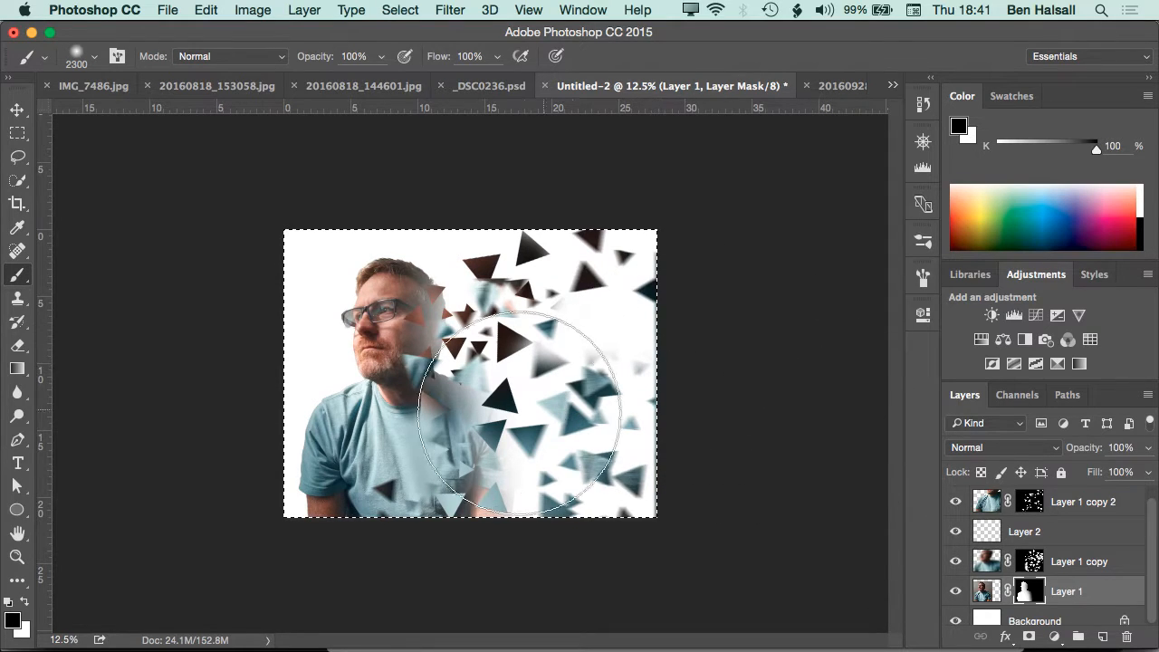
Return to the 1200 px triangle brush with white and stamp triangles back along the faded edge on the Layer 1 mask
key("x")
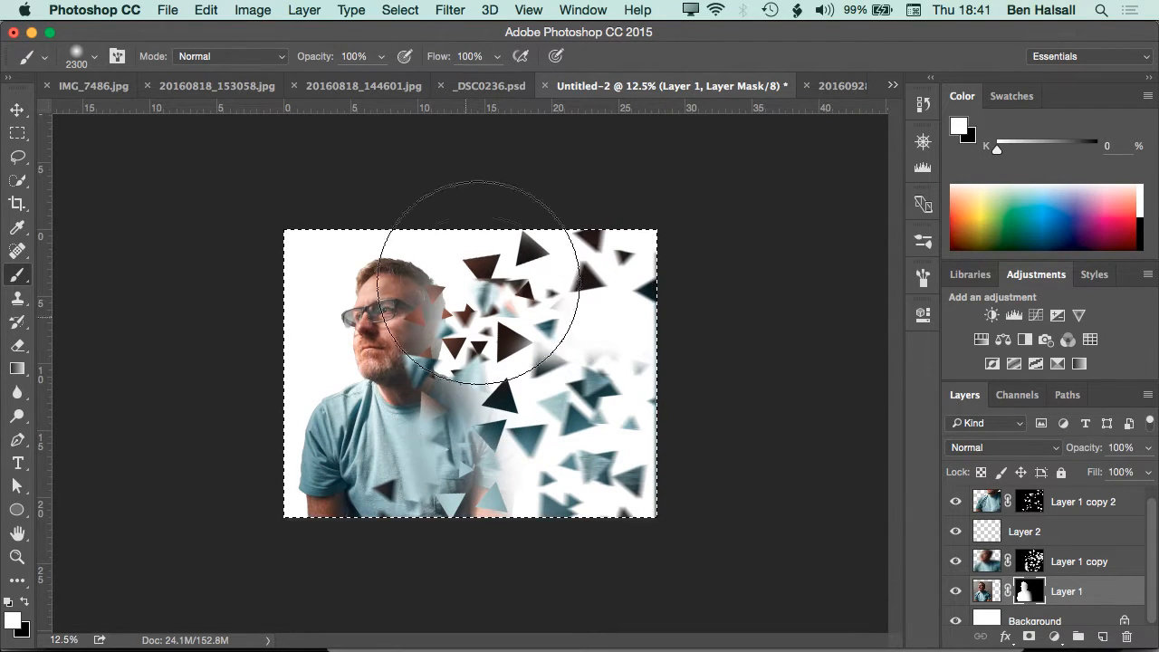
left_click(95, 58)
left_click(69, 189)
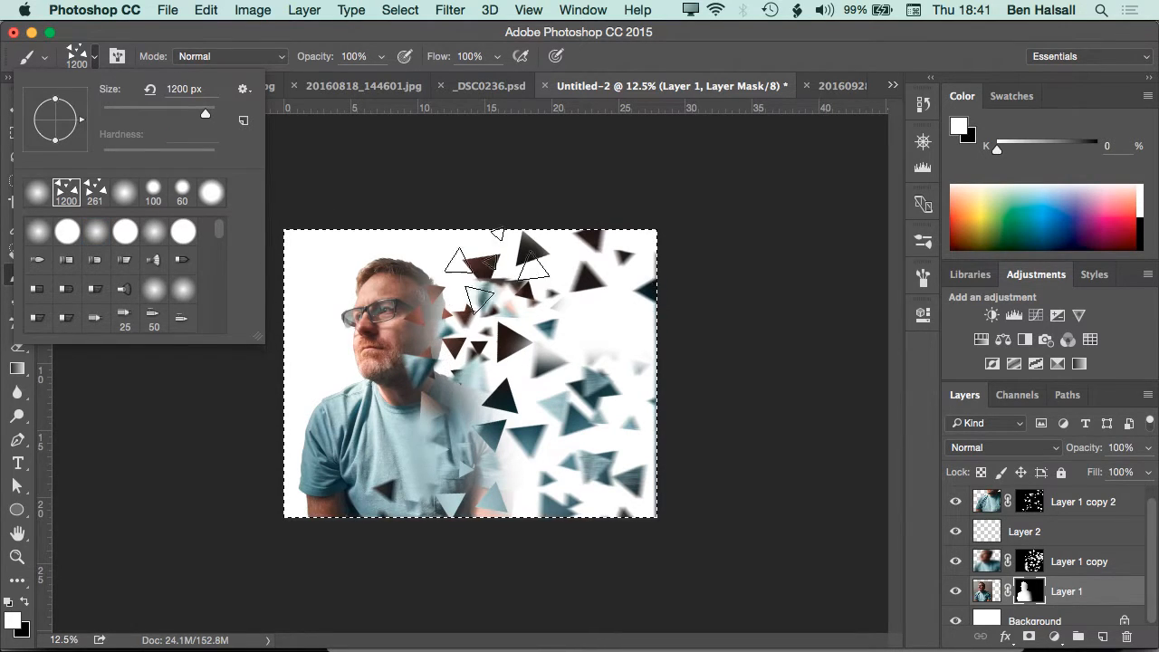
left_click(118, 58)
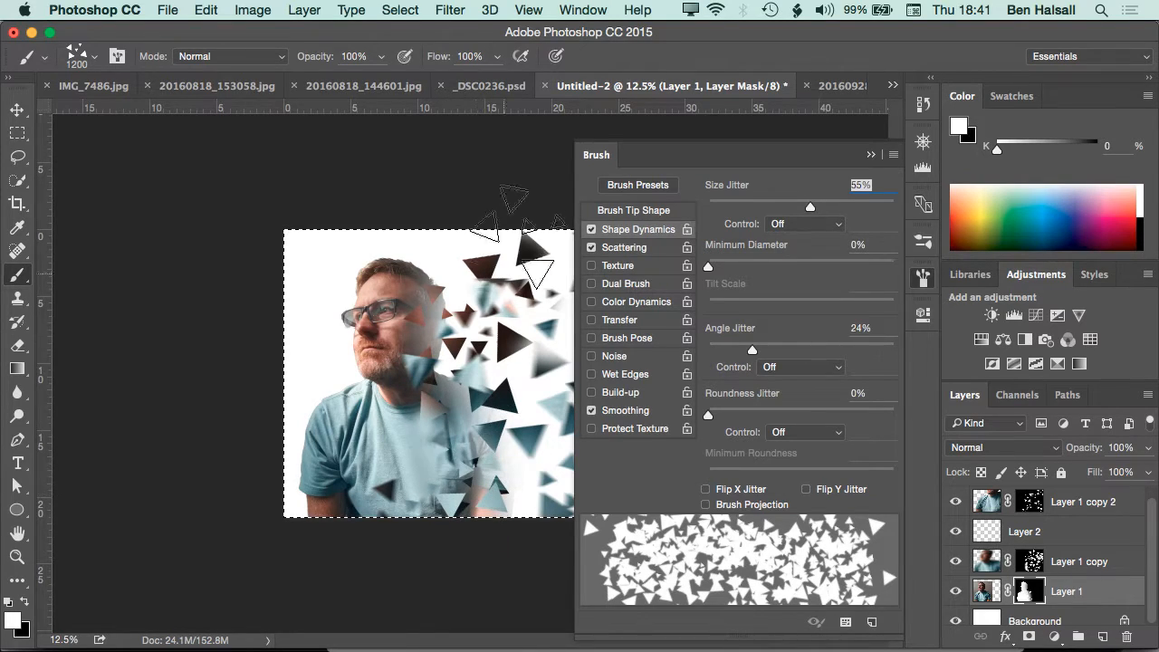
left_click(872, 155)
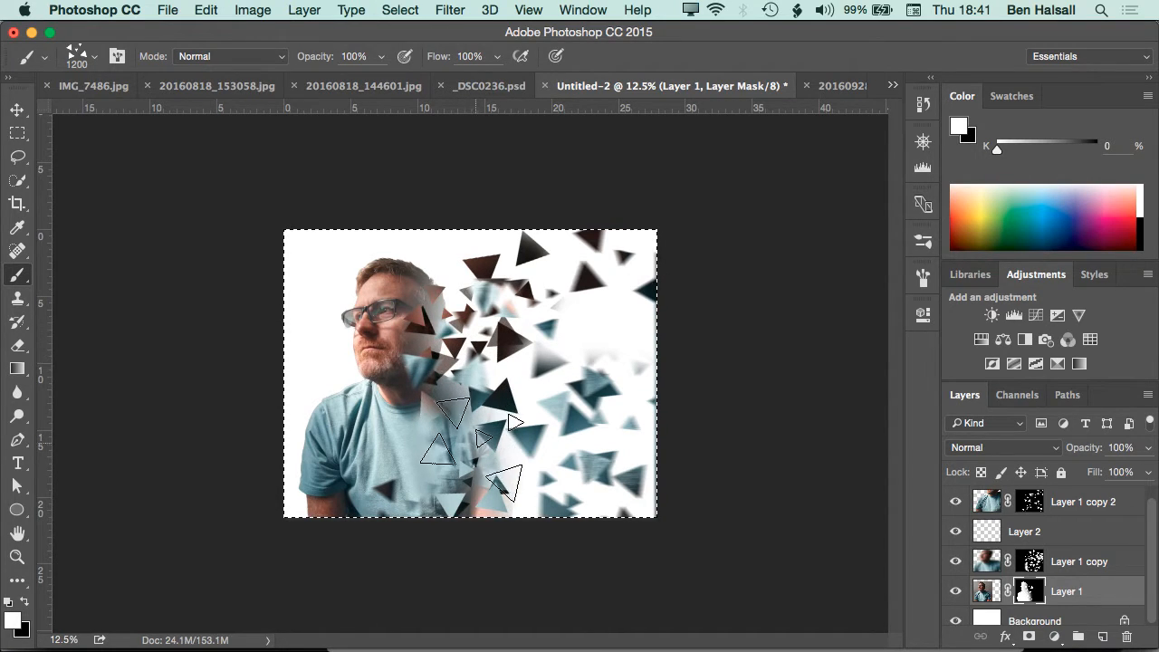
Cut triangular gaps into the man's face and shirt with black on the Layer 1 mask, undoing an unwanted stamp
key("x")
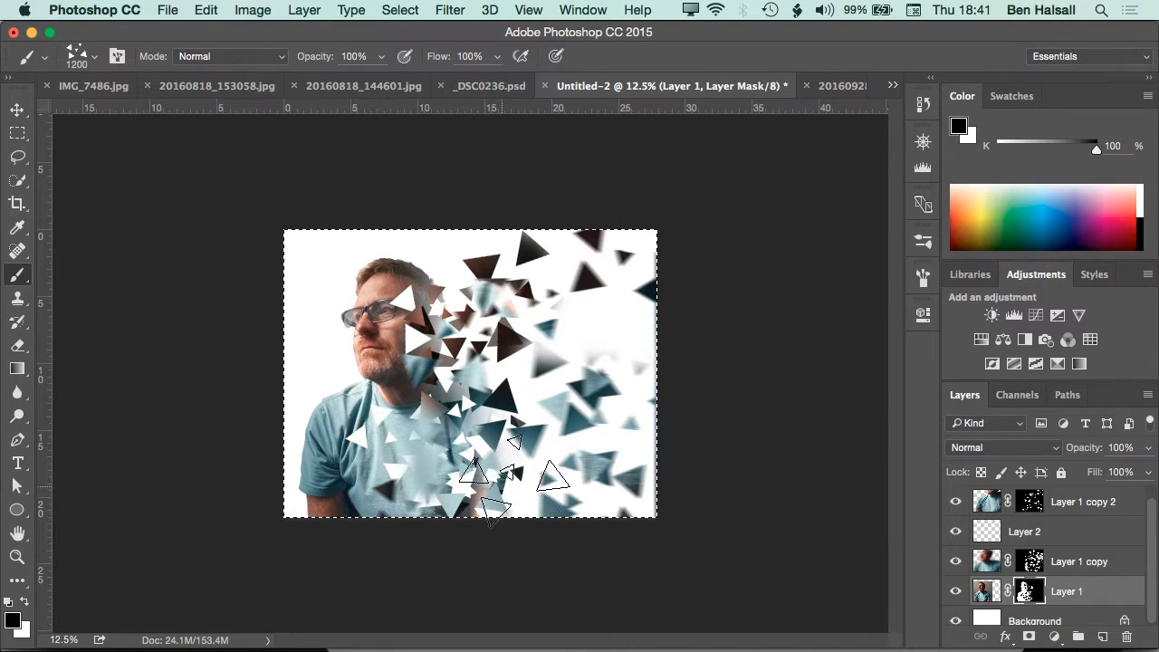
left_click(451, 283)
key("super+z")
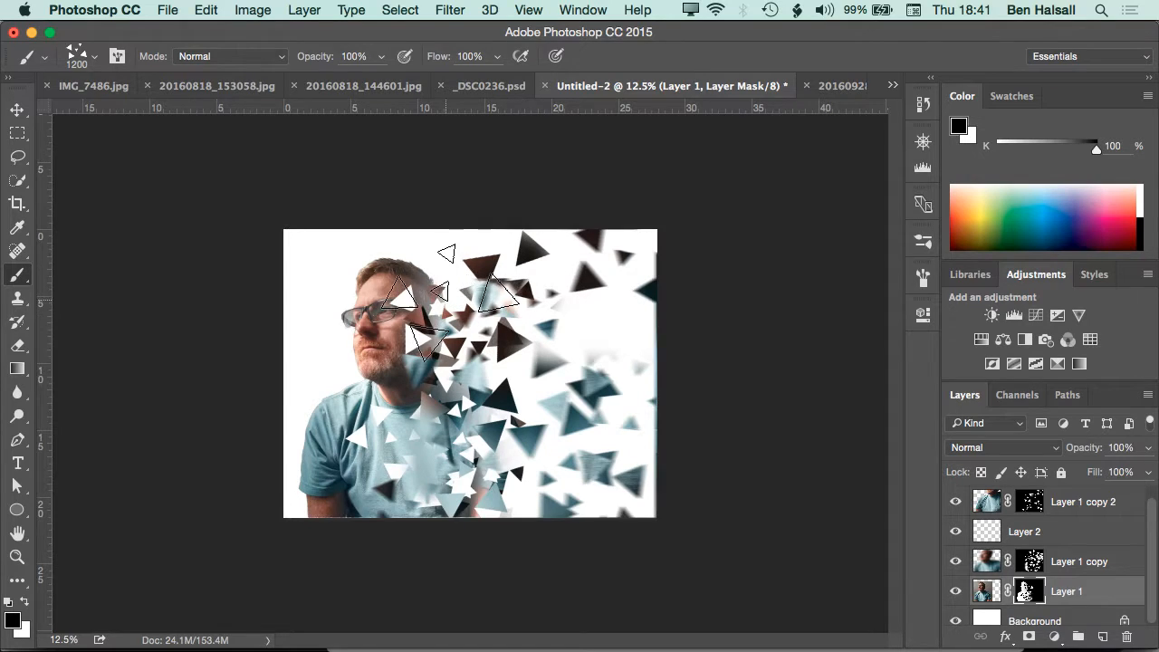
Reduce the triangle brush to 400 px and cut small triangles into the back of the head on the Layer 1 mask
key("bracketleft")
key("bracketleft")
key("bracketleft")
key("bracketleft")
key("bracketleft")
key("bracketleft")
key("bracketleft")
key("bracketleft")
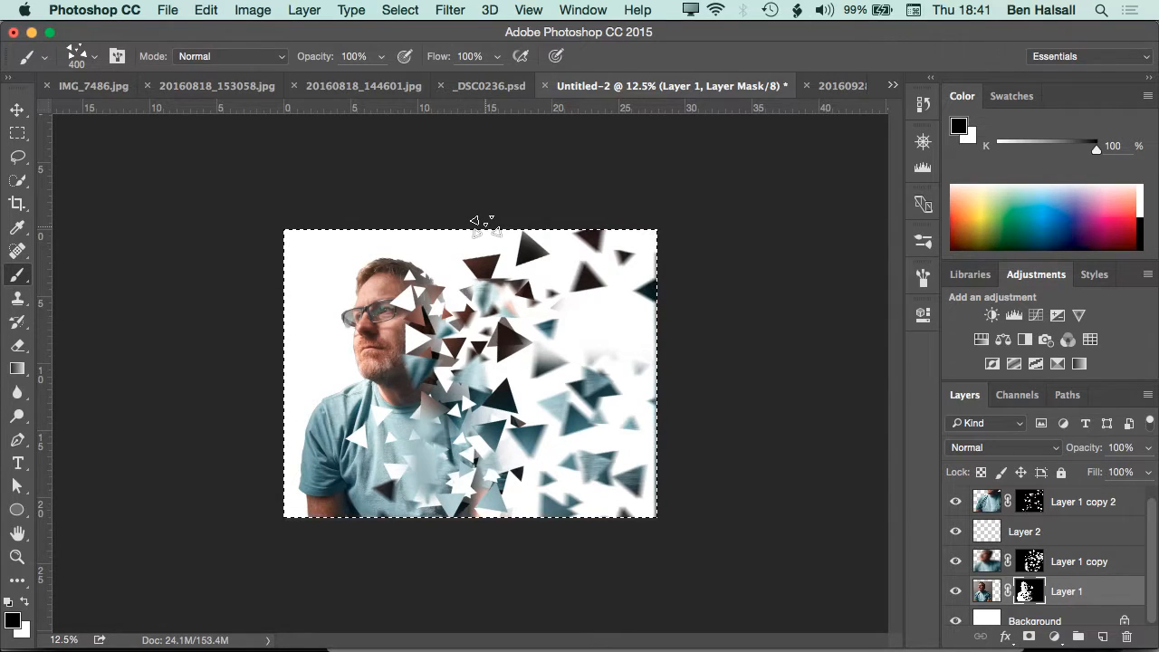
Compare the composite with and without Layer 1 copy, and hide Layer 1 copy 2
key("super+0")
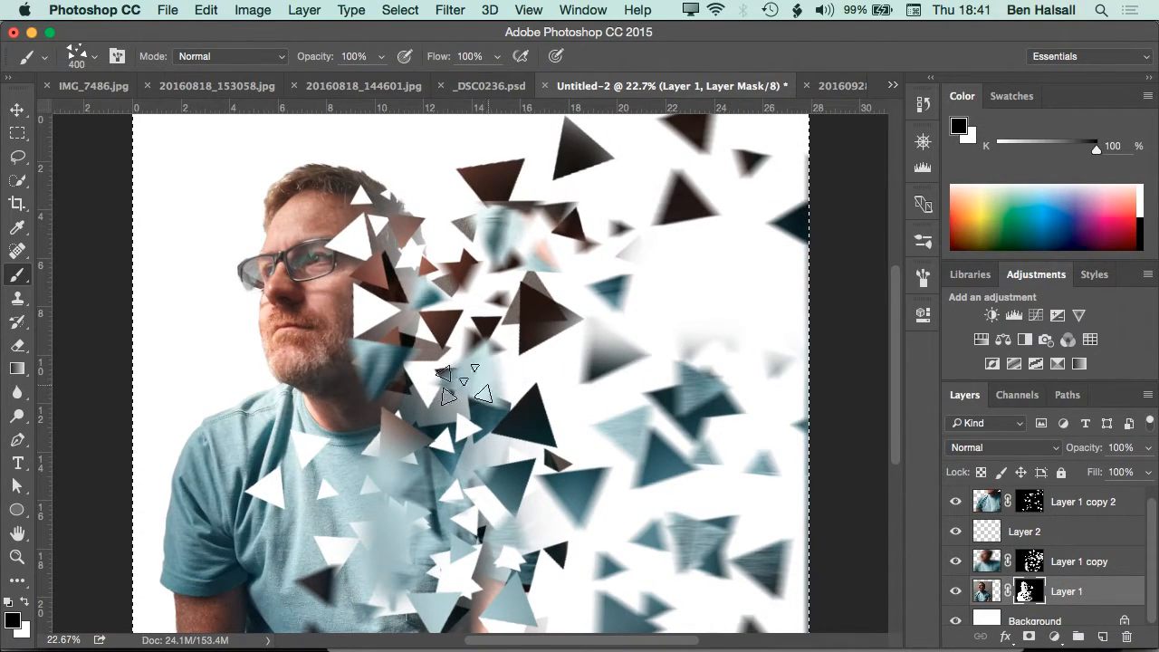
left_click(956, 564)
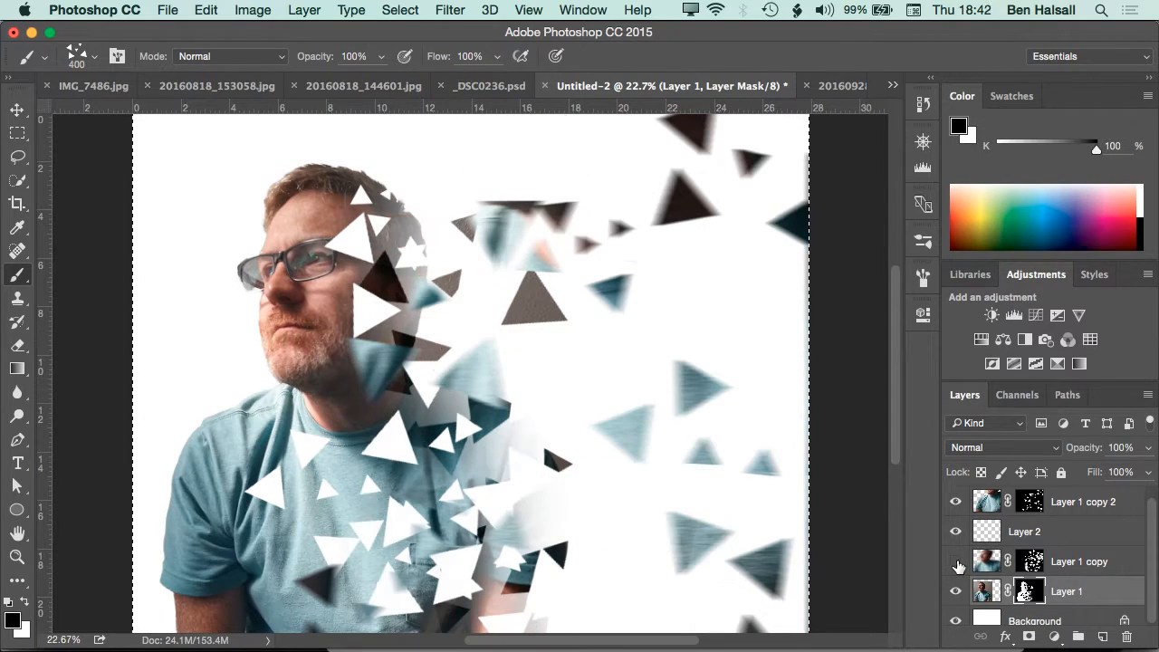
left_click(957, 563)
left_click(952, 502)
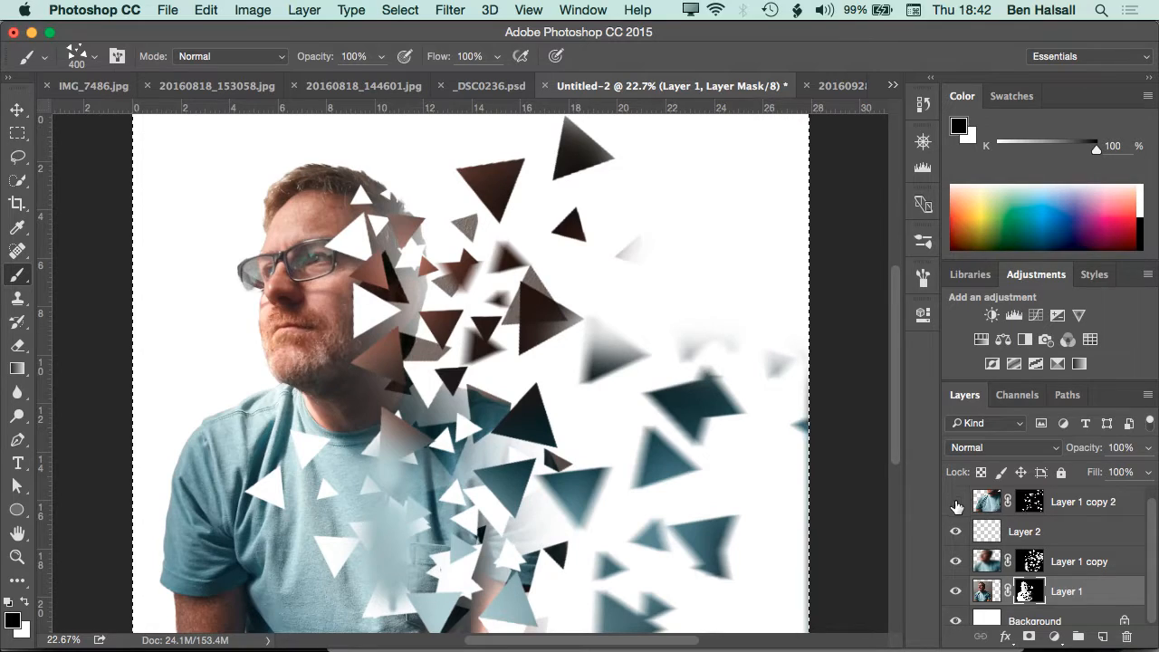
left_click(957, 563)
left_click(957, 563)
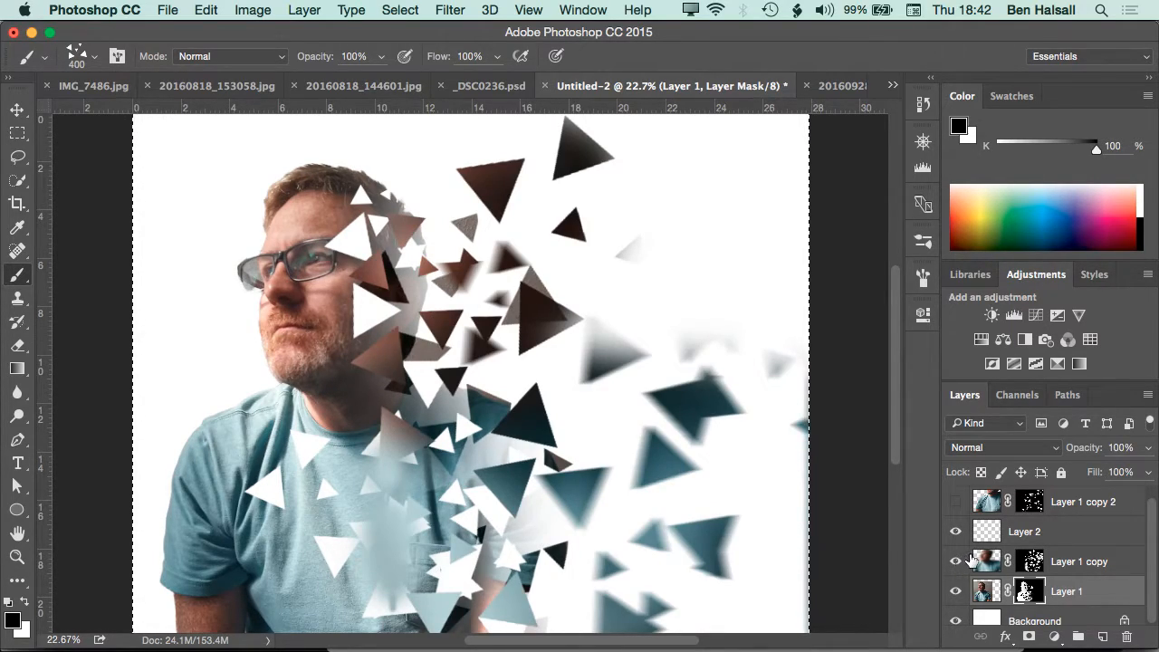
Try moving and rotating the selected area of the Layer 1 copy mask, and undo the changes
key("v")
left_click(1031, 559)
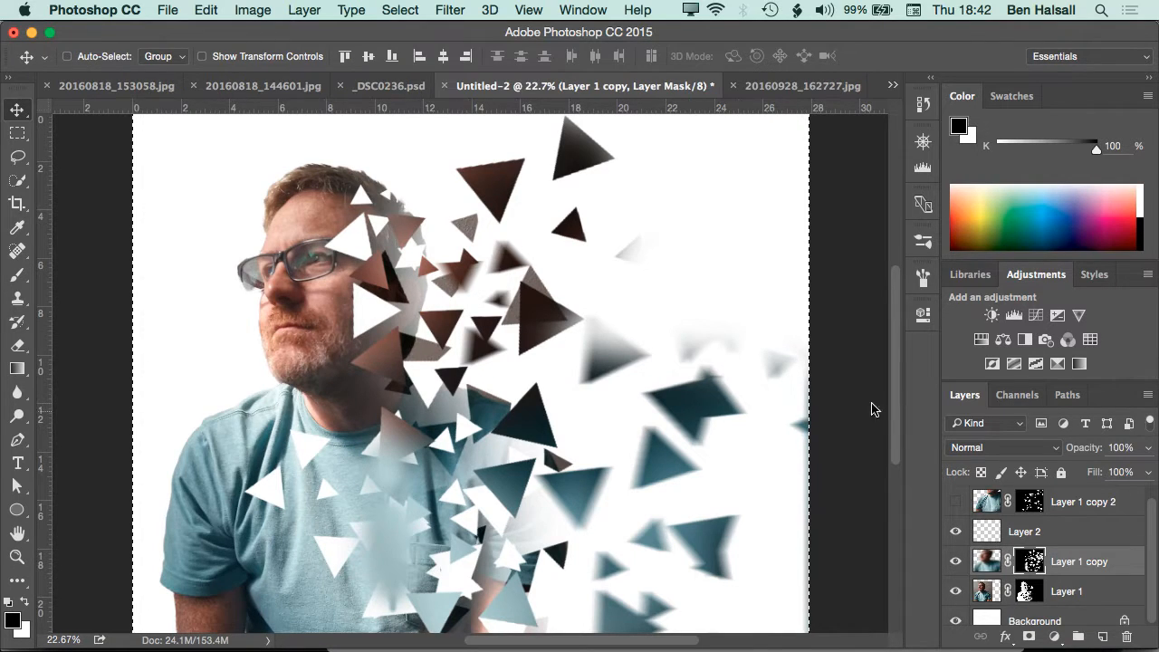
left_click_drag(628, 297, 667, 251)
key("ctrl+t")
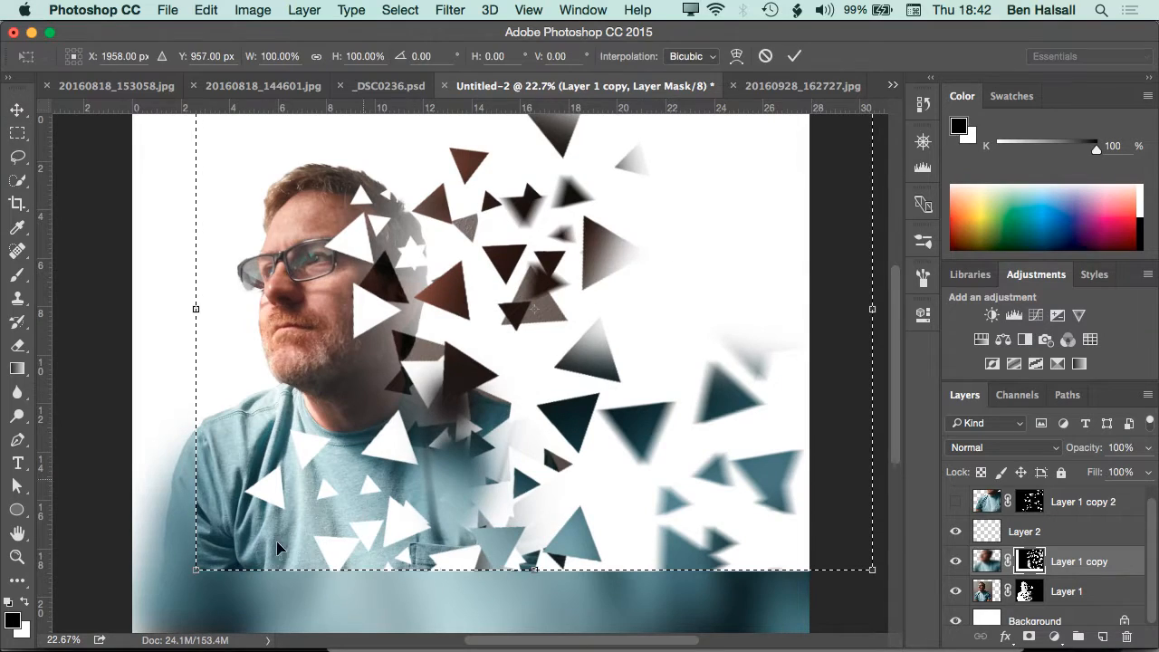
left_click_drag(168, 587, 299, 633)
left_click_drag(548, 350, 635, 281)
key("Return")
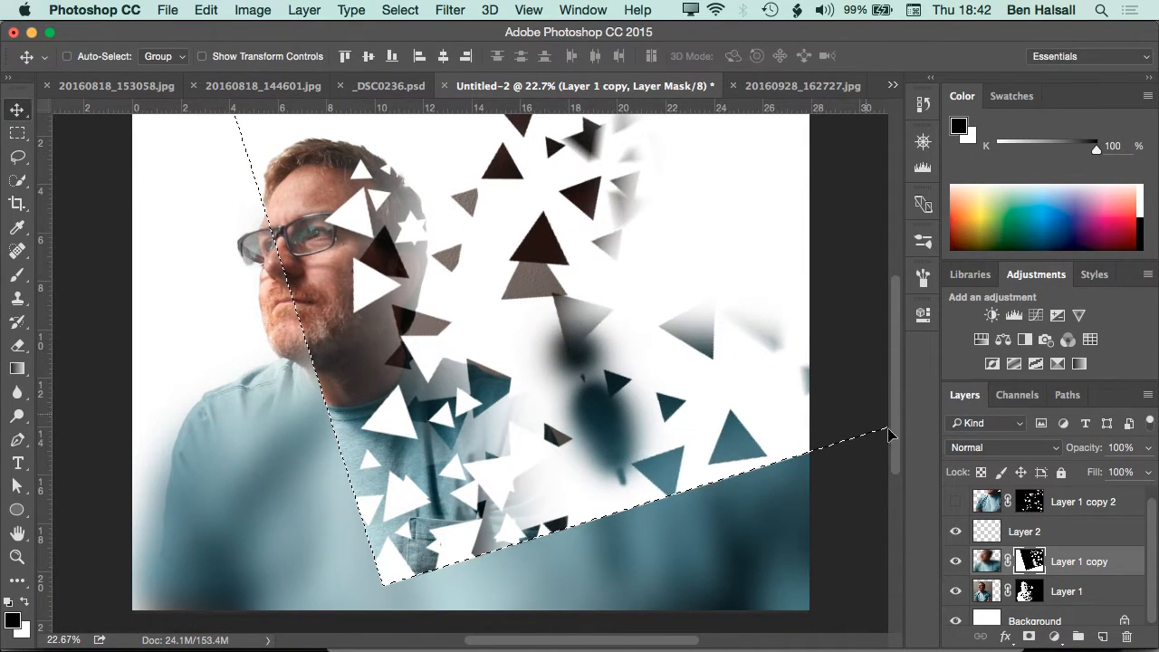
key("ctrl+d")
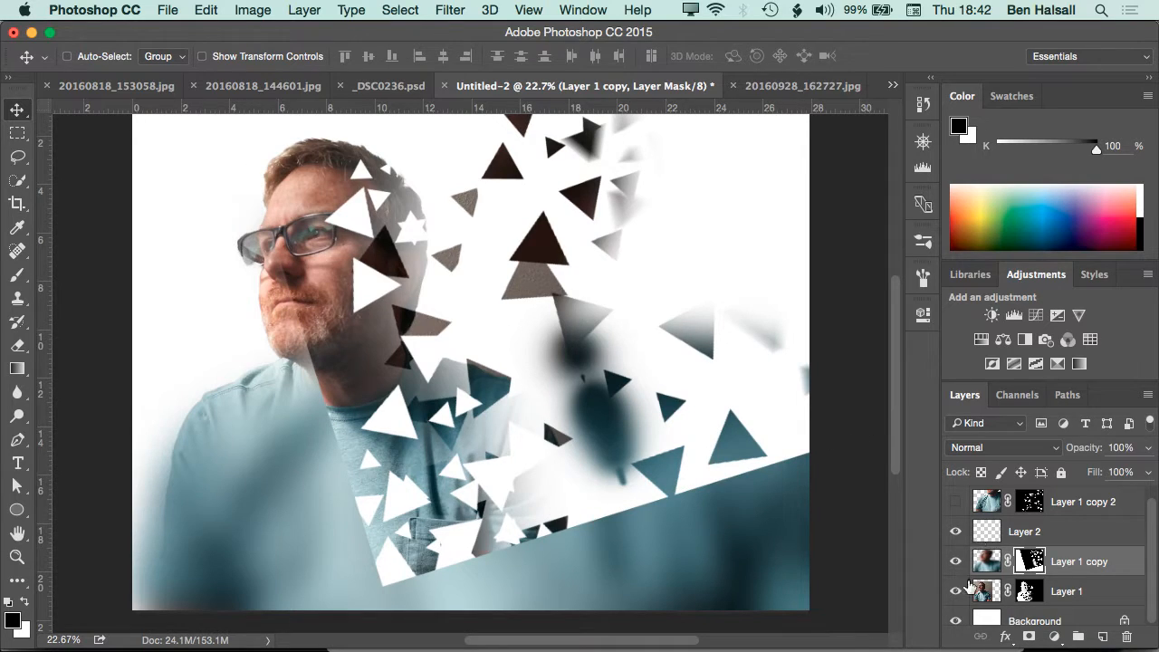
key("ctrl+z")
key("ctrl+alt+z")
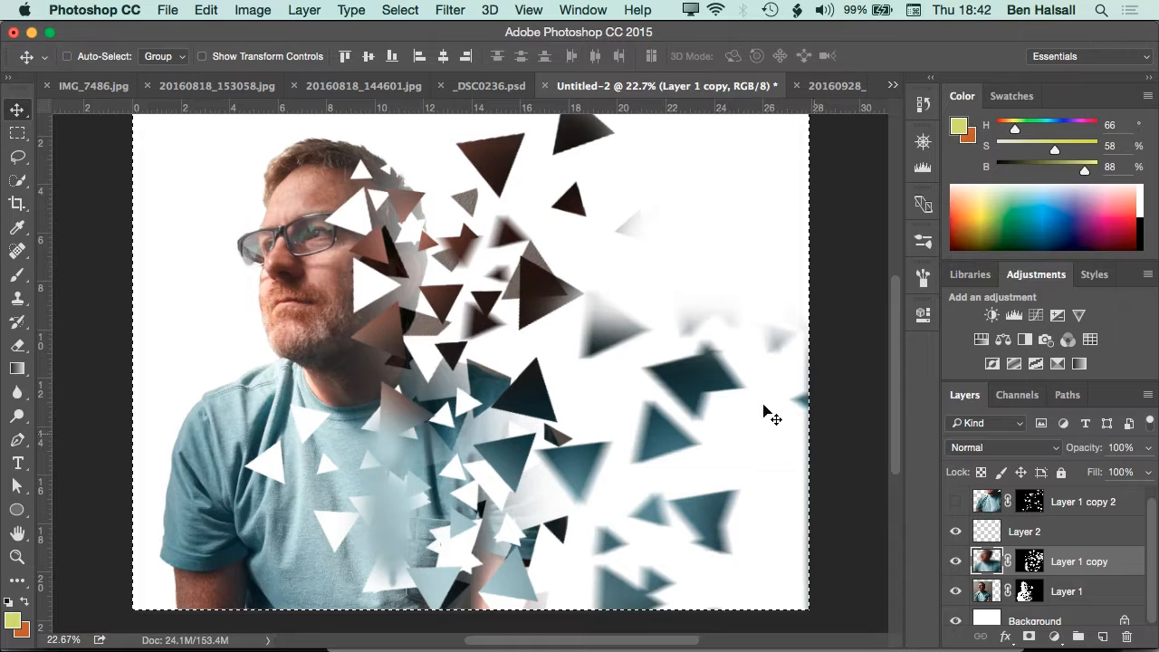
key("super+shift+s")
key("super+shift+a")
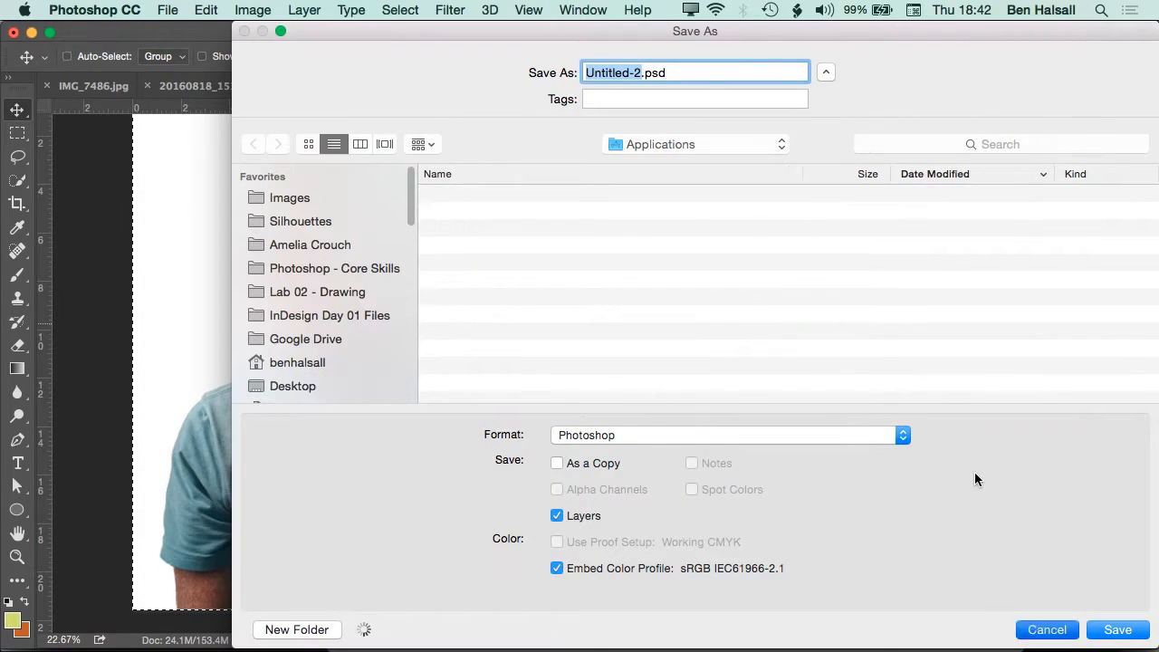
key("Escape")
With nothing selected, shift the Layer 1 copy triangles right, away from the man, and show Layer 1 copy 2 and shift it right too
key("super+d")
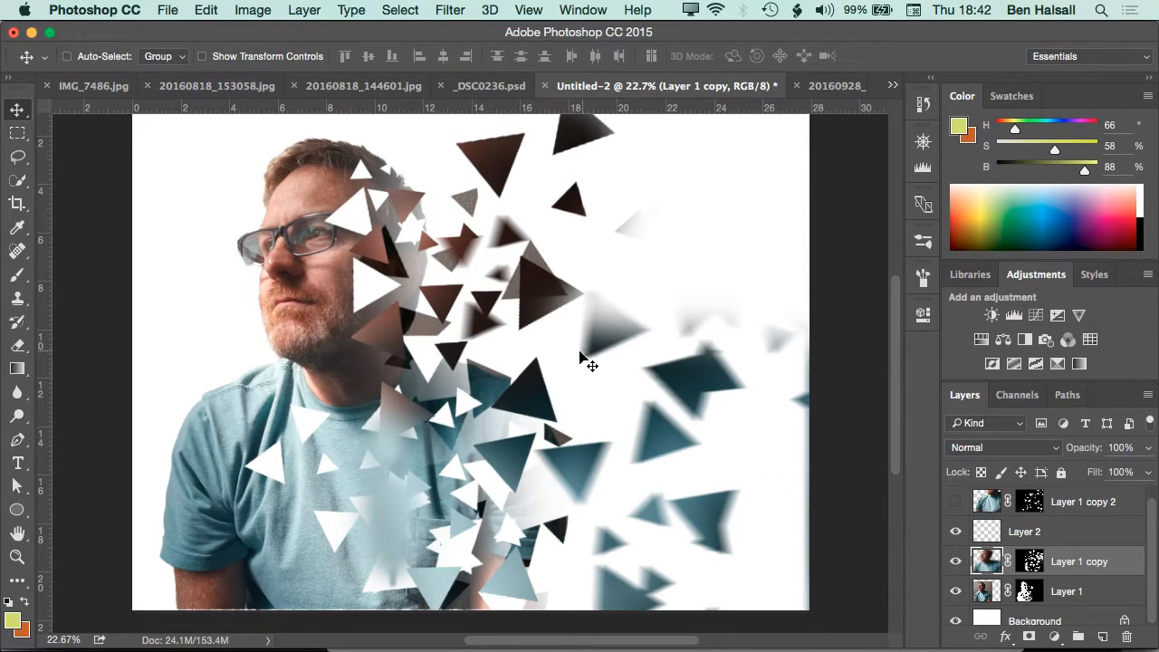
left_click_drag(503, 382, 697, 403)
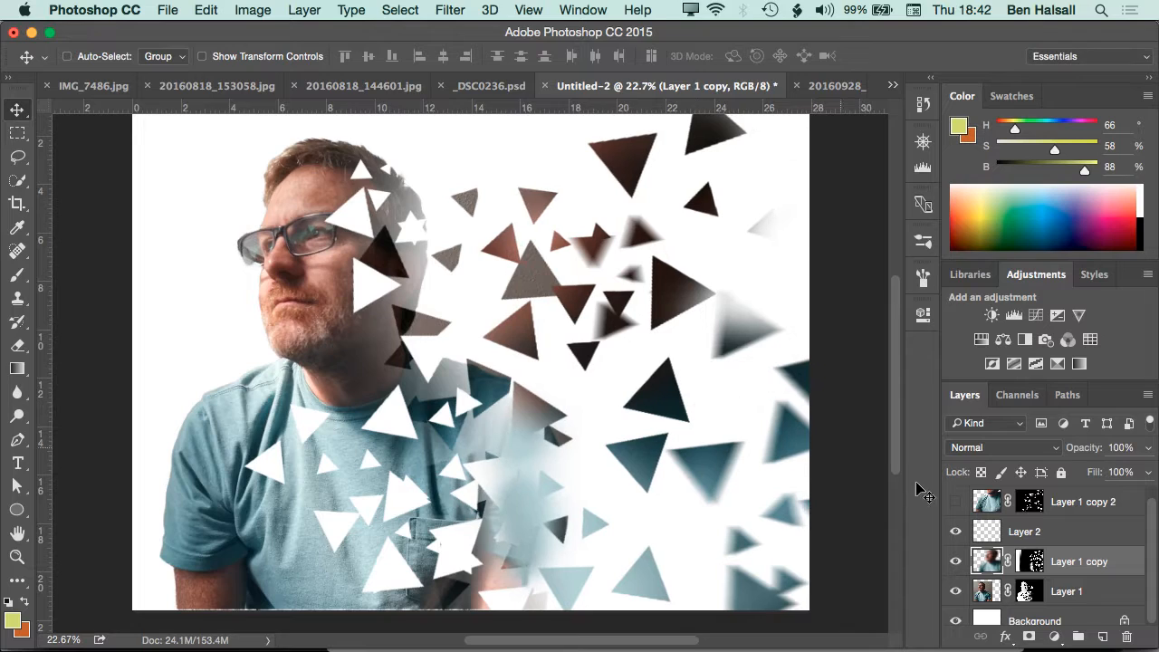
left_click(956, 502)
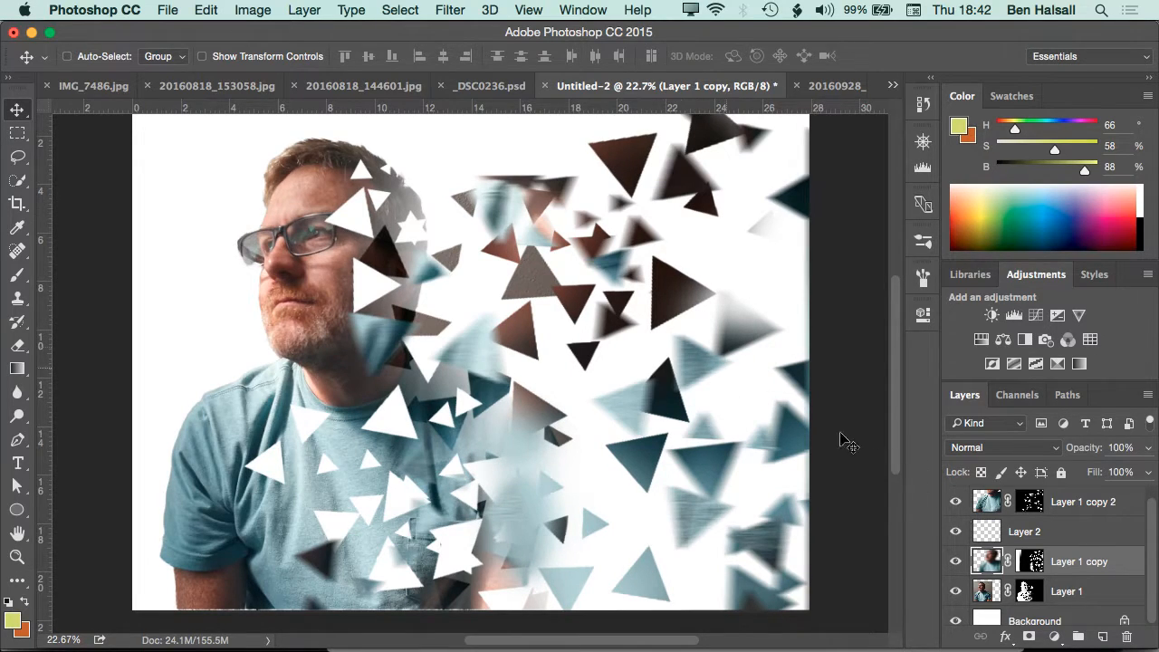
left_click(989, 503)
left_click_drag(564, 289, 619, 312)
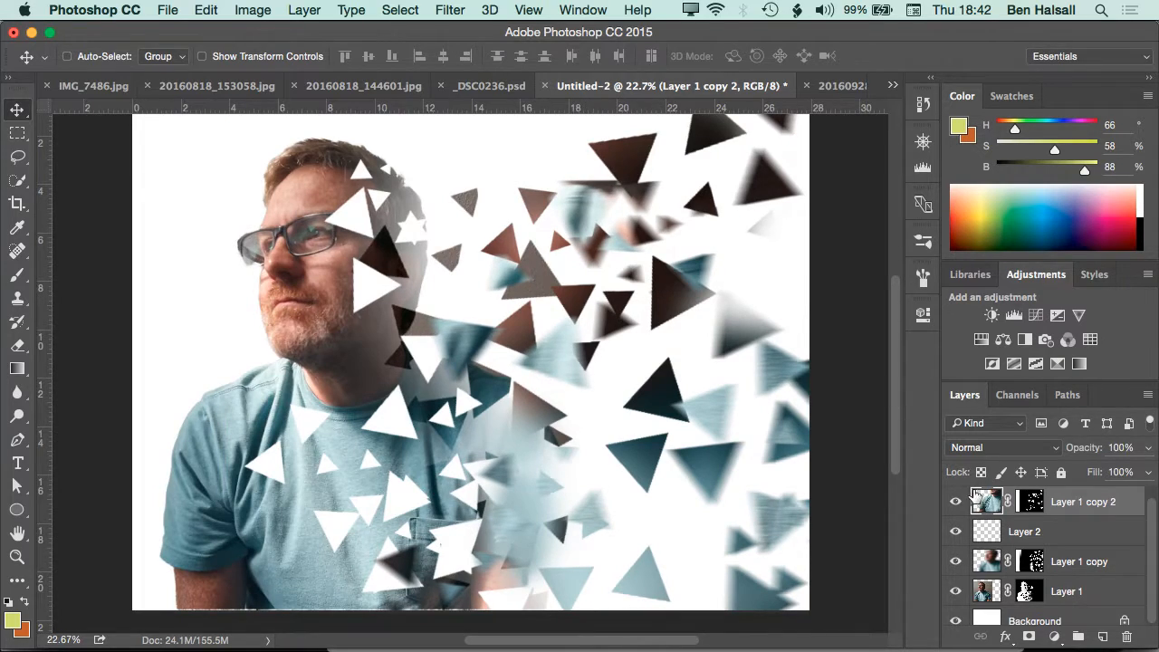
Unlink the Layer 1 copy 2 mask from its image and reposition only the mask, so other image parts fill the triangles
left_click(1029, 502)
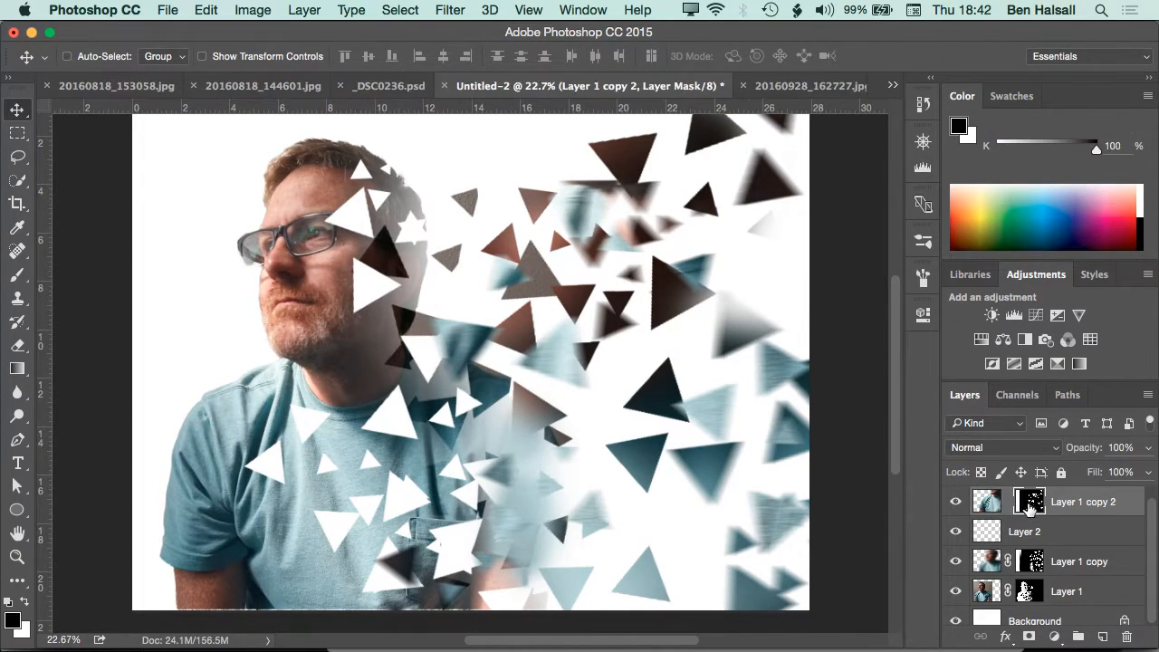
left_click_drag(598, 335, 579, 361)
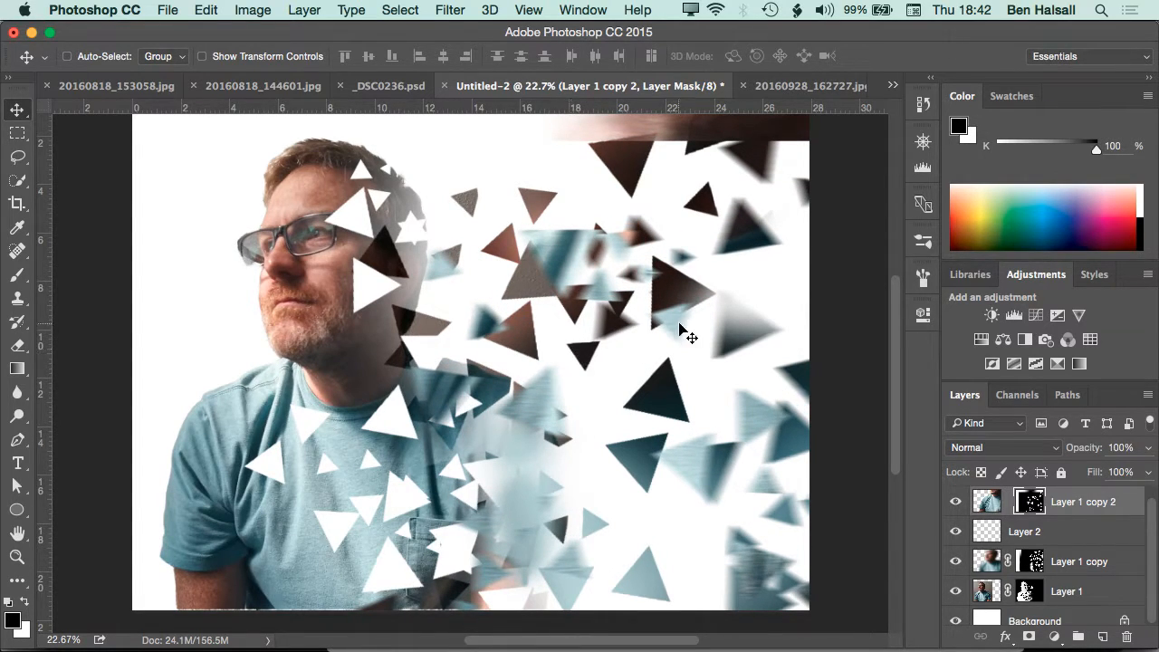
key("super+minus")
key("super+minus")
key("super+minus")
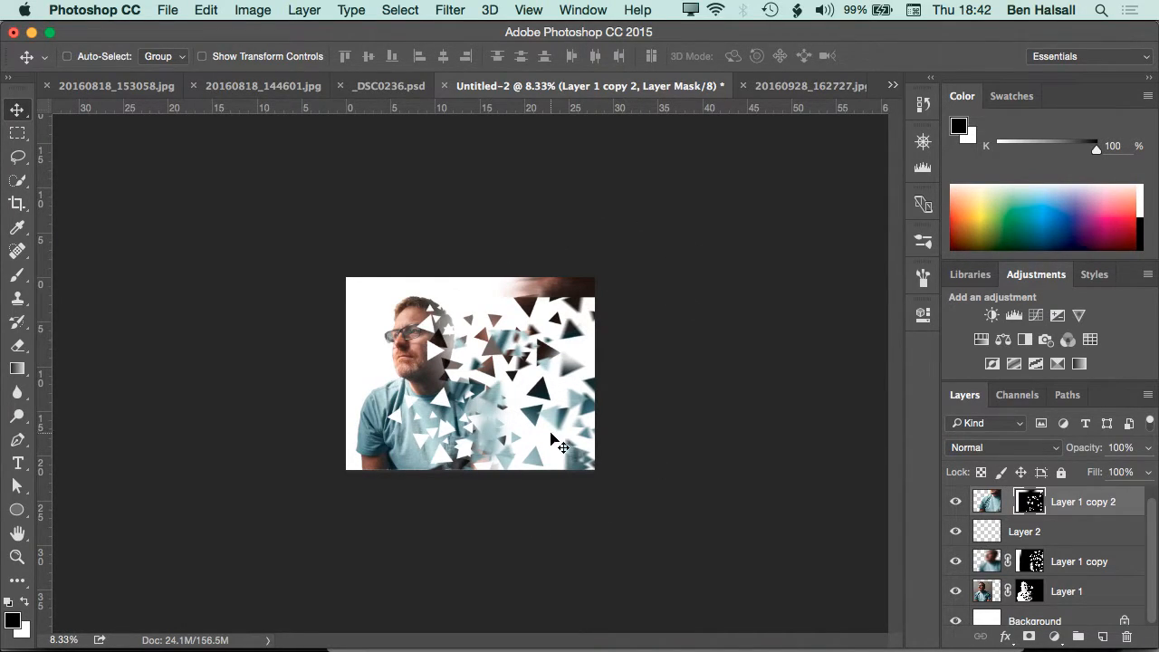
key("super")
key("super+0")
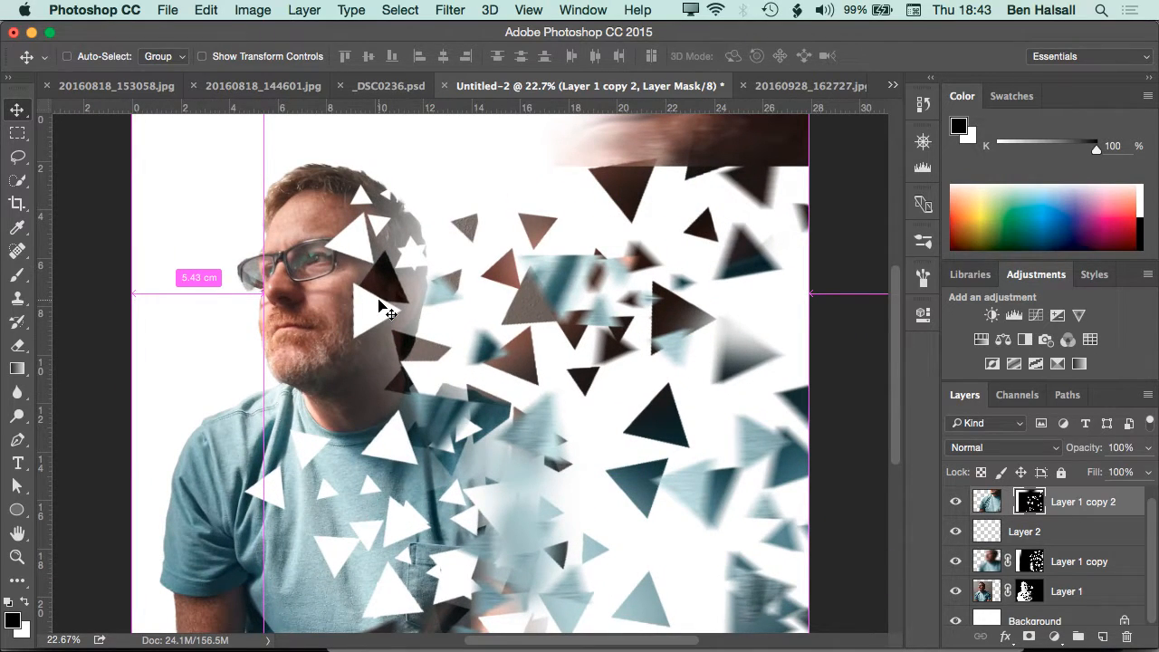
left_click_drag(459, 271, 497, 256)
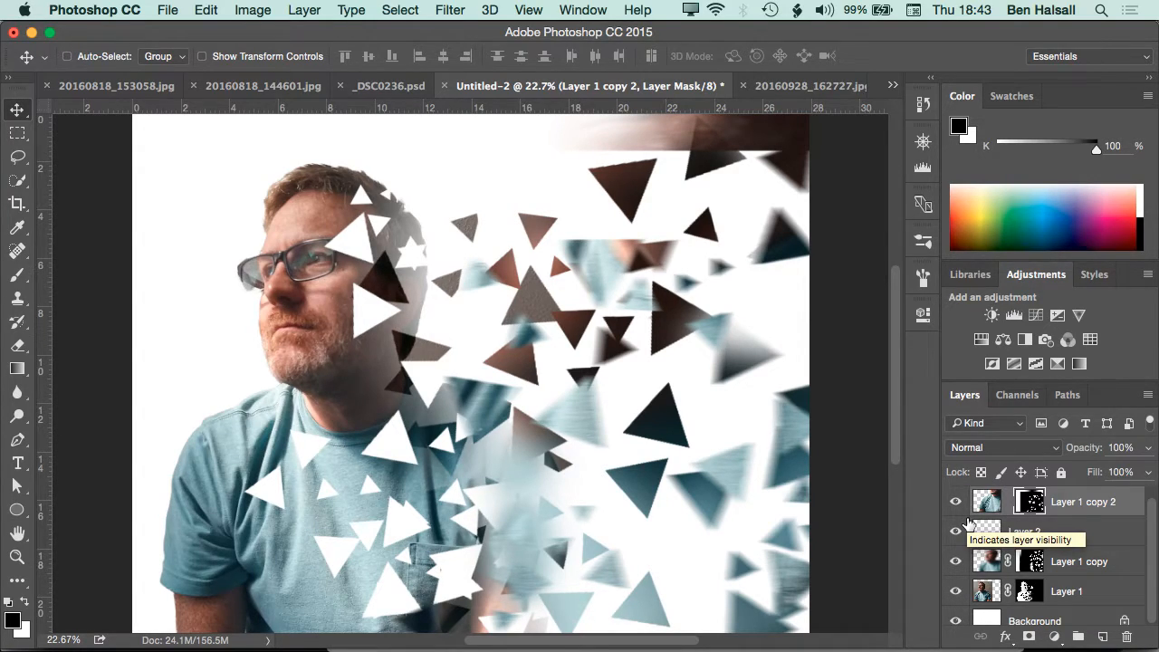
Cut small triangles into the side of the head and the shirt with the 400 px triangle brush in black on the Layer 1 mask
left_click(1030, 592)
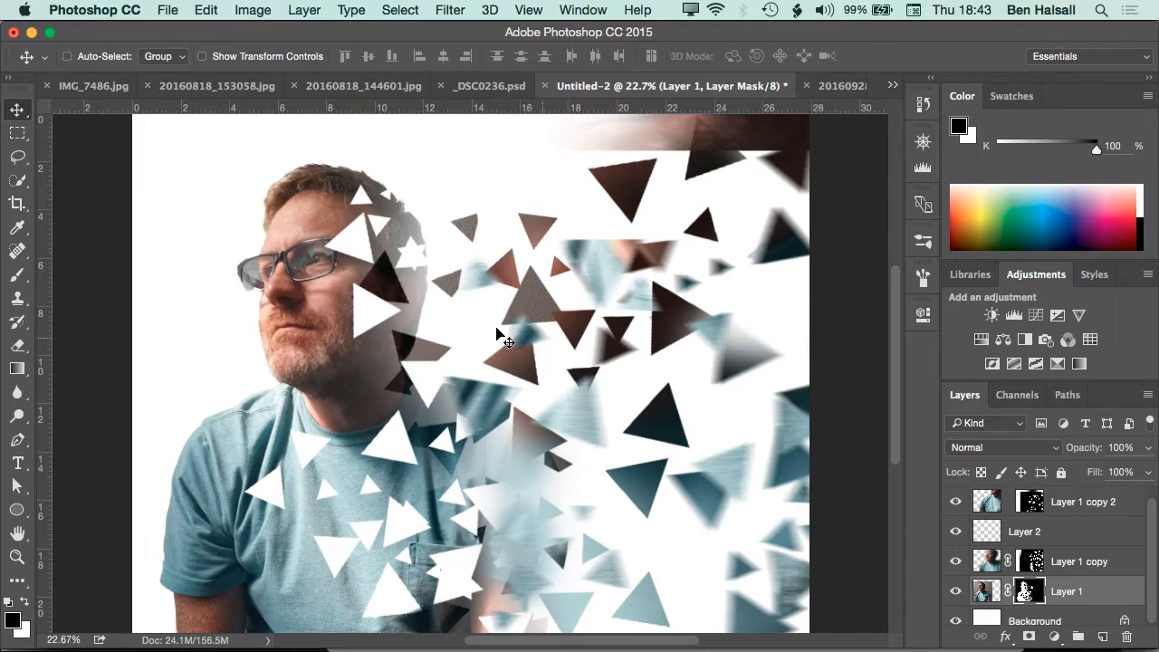
key("b")
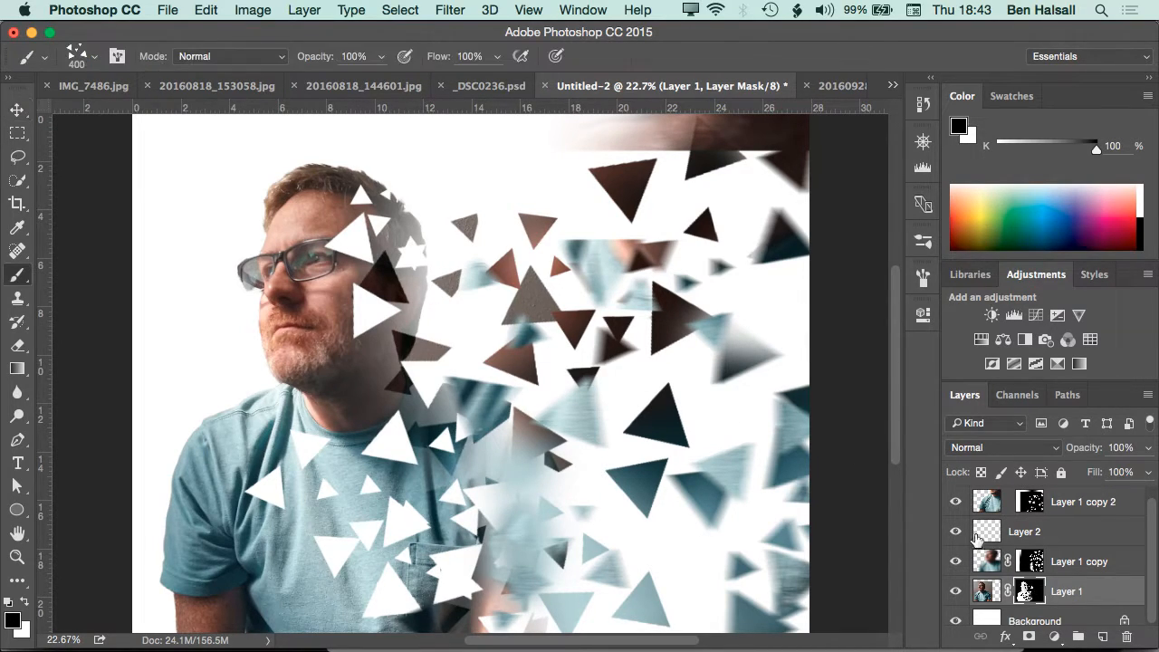
left_click(404, 303)
left_click(439, 430)
left_click(442, 512)
left_click(413, 254)
left_click(449, 601)
Switch to white and stamp small triangles back into the gaps in the shirt, head and side of the face on the Layer 1 mask
key("x")
left_click(278, 492)
left_click(276, 493)
left_click(353, 570)
left_click(389, 593)
left_click(407, 574)
mouse_move(415, 561)
left_mouse_down()
mouse_move(381, 480)
mouse_move(398, 436)
mouse_move(402, 240)
left_mouse_up()
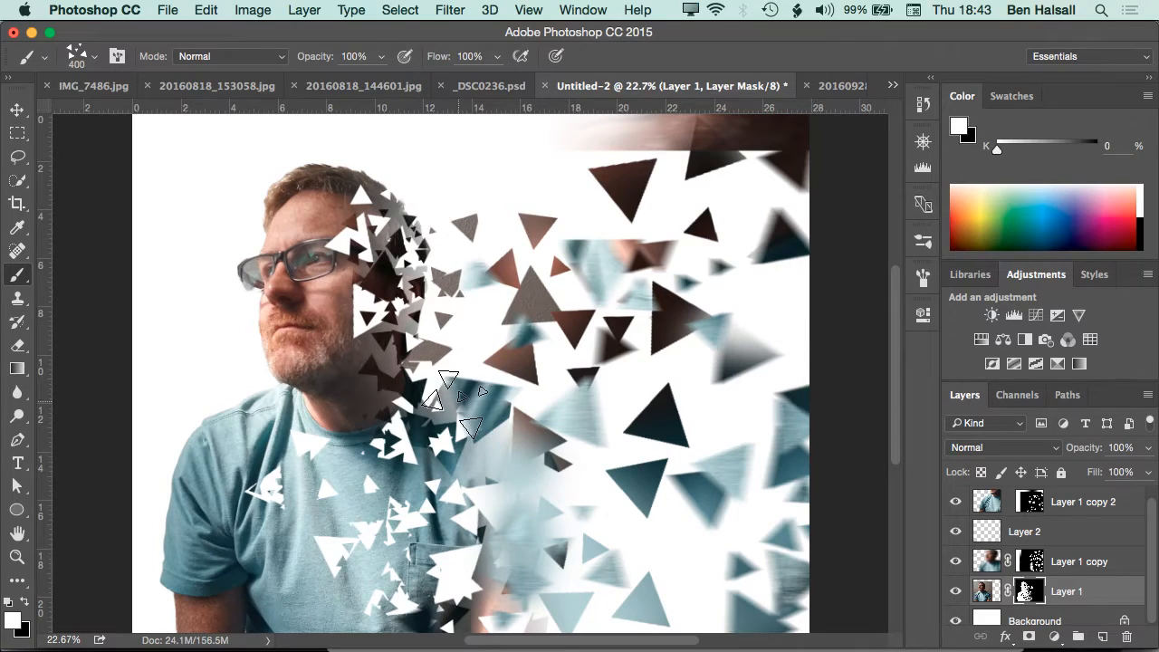
left_click_drag(372, 342, 378, 276)
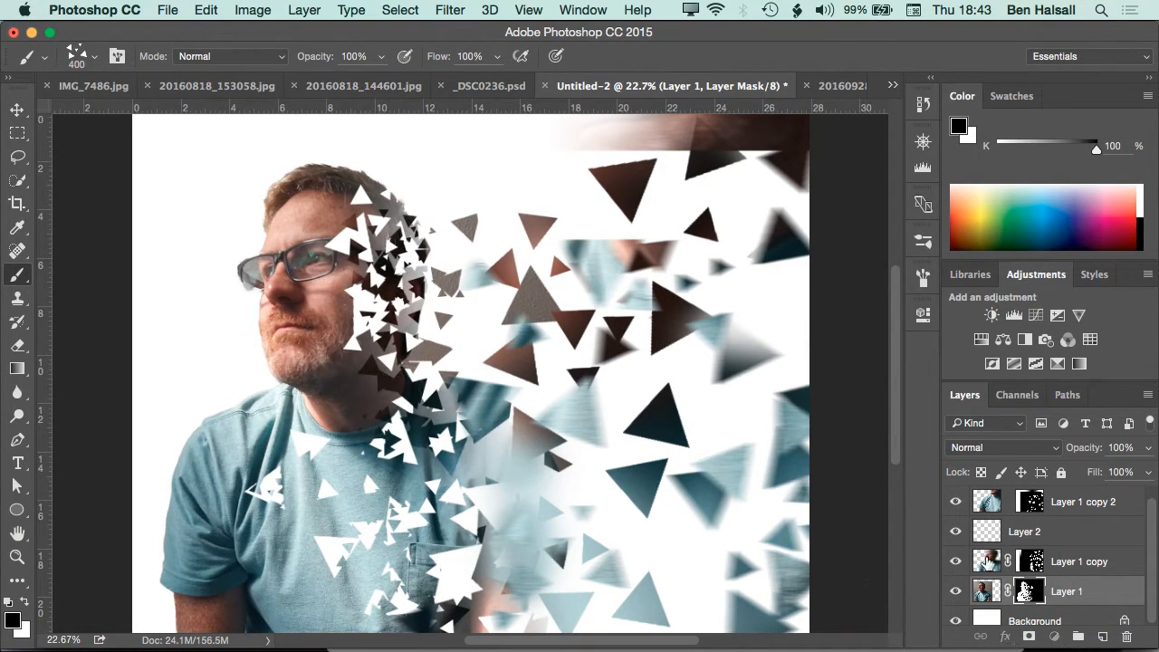
Select the Layer 1 copy image and enlarge the triangle brush to 600 px
left_click(986, 561)
key("bracketright")
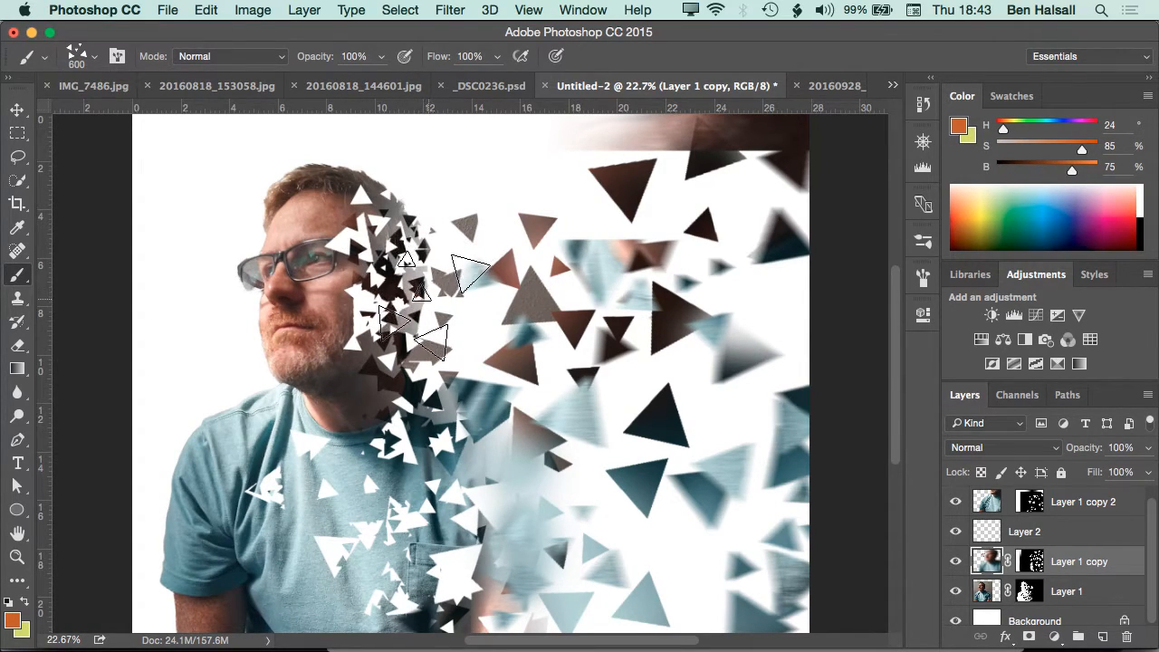